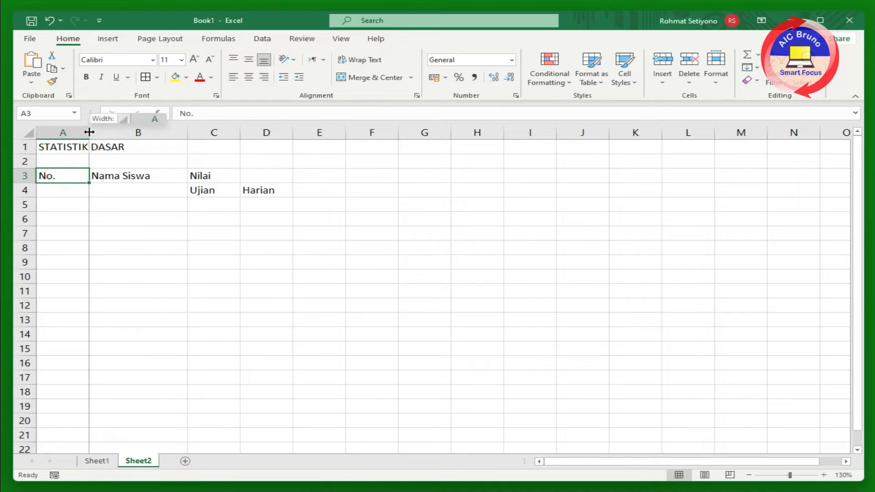
{"action": "left_click", "coordinate": [117, 213]}
{"action": "left_click", "coordinate": [129, 174]}
{"action": "left_click", "coordinate": [197, 175]}
{"action": "left_click", "coordinate": [242, 201]}
{"action": "left_click", "coordinate": [304, 172]}
{"action": "left_click", "coordinate": [58, 179]}
{"action": "left_click", "coordinate": [214, 187]}
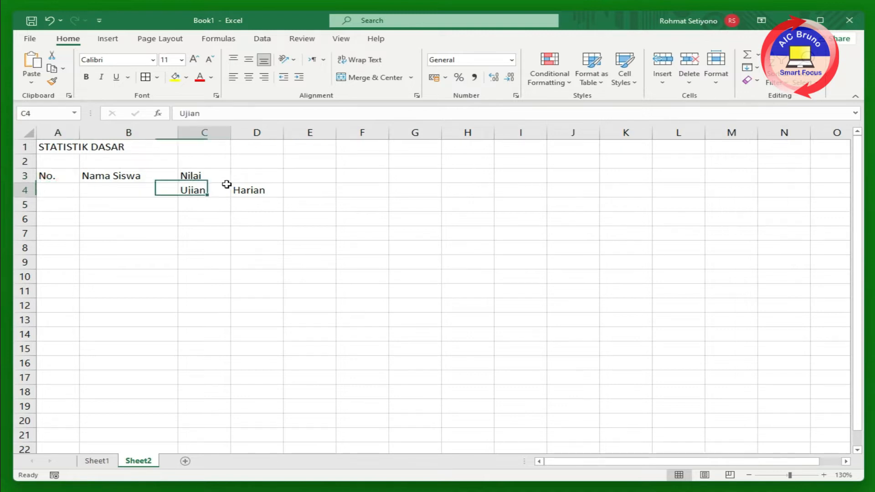
{"action": "left_click", "coordinate": [283, 174]}
{"action": "left_click", "coordinate": [283, 174]}
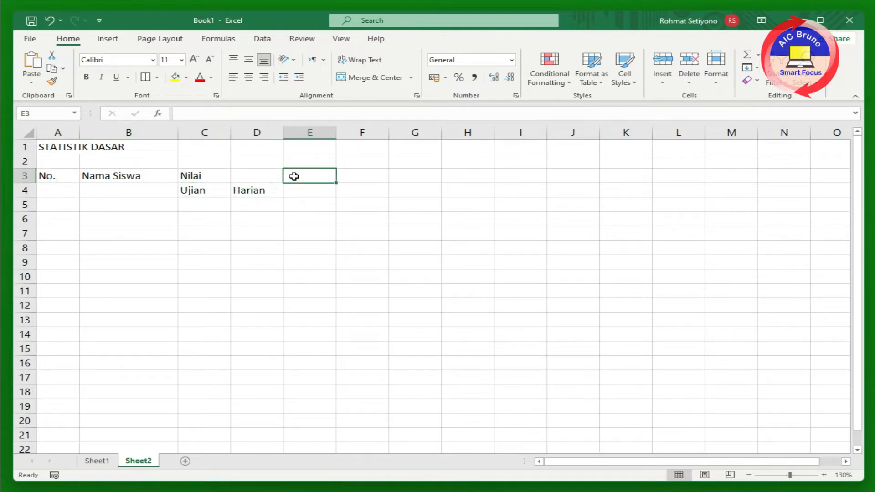
{"action": "left_click", "coordinate": [204, 176]}
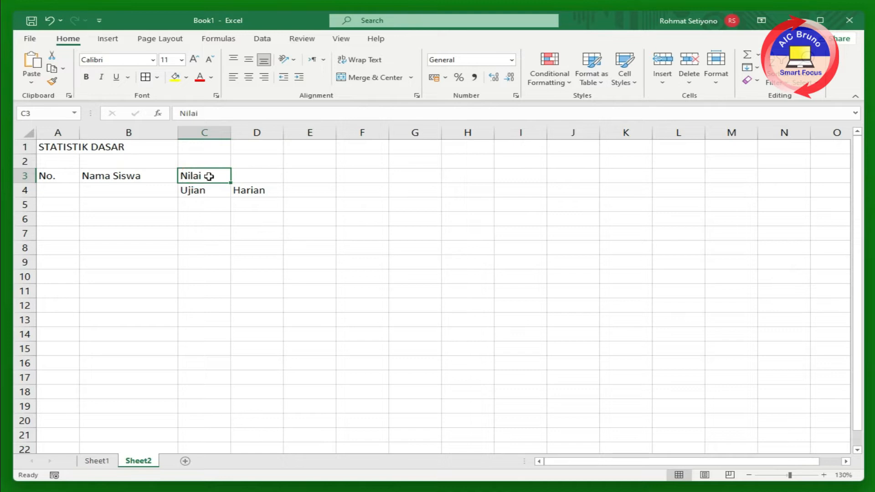
{"action": "left_click", "coordinate": [203, 190]}
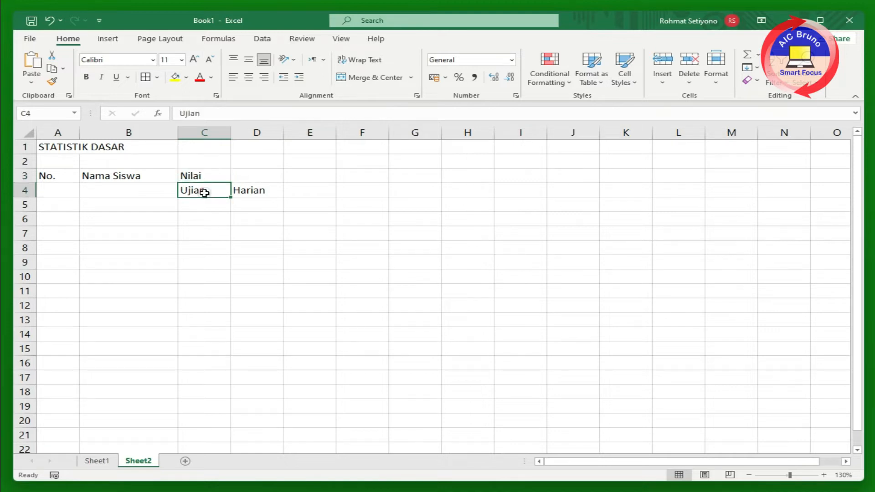
{"action": "left_click", "coordinate": [253, 190]}
Step: Merge and center the "Nilai" heading across cells C3:D3, above Ujian and Harian
{"action": "left_click", "coordinate": [198, 175]}
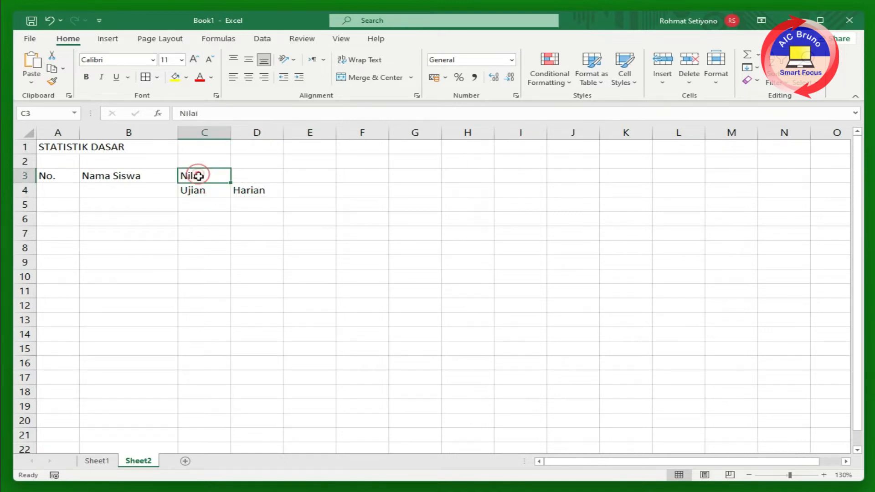
{"action": "left_click_drag", "start_coordinate": [198, 175], "coordinate": [245, 172]}
{"action": "left_click", "coordinate": [233, 217]}
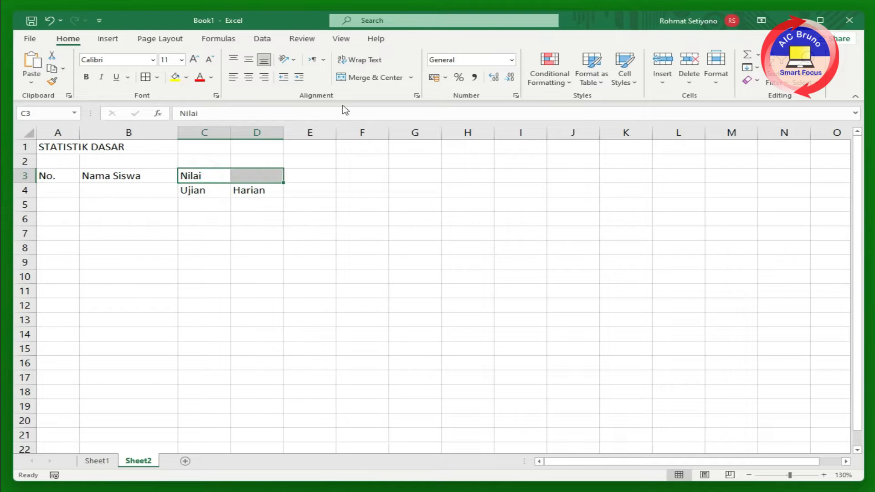
{"action": "left_click", "coordinate": [362, 80]}
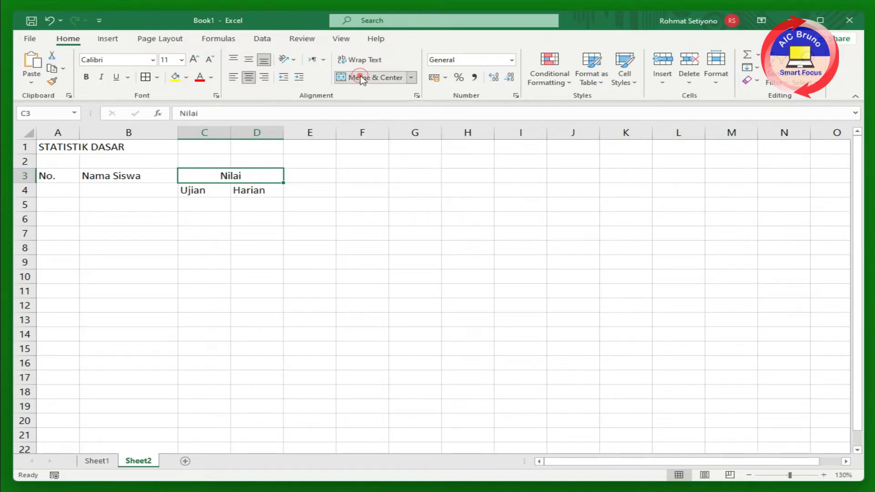
{"action": "left_click", "coordinate": [246, 177]}
{"action": "left_click", "coordinate": [226, 229]}
{"action": "left_click", "coordinate": [209, 178]}
{"action": "left_click", "coordinate": [197, 190]}
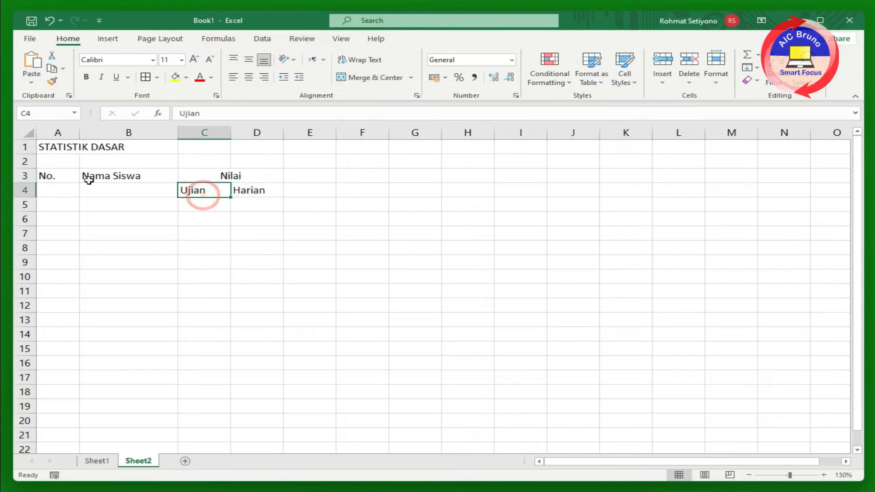
{"action": "left_click", "coordinate": [53, 176]}
{"action": "left_click", "coordinate": [219, 177]}
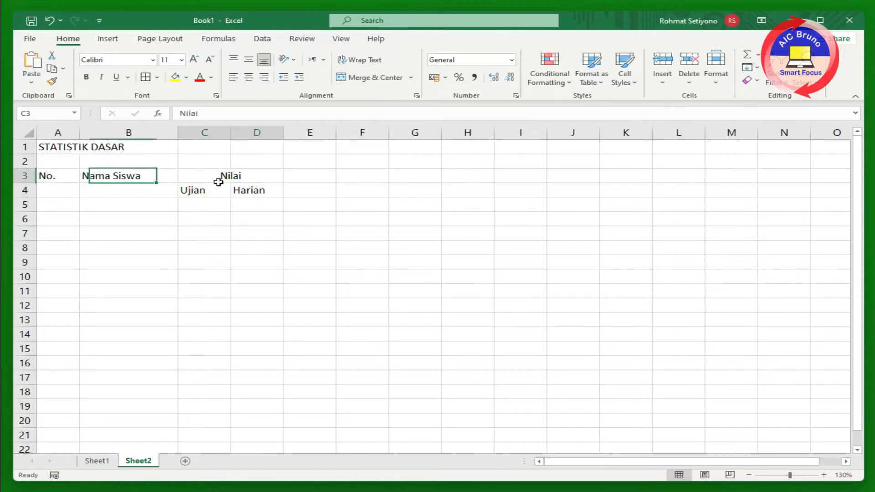
{"action": "left_click", "coordinate": [211, 187]}
Step: Merge and center the "No." heading over A3:A4 and the "Nama Siswa" heading over B3:B4
{"action": "left_click", "coordinate": [48, 177]}
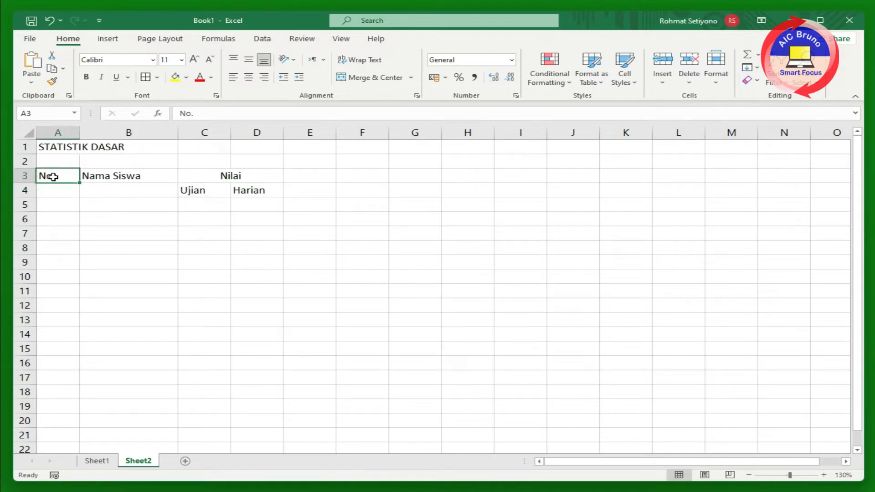
{"action": "left_click_drag", "start_coordinate": [53, 177], "coordinate": [53, 189]}
{"action": "left_click", "coordinate": [378, 76]}
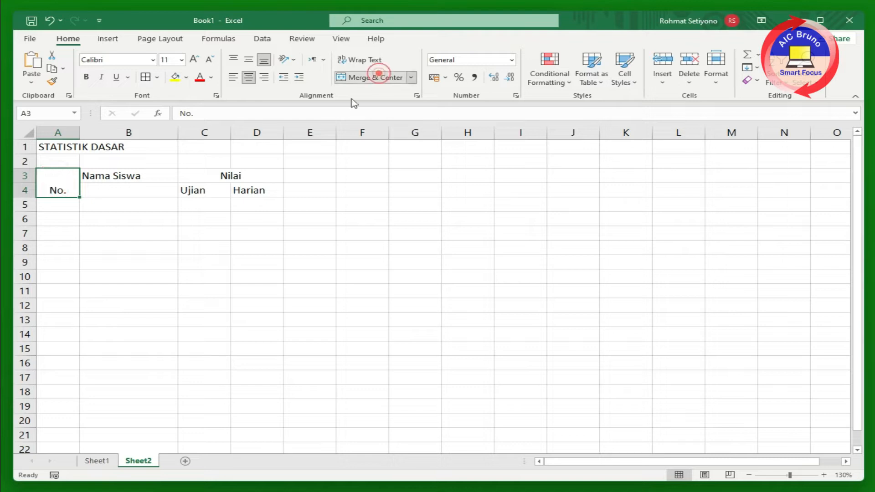
{"action": "left_click_drag", "start_coordinate": [129, 178], "coordinate": [129, 186]}
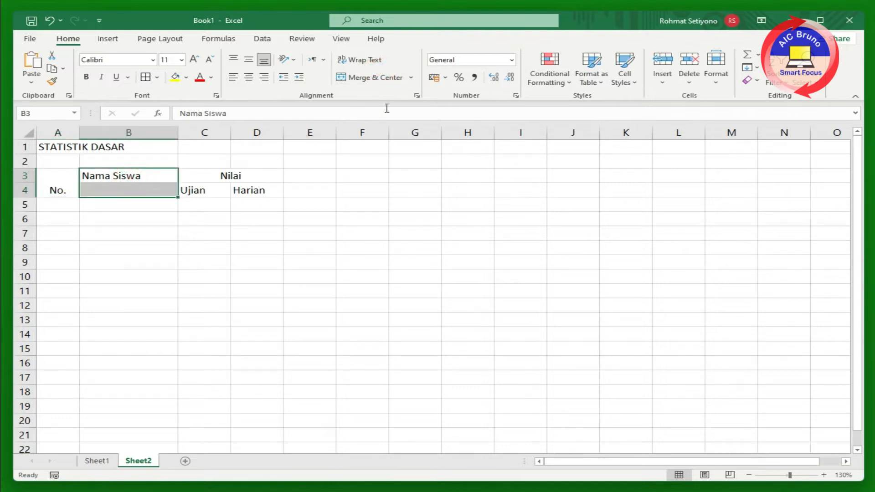
{"action": "left_click", "coordinate": [373, 78]}
{"action": "left_click", "coordinate": [275, 248]}
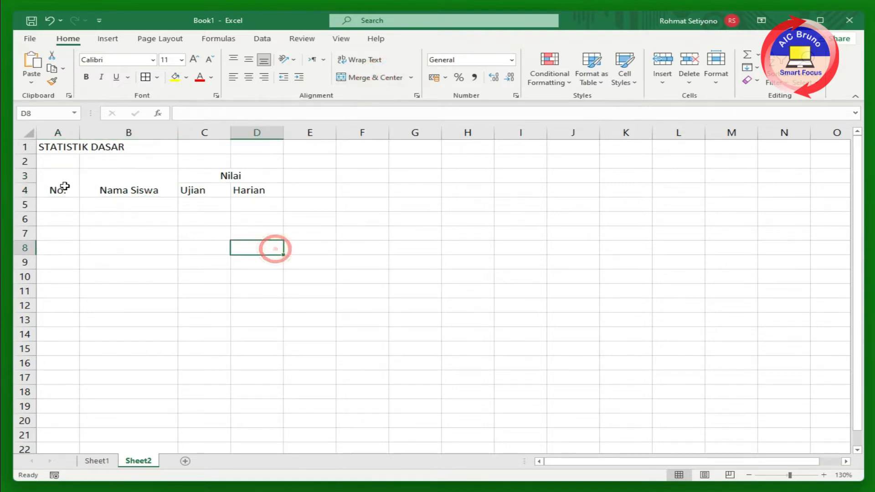
{"action": "left_click", "coordinate": [63, 185]}
{"action": "left_click", "coordinate": [135, 182]}
{"action": "left_click", "coordinate": [251, 175]}
{"action": "left_click", "coordinate": [263, 192]}
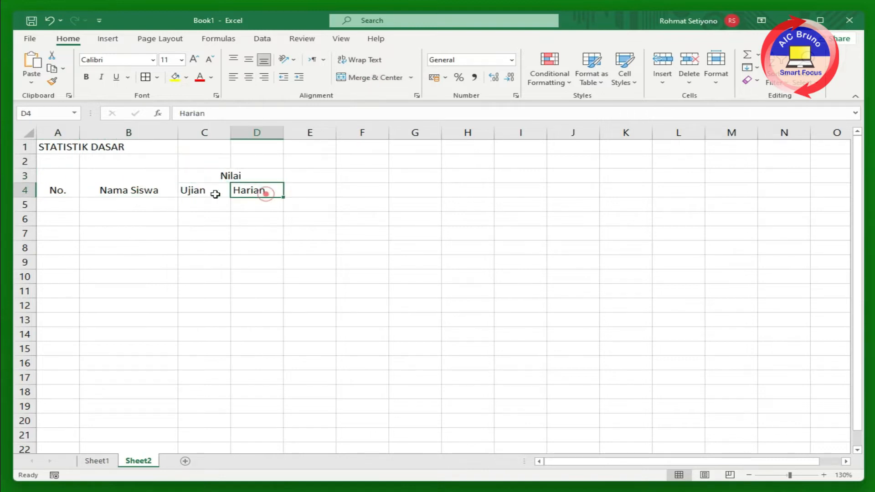
{"action": "left_click", "coordinate": [207, 194]}
Step: Enter the headings "Nilai Akhir" in E3, "Rata-rata" in F3 and "Nilai harian pangkat 3" in G3
{"action": "left_click", "coordinate": [315, 175]}
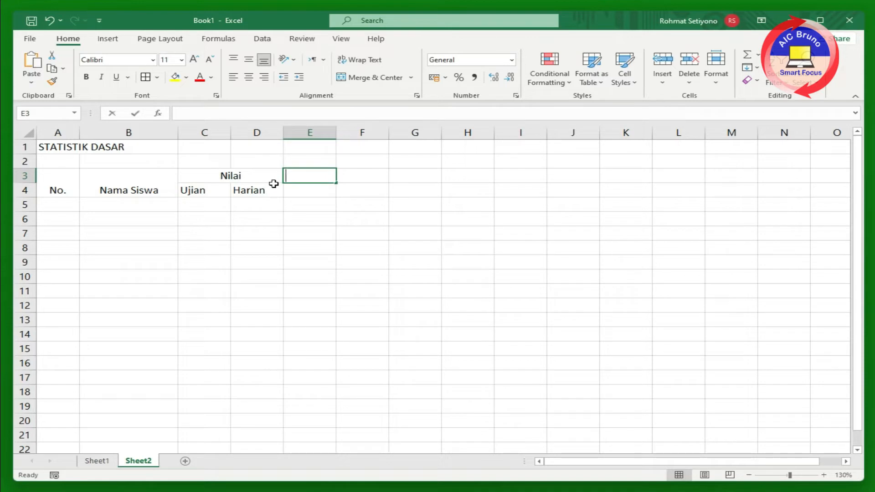
{"action": "type", "text": "Nilai Akhir"}
{"action": "key", "text": "Tab"}
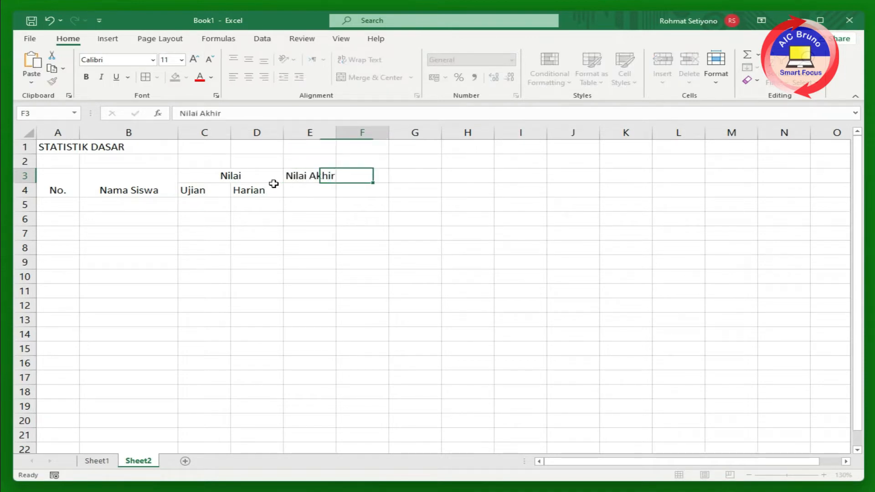
{"action": "type", "text": "Rata-rata"}
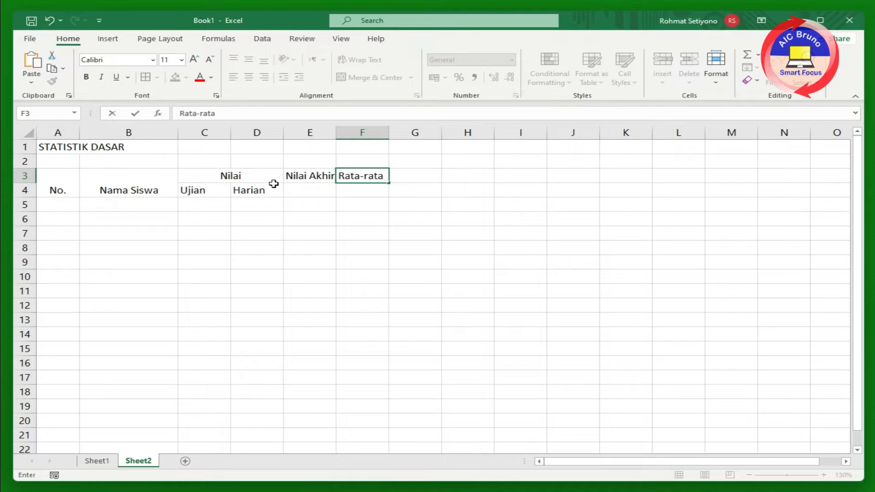
{"action": "key", "text": "Tab"}
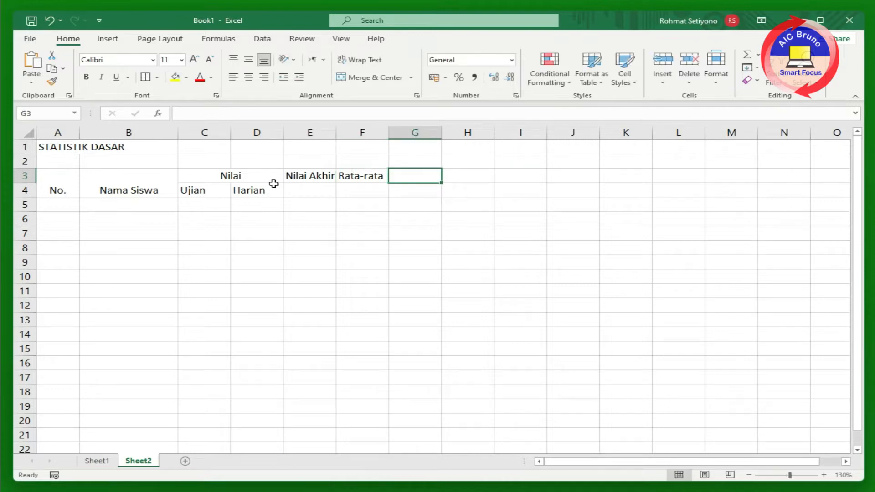
{"action": "type", "text": "Nilai"}
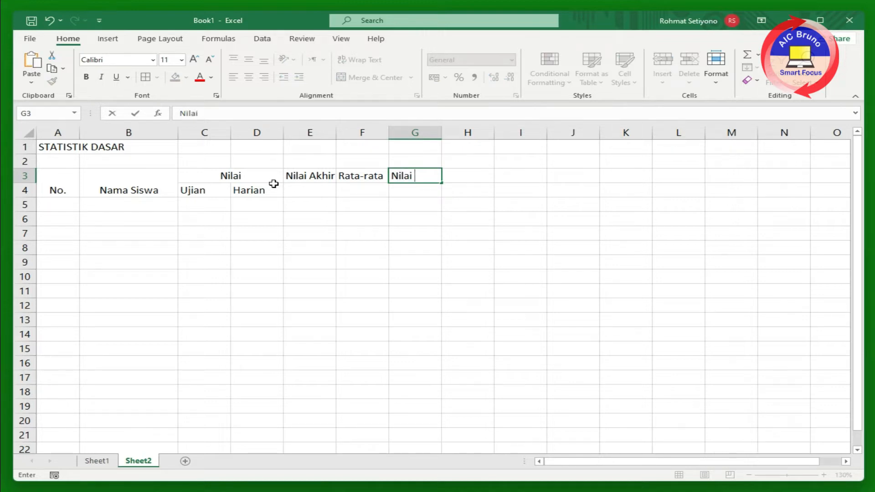
{"action": "type", "text": "ha rian pangkat"}
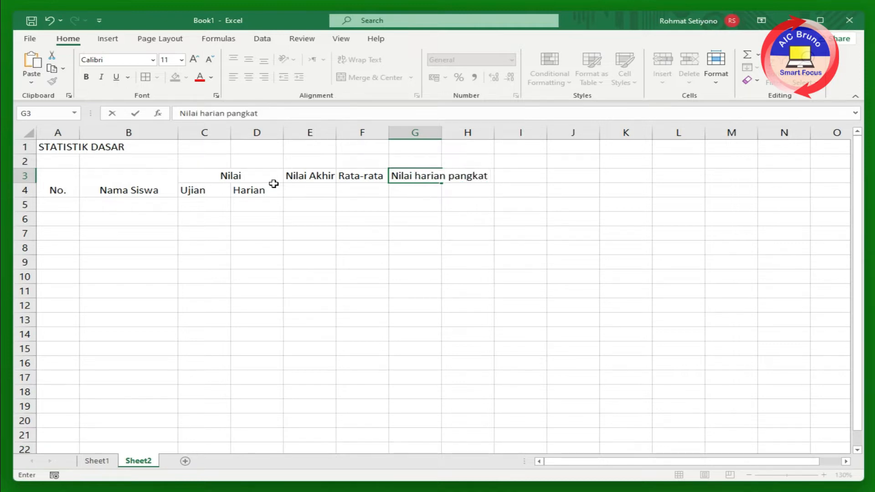
{"action": "type", "text": " 3"}
{"action": "left_click", "coordinate": [305, 245]}
Step: Merge and center each of the last three headings over rows 3 and 4: E3:E4, F3:F4 and G3:G4
{"action": "left_click", "coordinate": [300, 177]}
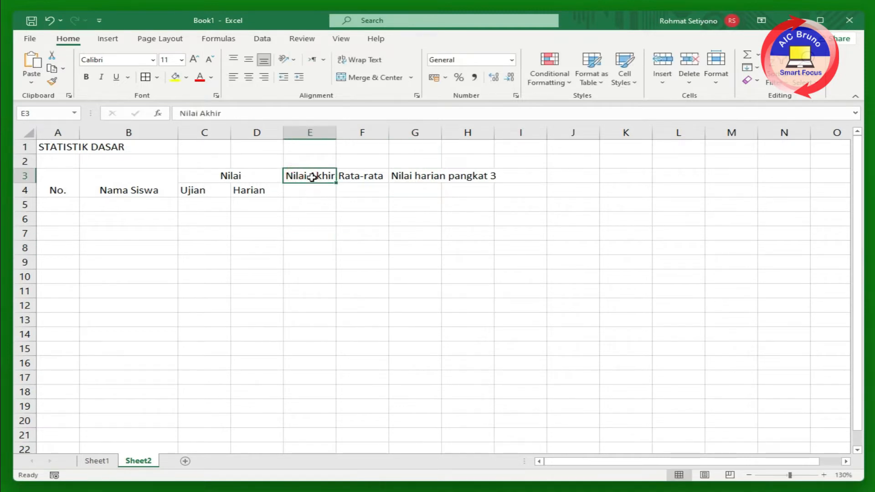
{"action": "left_click_drag", "start_coordinate": [307, 178], "coordinate": [304, 188]}
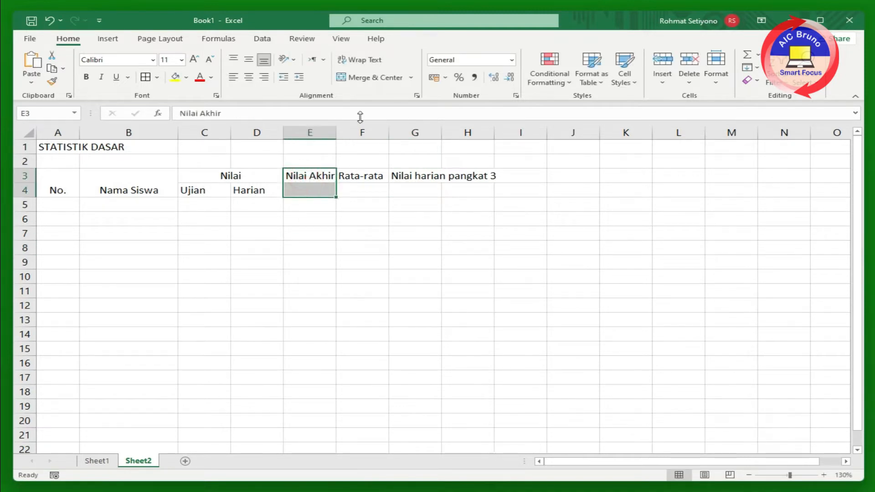
{"action": "left_click", "coordinate": [363, 78]}
{"action": "left_click", "coordinate": [318, 180]}
{"action": "left_click_drag", "start_coordinate": [360, 182], "coordinate": [409, 188]}
{"action": "left_click", "coordinate": [374, 79]}
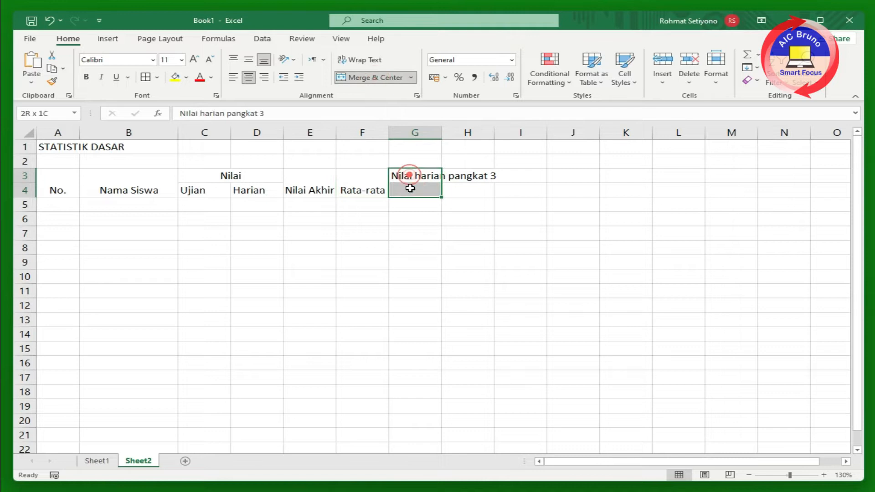
{"action": "left_click", "coordinate": [381, 78]}
{"action": "left_click", "coordinate": [401, 249]}
Step: Apply all borders to the table header in A3:G4
{"action": "left_click", "coordinate": [102, 180]}
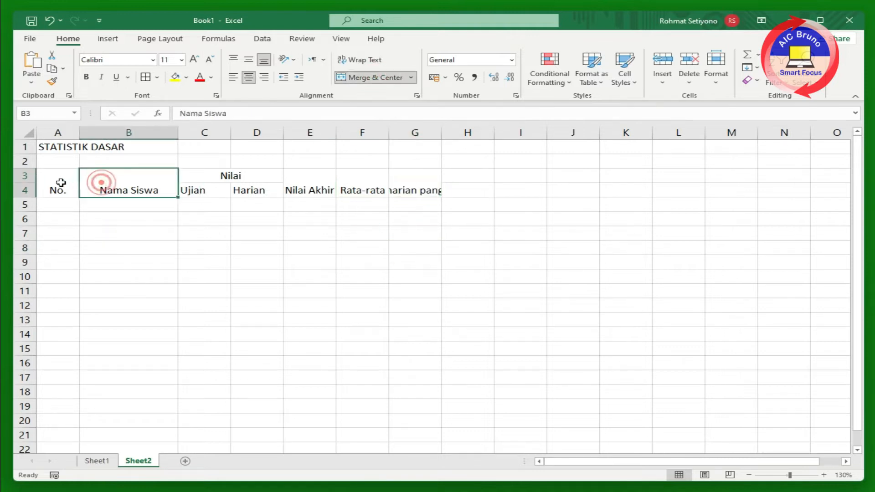
{"action": "left_click", "coordinate": [56, 182]}
{"action": "left_click_drag", "start_coordinate": [56, 182], "coordinate": [401, 181]}
{"action": "left_click", "coordinate": [156, 77]}
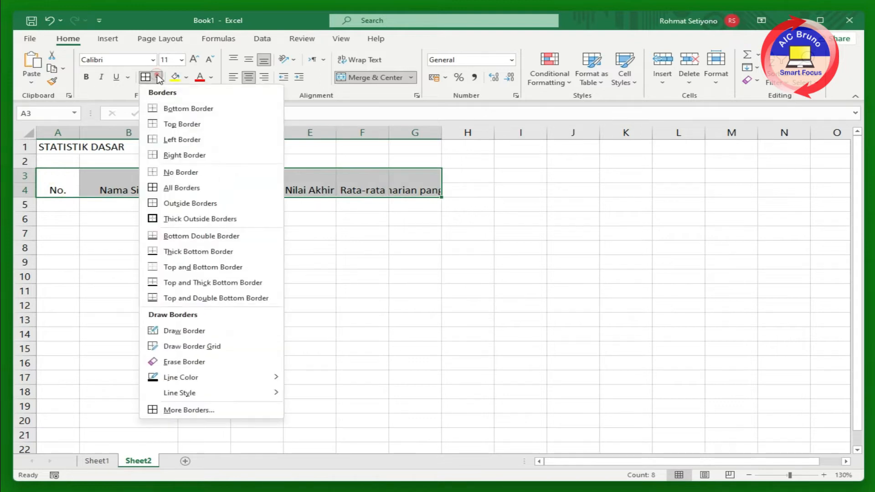
{"action": "left_click", "coordinate": [183, 188]}
{"action": "left_click", "coordinate": [242, 249]}
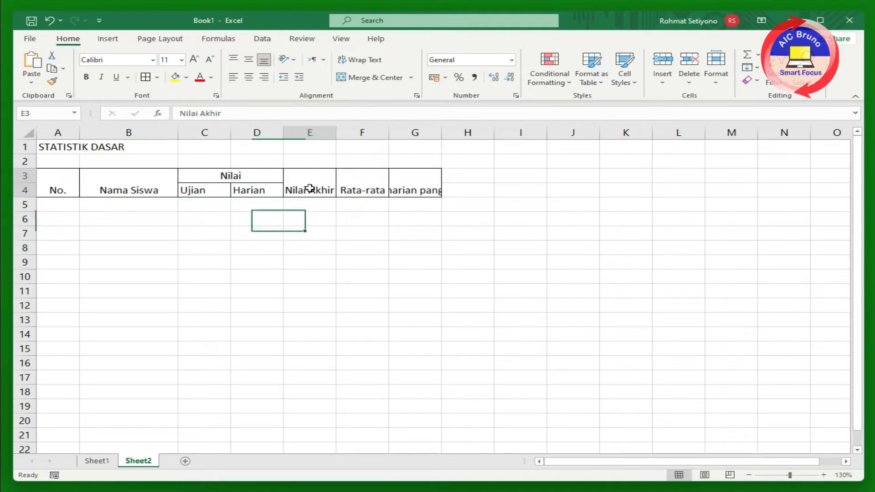
Step: Widen the Nilai Akhir, Rata-rata and Nama Siswa columns and narrow the No. column
{"action": "left_click", "coordinate": [309, 188]}
{"action": "left_click_drag", "start_coordinate": [336, 131], "coordinate": [418, 131]}
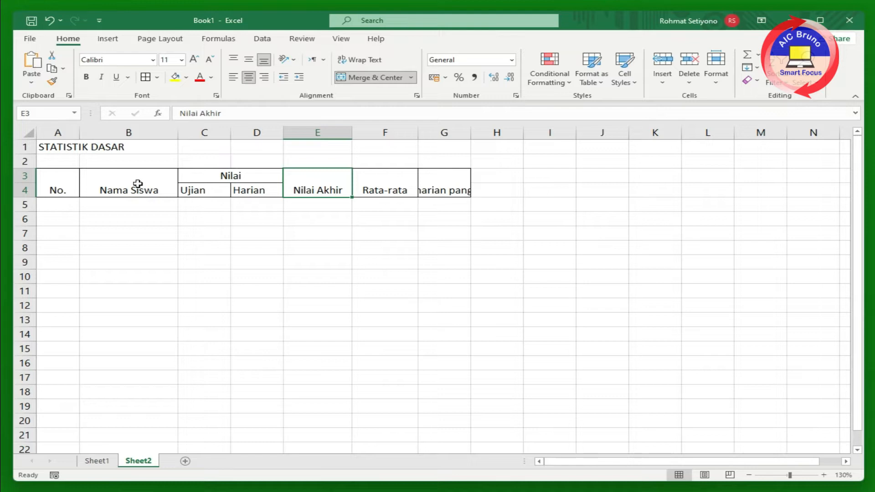
{"action": "left_click", "coordinate": [58, 182]}
{"action": "left_click_drag", "start_coordinate": [80, 132], "coordinate": [71, 132]}
{"action": "left_click", "coordinate": [138, 187]}
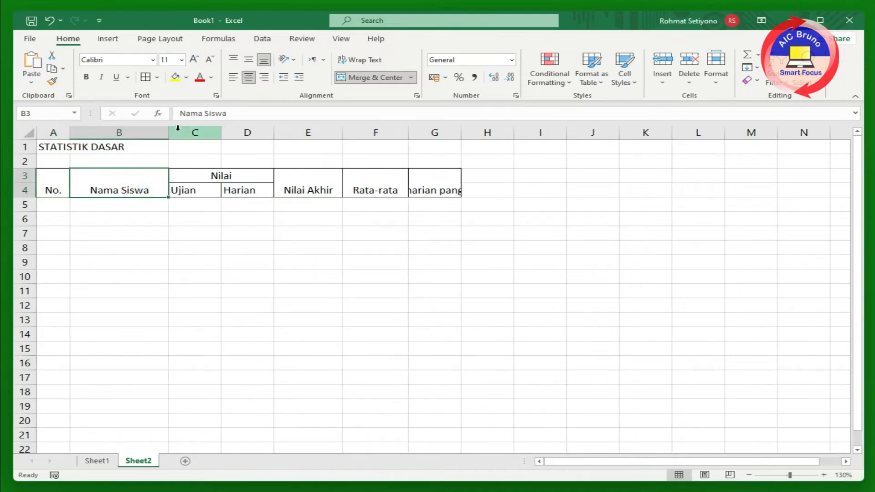
{"action": "left_click_drag", "start_coordinate": [166, 132], "coordinate": [208, 132]}
Step: Set the width of columns C through G to 10
{"action": "left_click", "coordinate": [232, 192]}
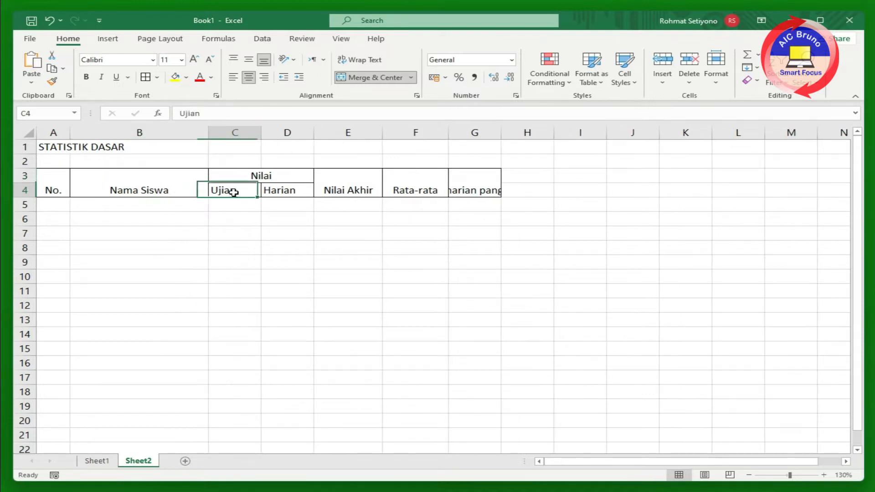
{"action": "left_click", "coordinate": [248, 174]}
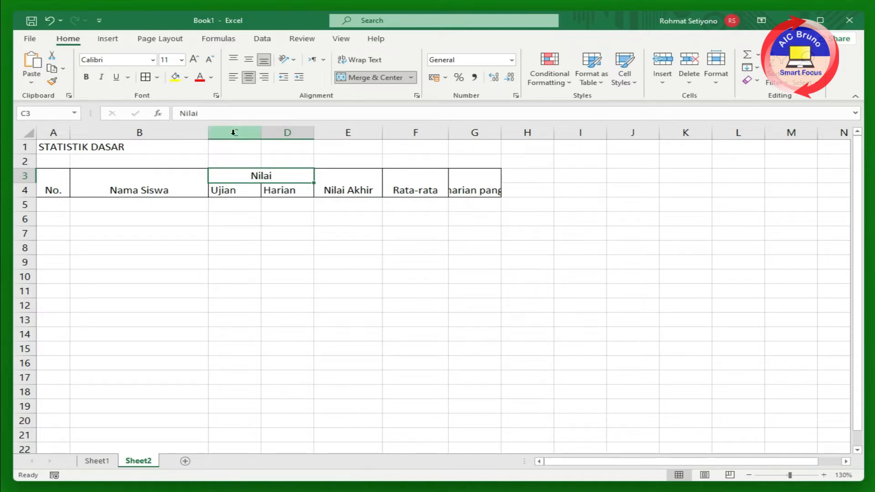
{"action": "left_click_drag", "start_coordinate": [232, 135], "coordinate": [463, 132]}
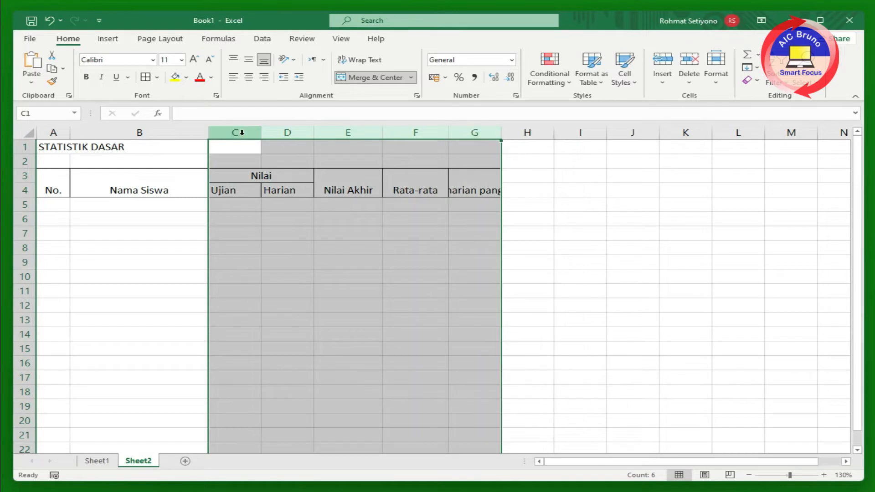
{"action": "right_click", "coordinate": [474, 133]}
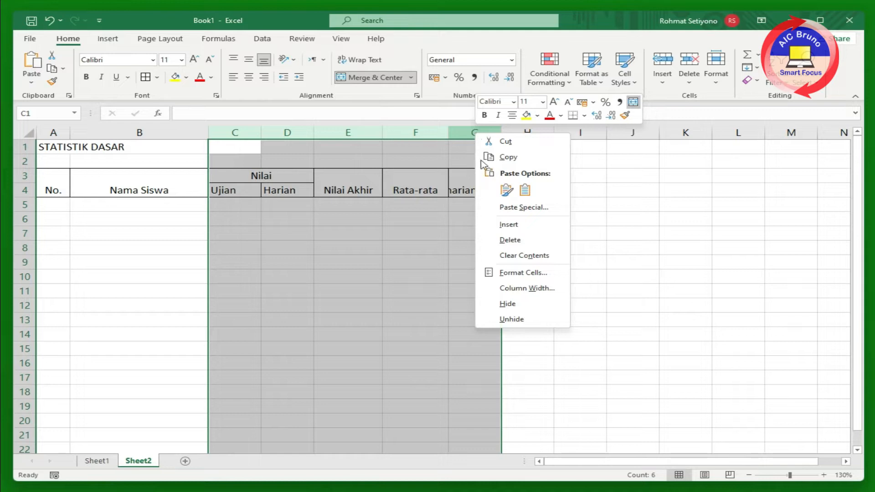
{"action": "left_click", "coordinate": [518, 291]}
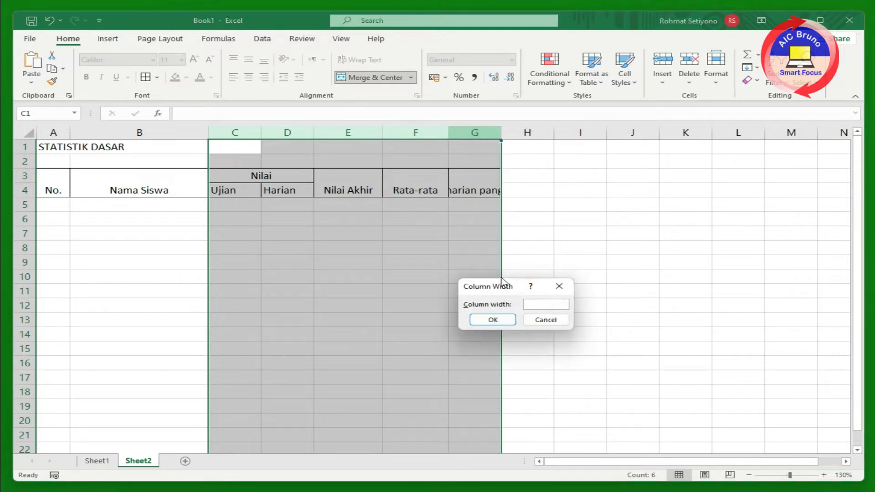
{"action": "type", "text": "10"}
{"action": "key", "text": "Return"}
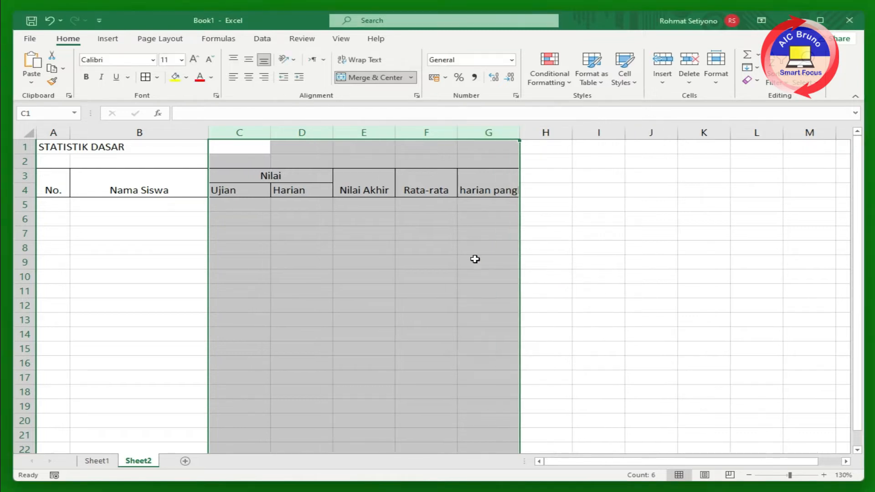
{"action": "left_click", "coordinate": [382, 257]}
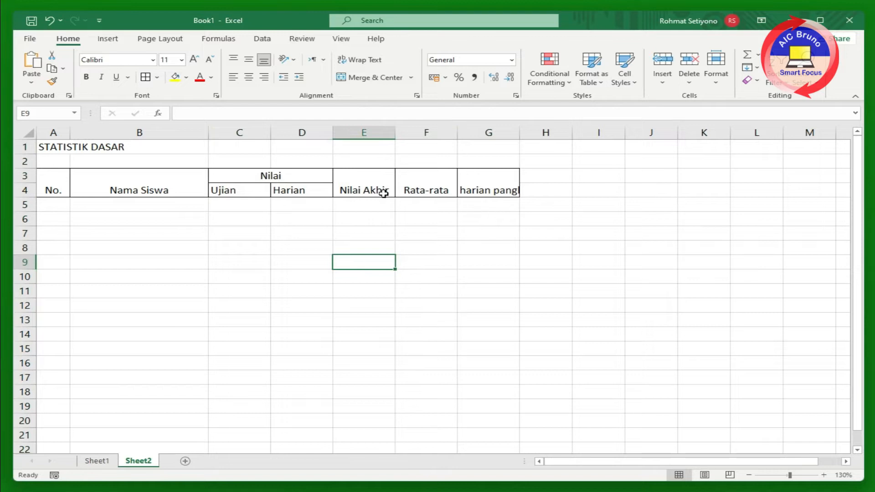
Step: Middle-align the table header cells A3:G4 vertically
{"action": "left_click_drag", "start_coordinate": [53, 186], "coordinate": [475, 185]}
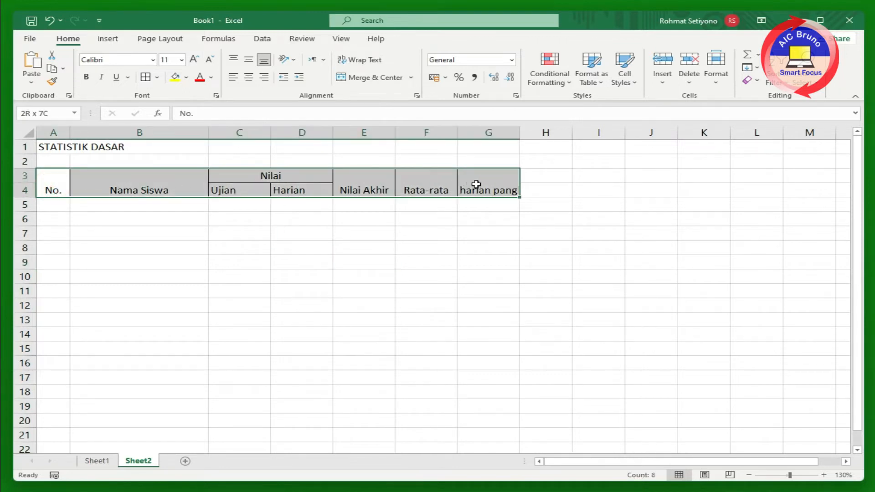
{"action": "left_click", "coordinate": [249, 60]}
{"action": "left_click", "coordinate": [403, 290]}
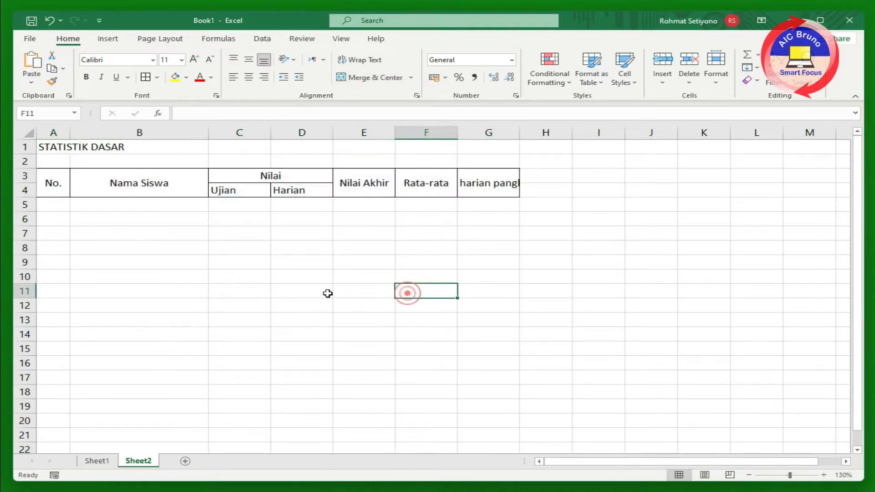
Step: Wrap the text of the "Nilai harian pangkat 3" heading in G3 so it fits the column
{"action": "left_click", "coordinate": [490, 182]}
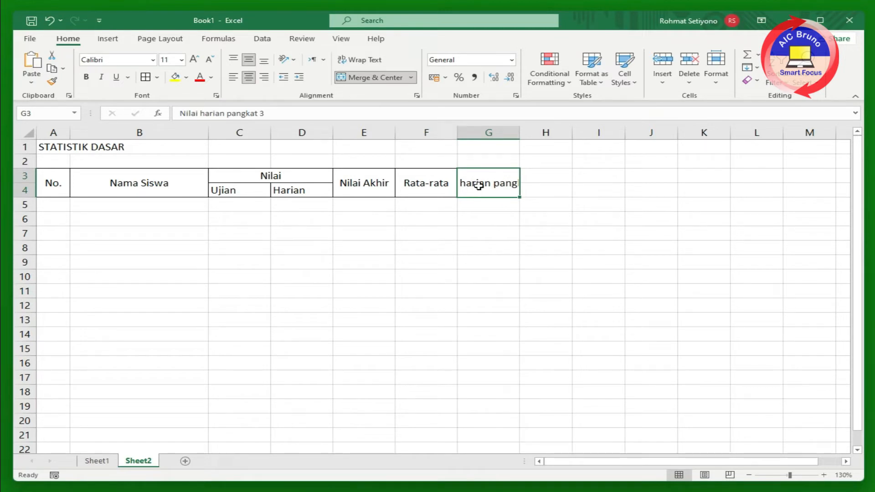
{"action": "left_click", "coordinate": [473, 259]}
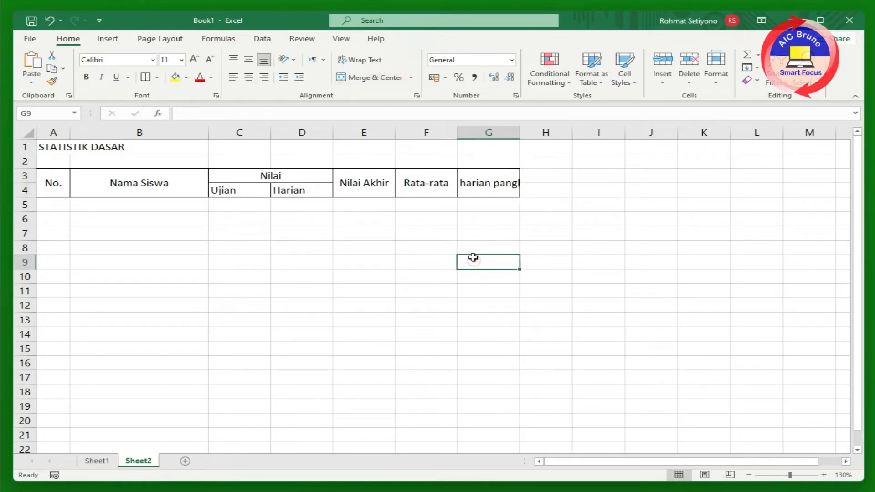
{"action": "left_click", "coordinate": [488, 182]}
{"action": "left_click", "coordinate": [488, 182]}
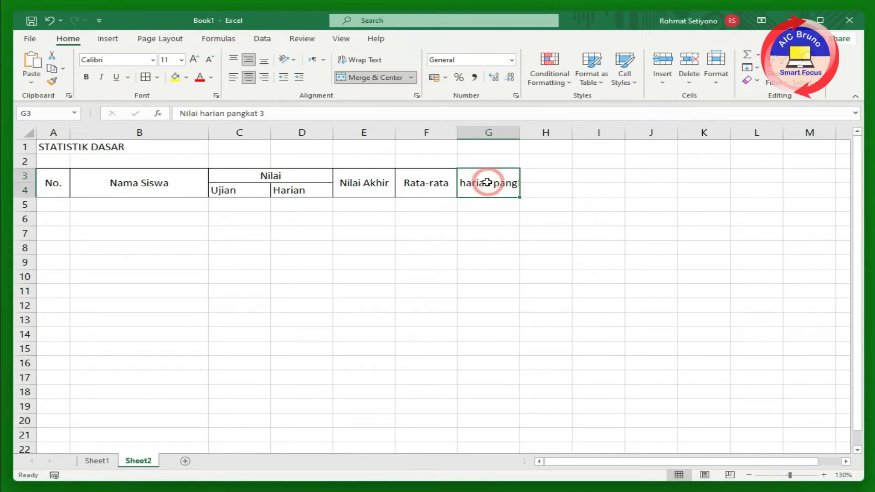
{"action": "left_click", "coordinate": [356, 60]}
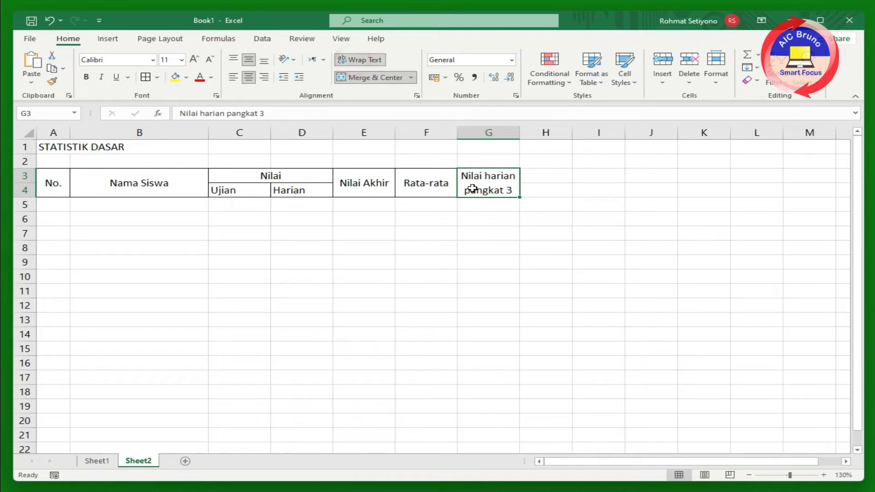
{"action": "left_click", "coordinate": [545, 274]}
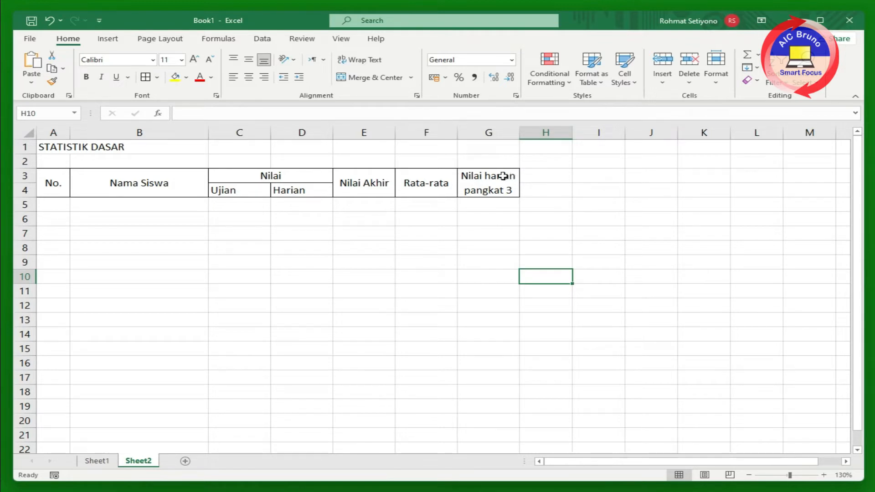
Step: Fill the table header A3:G4 with yellow
{"action": "left_click", "coordinate": [280, 262]}
{"action": "left_click", "coordinate": [58, 204]}
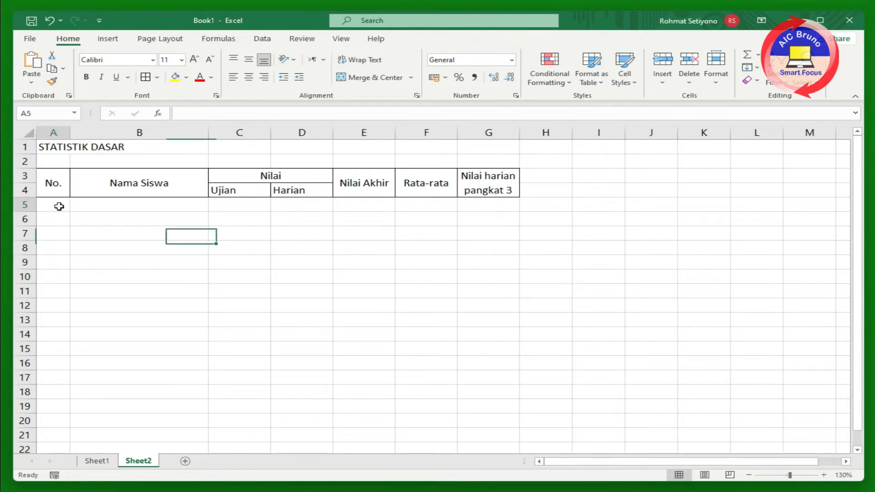
{"action": "left_click_drag", "start_coordinate": [51, 183], "coordinate": [486, 174]}
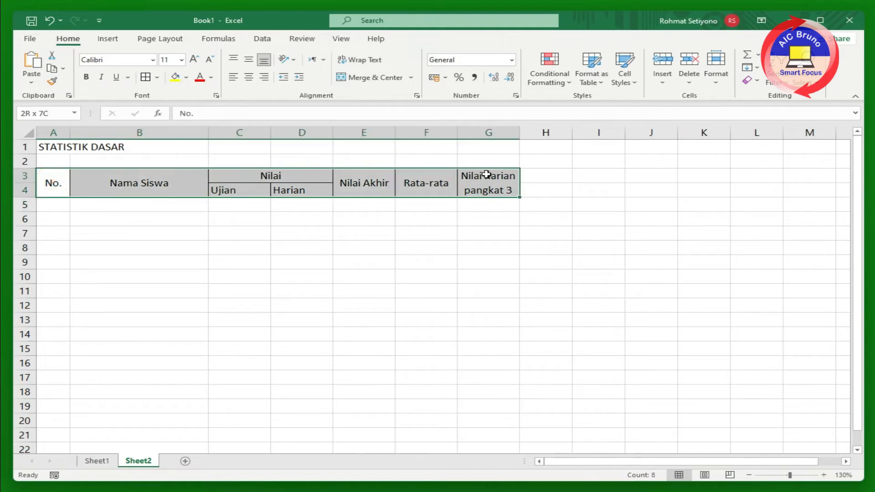
{"action": "left_click", "coordinate": [175, 77]}
{"action": "left_click", "coordinate": [220, 258]}
{"action": "left_click_drag", "start_coordinate": [48, 203], "coordinate": [502, 337]}
{"action": "left_click", "coordinate": [111, 244]}
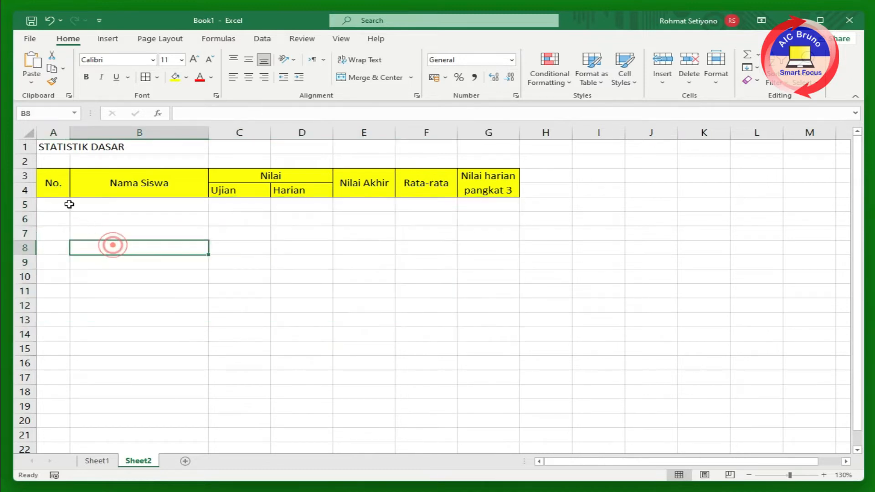
Step: Number the rows in the No. column from 1 to 10, starting in A5 and filling the series down to A14
{"action": "left_click", "coordinate": [53, 203]}
{"action": "type", "text": "1"}
{"action": "key", "text": "Return"}
{"action": "type", "text": "2"}
{"action": "key", "text": "Return"}
{"action": "left_click_drag", "start_coordinate": [47, 208], "coordinate": [60, 349]}
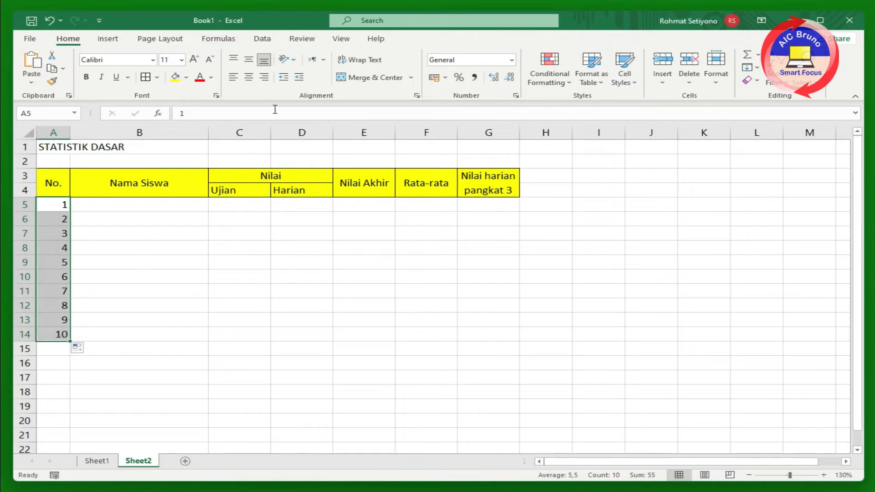
Step: Center the row numbers and extend the series to 15 in A19
{"action": "left_click", "coordinate": [247, 80]}
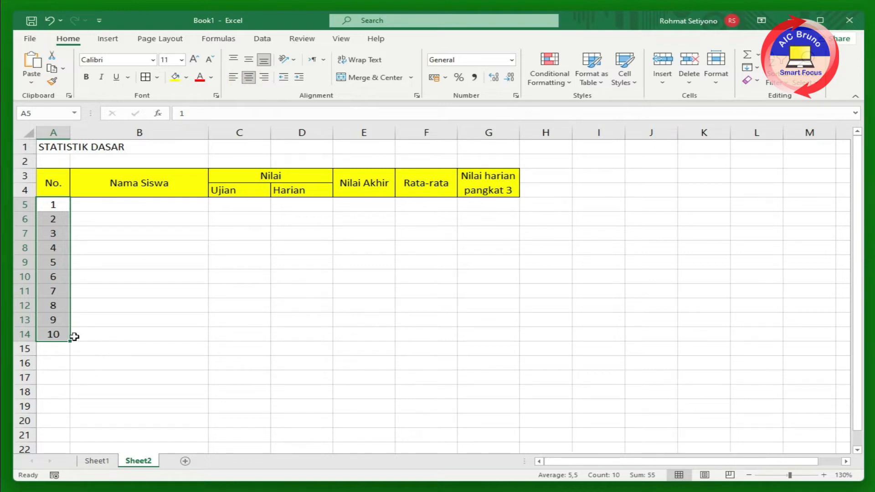
{"action": "left_click_drag", "start_coordinate": [73, 341], "coordinate": [63, 420]}
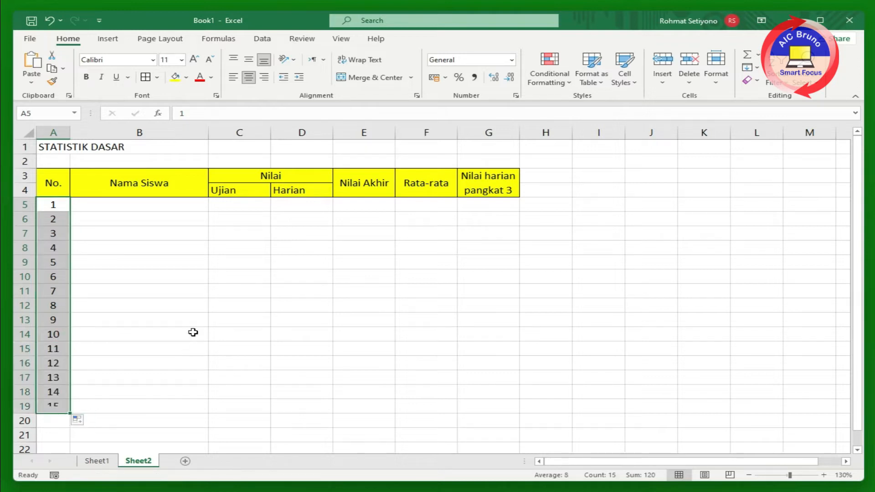
{"action": "left_click", "coordinate": [177, 295]}
{"action": "left_click", "coordinate": [118, 207]}
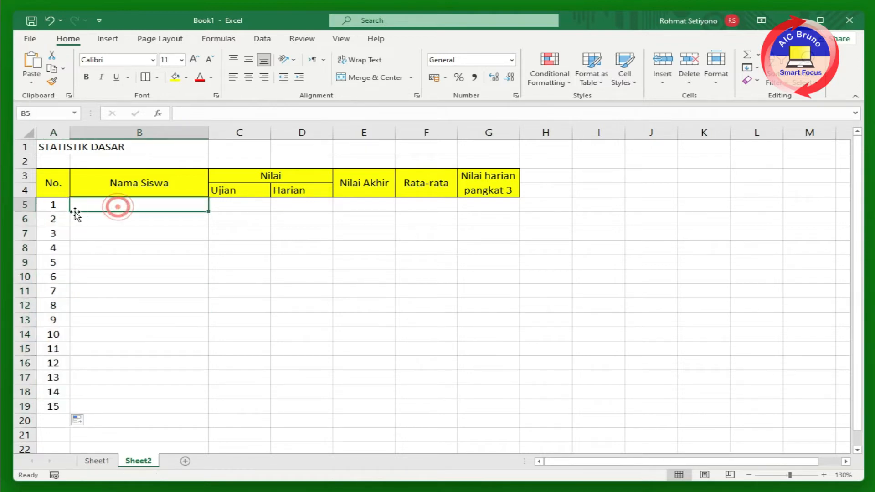
Step: Apply all borders to the table body A5:G19
{"action": "left_click", "coordinate": [391, 217]}
{"action": "left_click_drag", "start_coordinate": [53, 204], "coordinate": [492, 408]}
{"action": "left_click", "coordinate": [244, 303]}
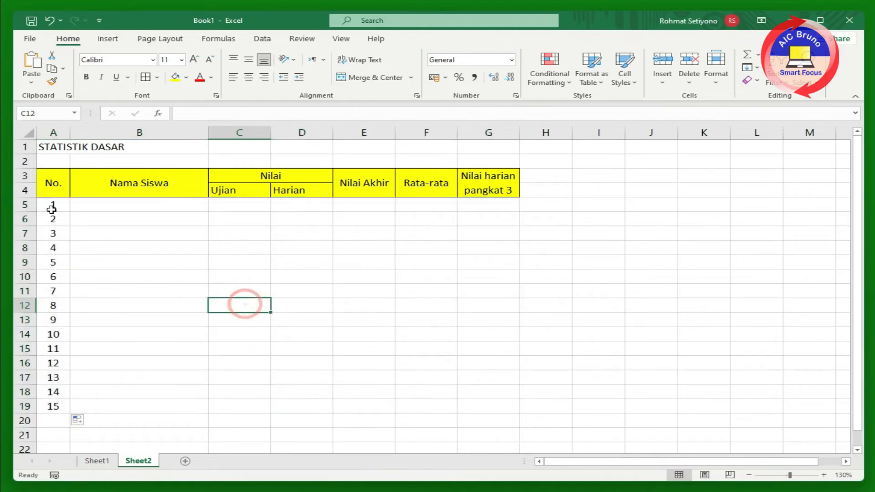
{"action": "left_click_drag", "start_coordinate": [49, 205], "coordinate": [474, 403]}
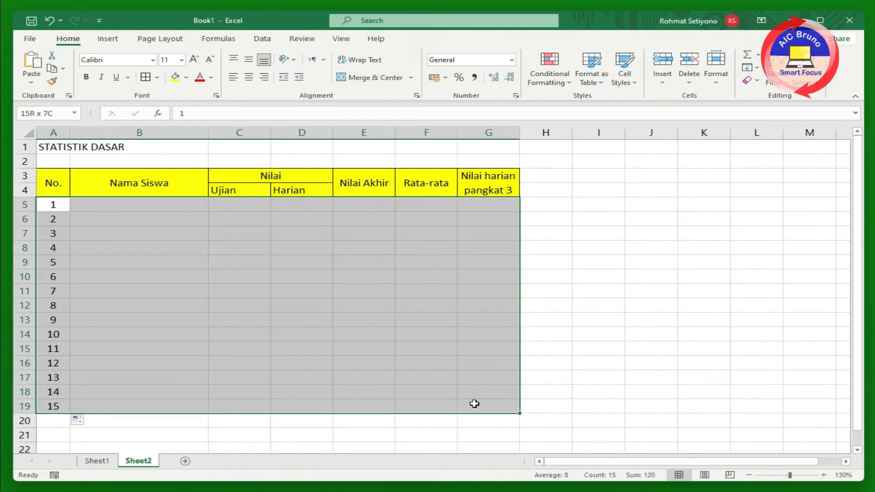
{"action": "left_click", "coordinate": [158, 78]}
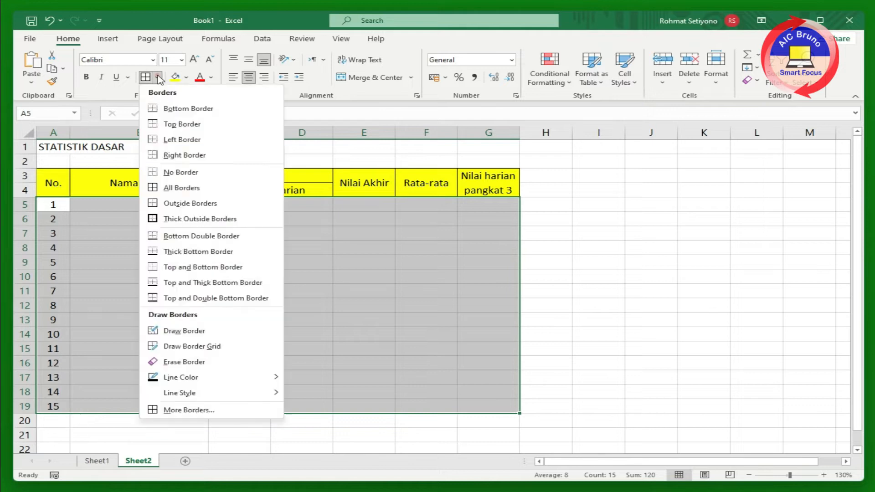
{"action": "left_click", "coordinate": [179, 190]}
{"action": "left_click", "coordinate": [319, 281]}
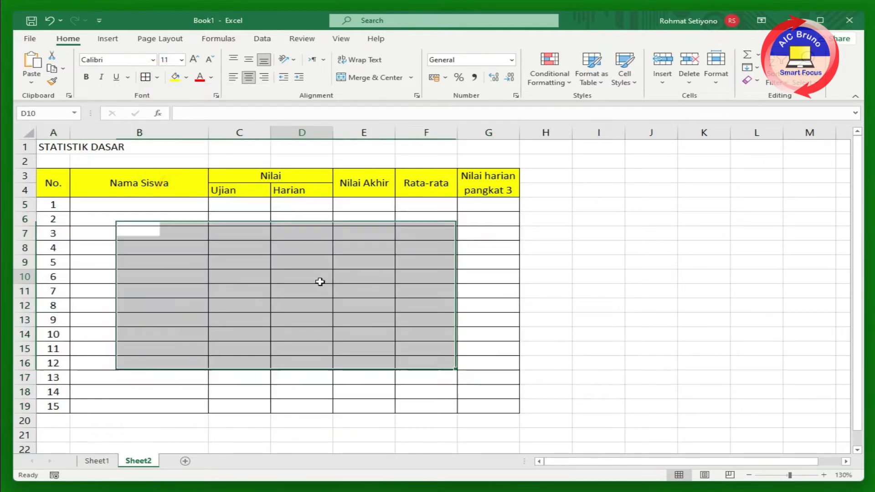
{"action": "left_click", "coordinate": [206, 303]}
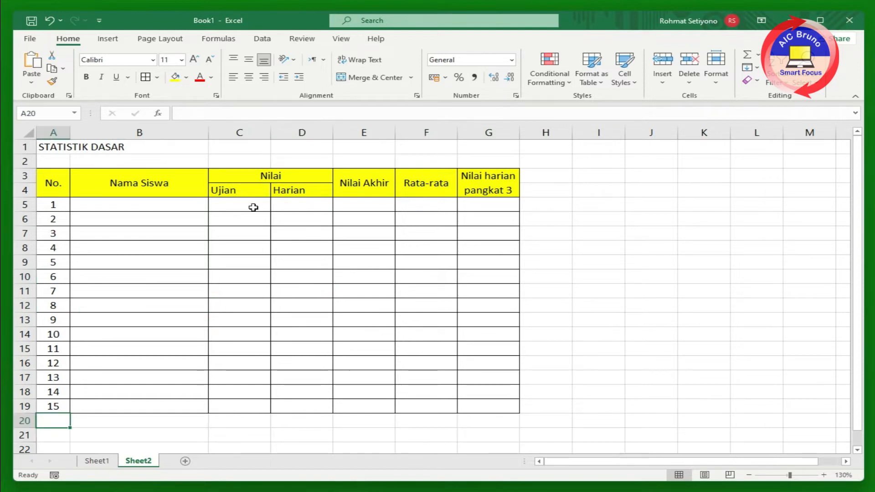
Step: Fill rows 1 to 10 of the table with the students' names and their Ujian and Harian scores
{"action": "left_click", "coordinate": [129, 208]}
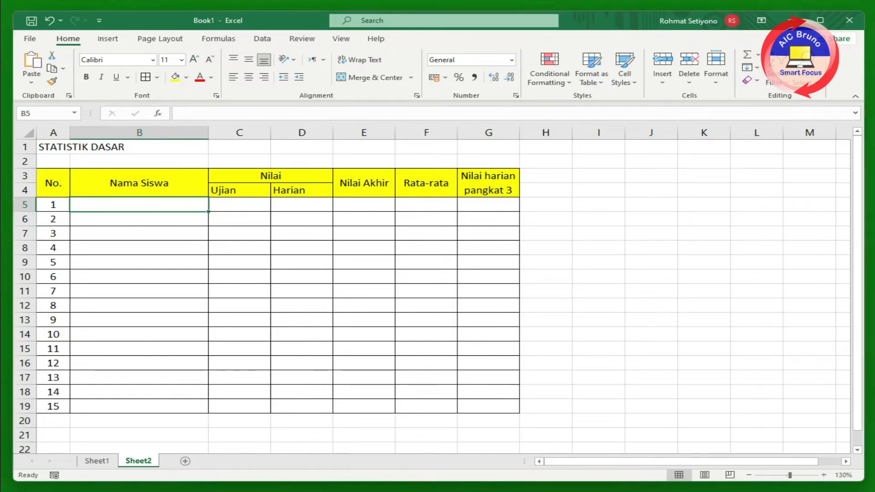
{"action": "left_click", "coordinate": [108, 207]}
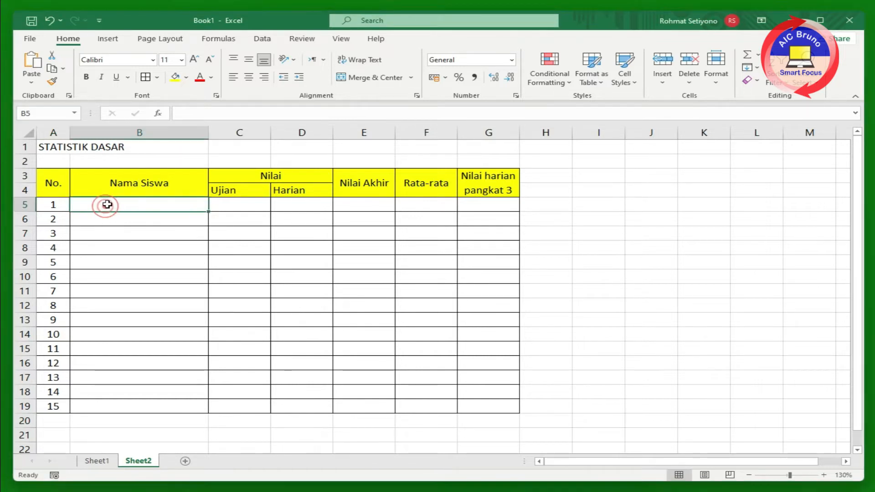
{"action": "double_click", "coordinate": [109, 205]}
{"action": "type", "text": "Sinta"}
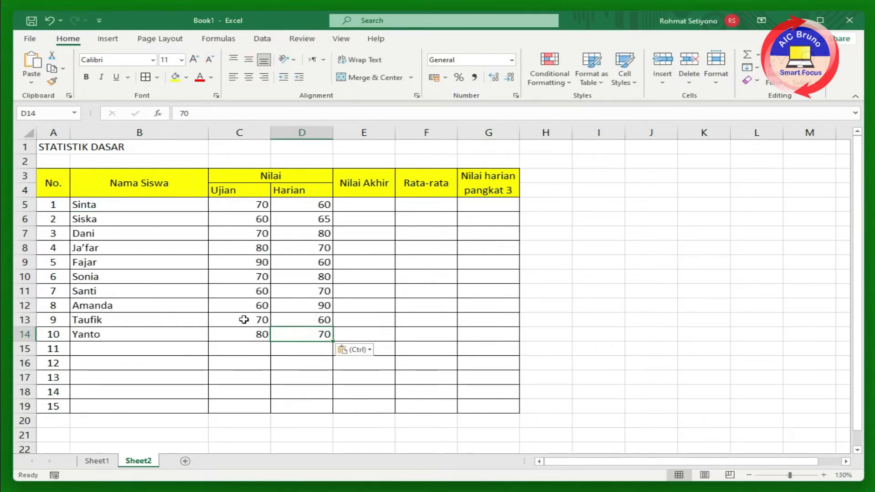
Step: Delete the unused worksheet rows 15 to 19, numbered 11 to 15 in the table
{"action": "left_click", "coordinate": [86, 346]}
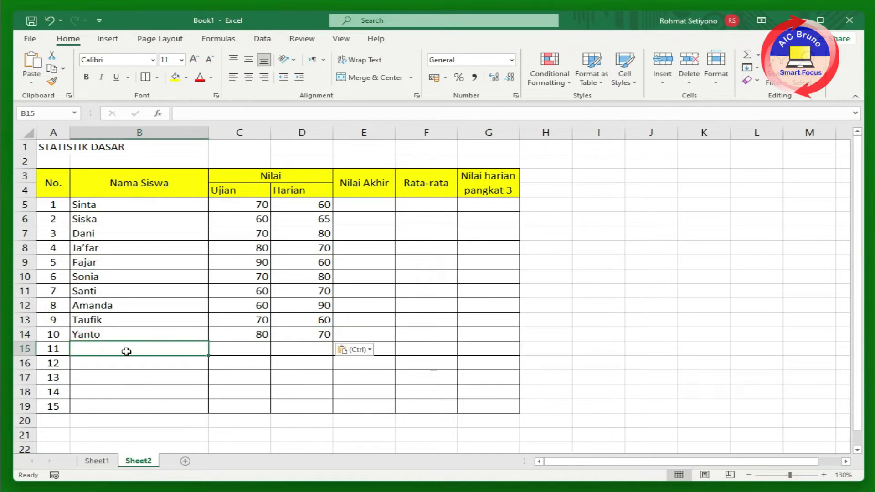
{"action": "left_click", "coordinate": [53, 348]}
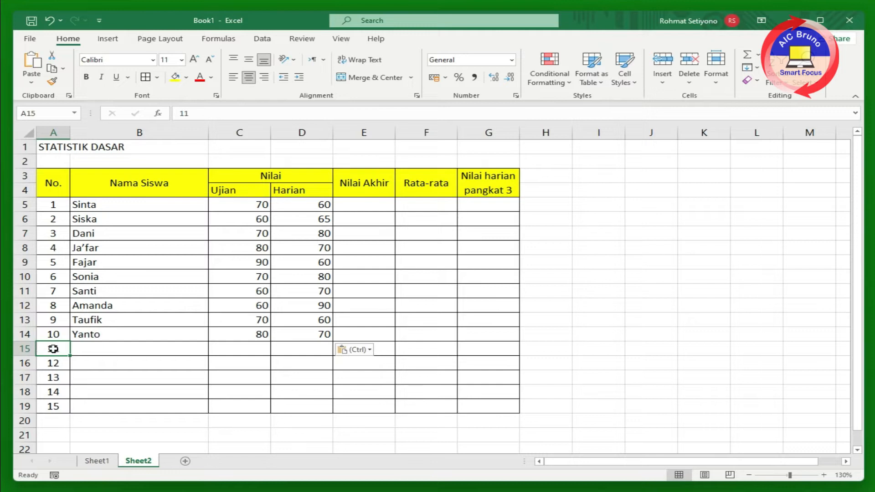
{"action": "scroll", "coordinate": [85, 390], "scroll_direction": "down", "scroll_amount": 1}
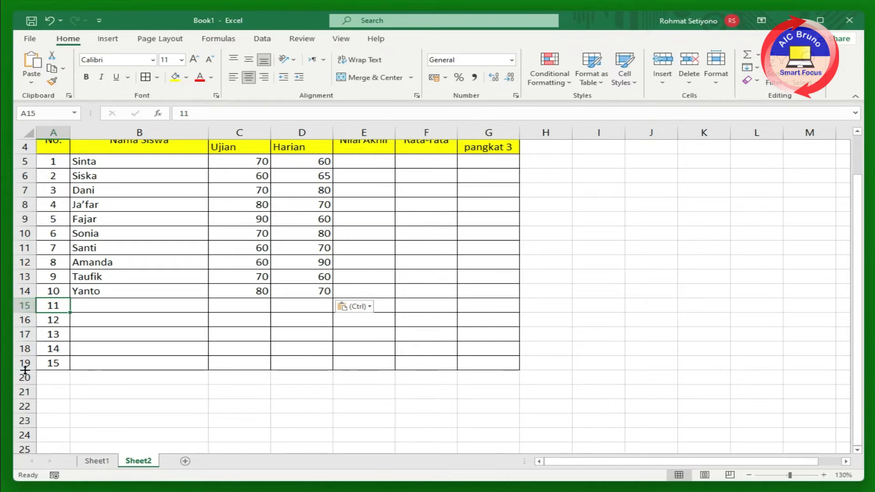
{"action": "left_click", "coordinate": [97, 306]}
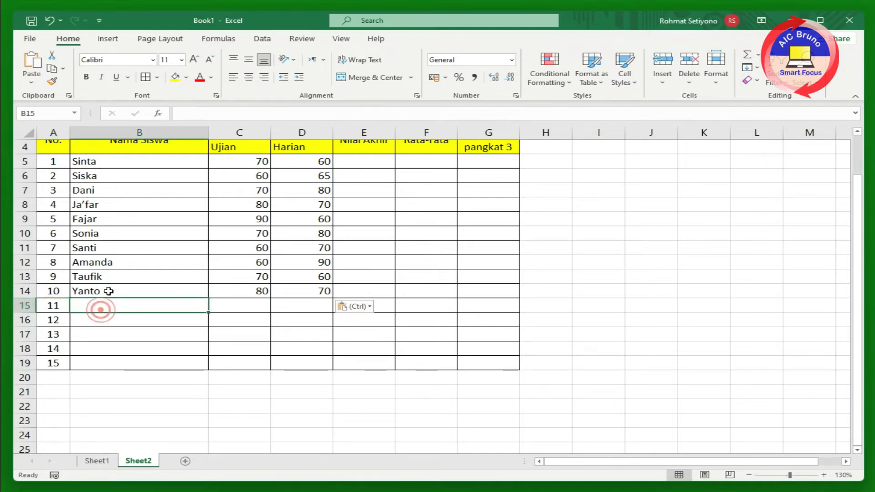
{"action": "left_click", "coordinate": [106, 290]}
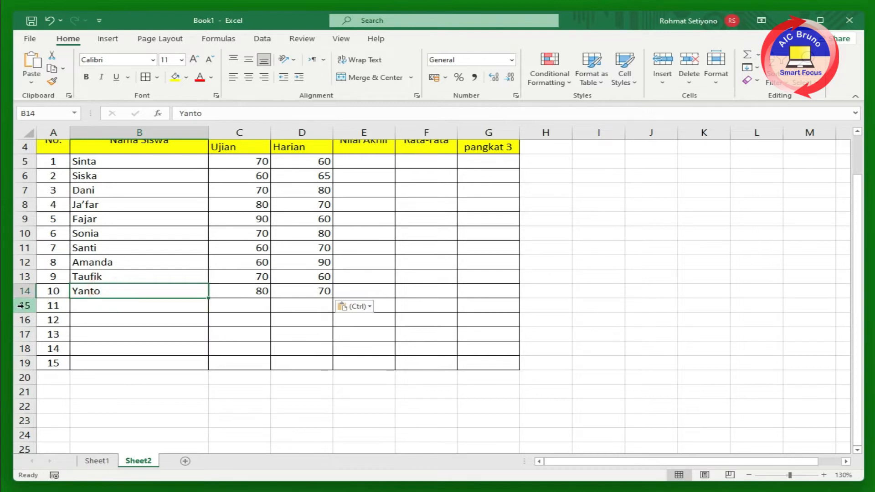
{"action": "left_click_drag", "start_coordinate": [21, 305], "coordinate": [20, 364]}
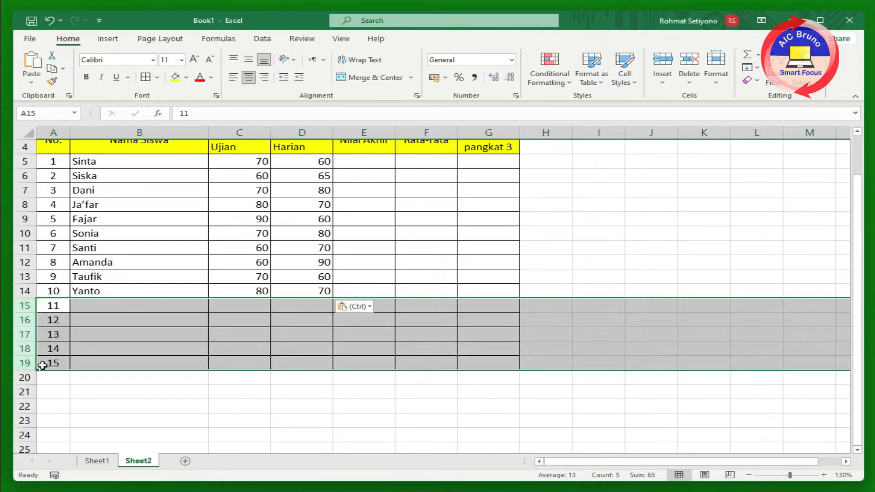
{"action": "right_click", "coordinate": [21, 363]}
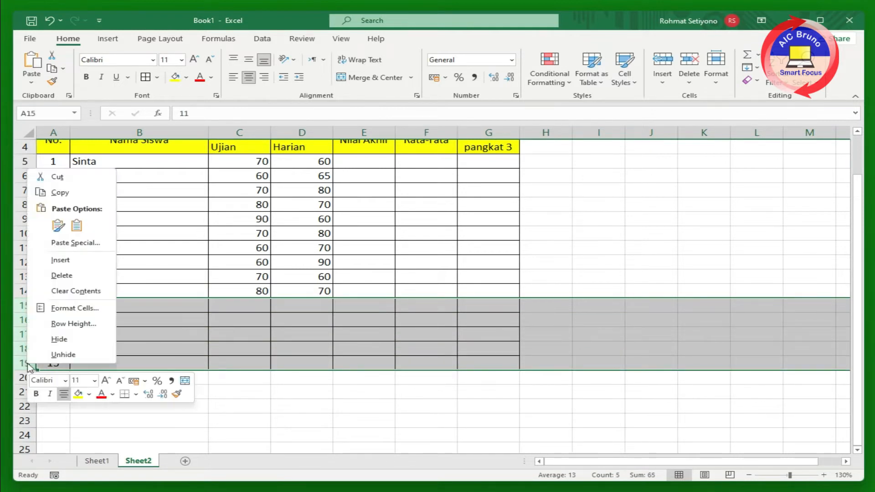
{"action": "left_click", "coordinate": [63, 276]}
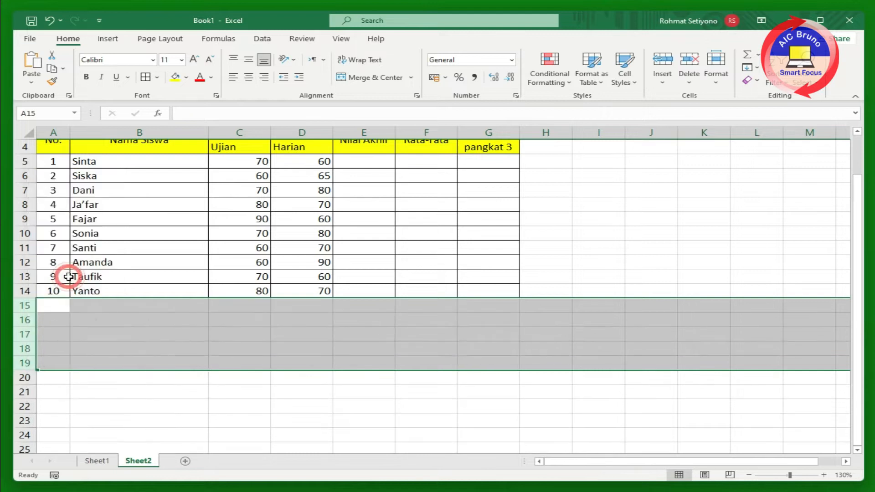
{"action": "left_click", "coordinate": [128, 308]}
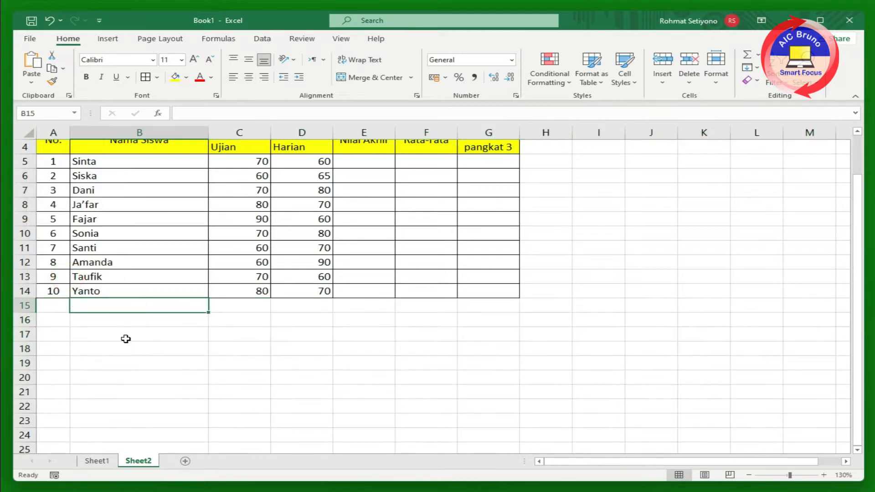
{"action": "scroll", "coordinate": [124, 335], "scroll_direction": "up", "scroll_amount": 1}
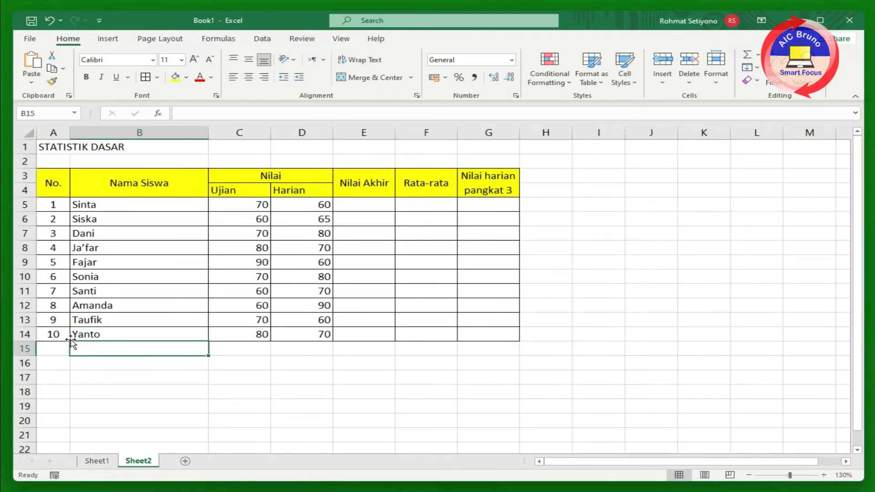
Step: Apply all borders and a yellow fill to the blank summary area A15:G19 below the table
{"action": "scroll", "coordinate": [71, 342], "scroll_direction": "down", "scroll_amount": 1}
{"action": "left_click", "coordinate": [170, 306]}
{"action": "left_click_drag", "start_coordinate": [53, 304], "coordinate": [294, 345]}
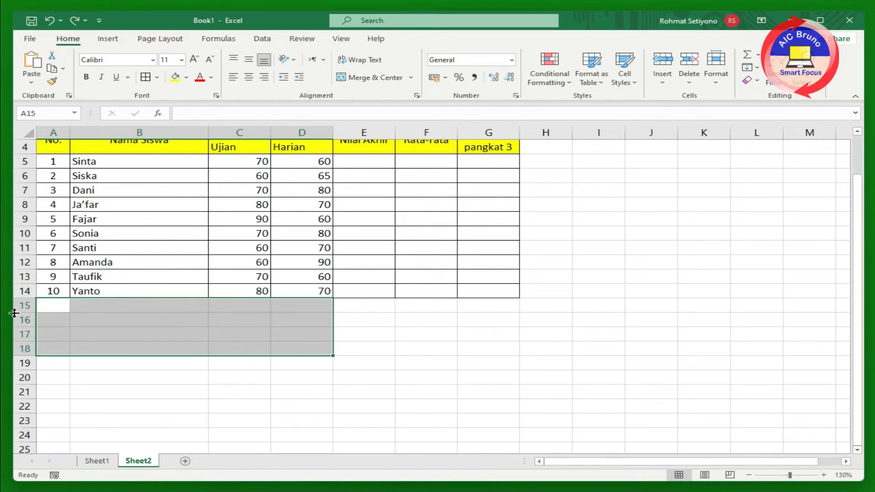
{"action": "left_click", "coordinate": [43, 307]}
{"action": "left_click_drag", "start_coordinate": [45, 306], "coordinate": [481, 366]}
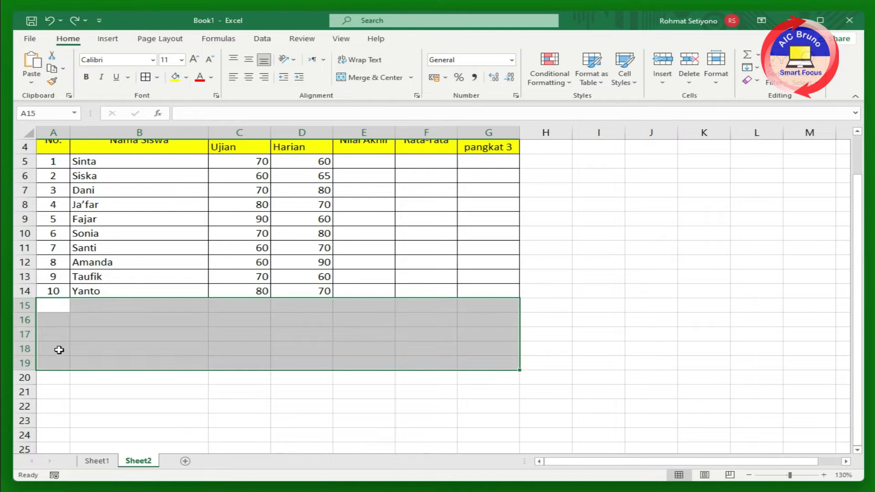
{"action": "left_click", "coordinate": [157, 77]}
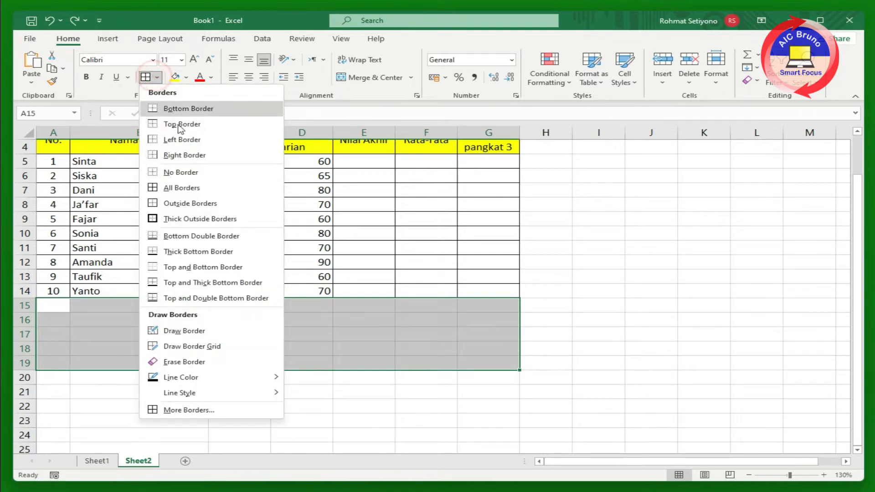
{"action": "left_click", "coordinate": [170, 187]}
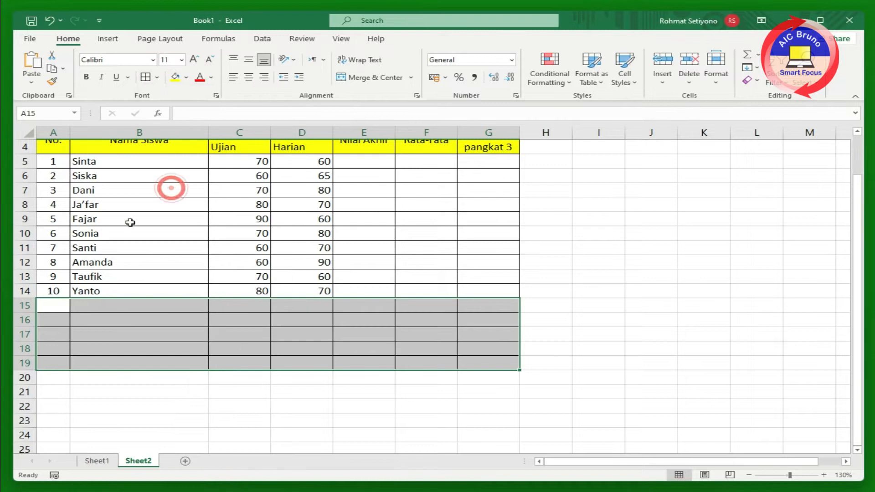
{"action": "left_click", "coordinate": [174, 81]}
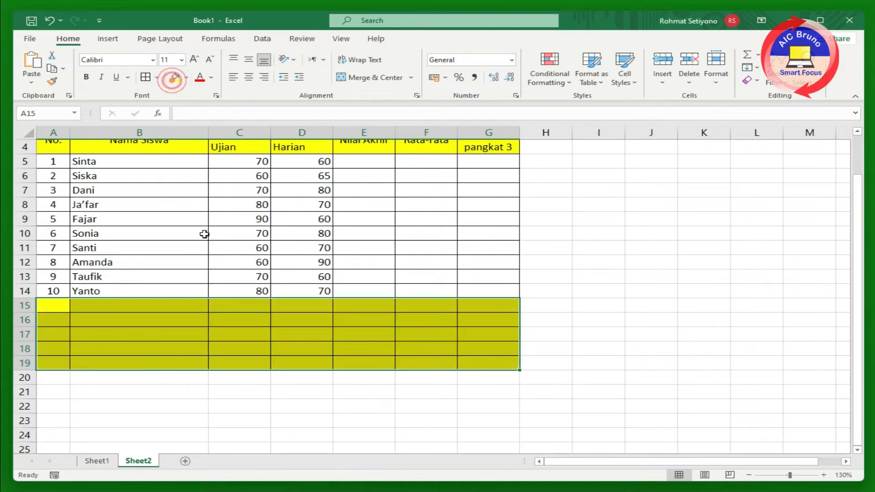
{"action": "left_click", "coordinate": [203, 234]}
{"action": "scroll", "coordinate": [285, 267], "scroll_direction": "up", "scroll_amount": 1}
{"action": "scroll", "coordinate": [285, 268], "scroll_direction": "down", "scroll_amount": 2}
{"action": "left_click", "coordinate": [179, 276]}
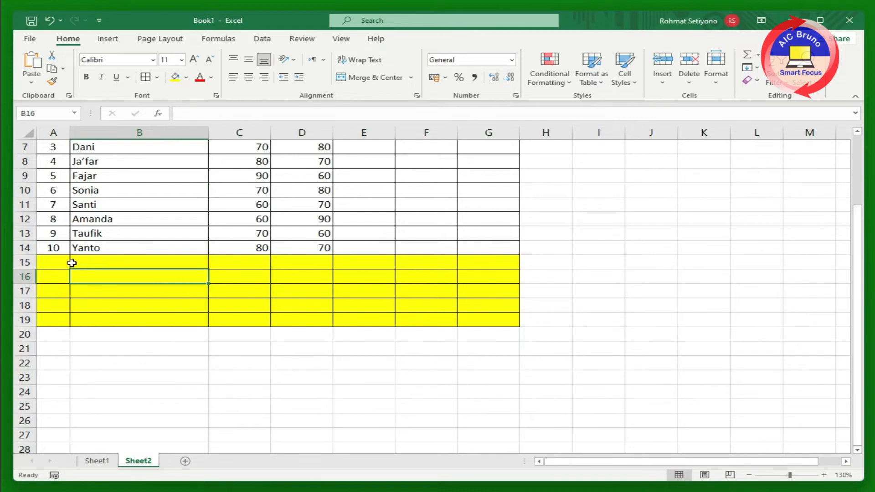
Step: Merge and center cells A15:D15 in the first summary row
{"action": "left_click", "coordinate": [52, 263]}
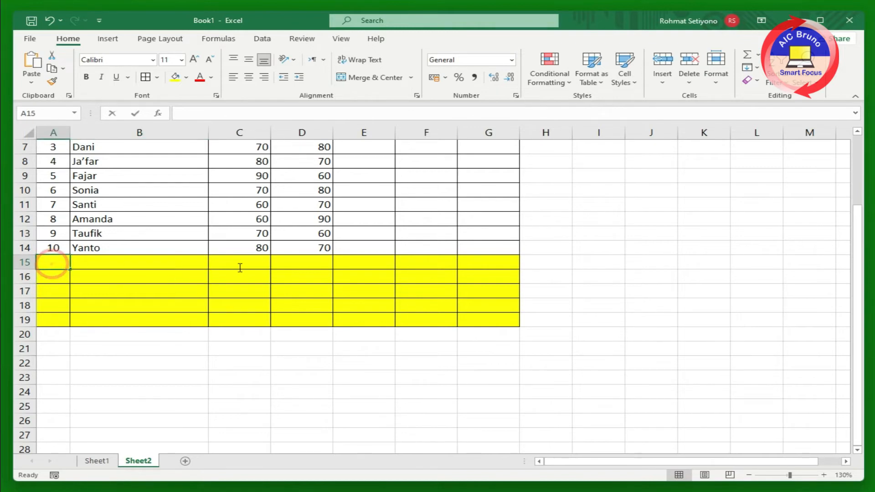
{"action": "left_click", "coordinate": [212, 304]}
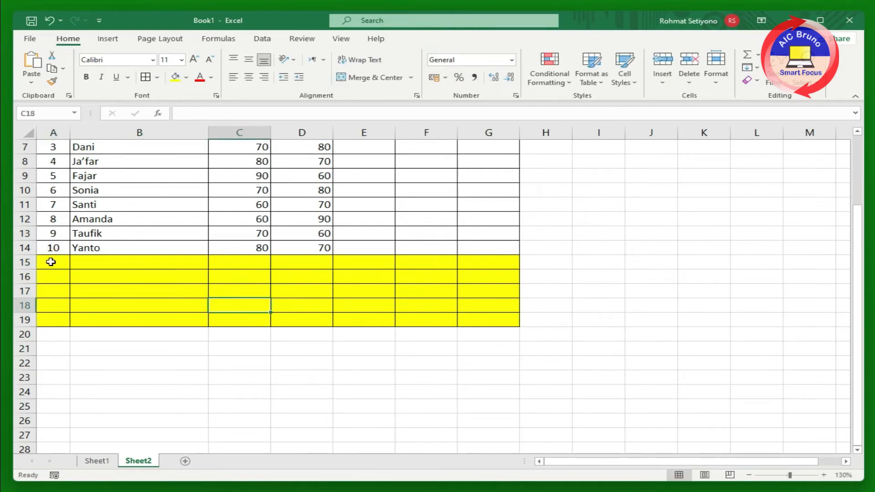
{"action": "left_click_drag", "start_coordinate": [52, 262], "coordinate": [299, 265]}
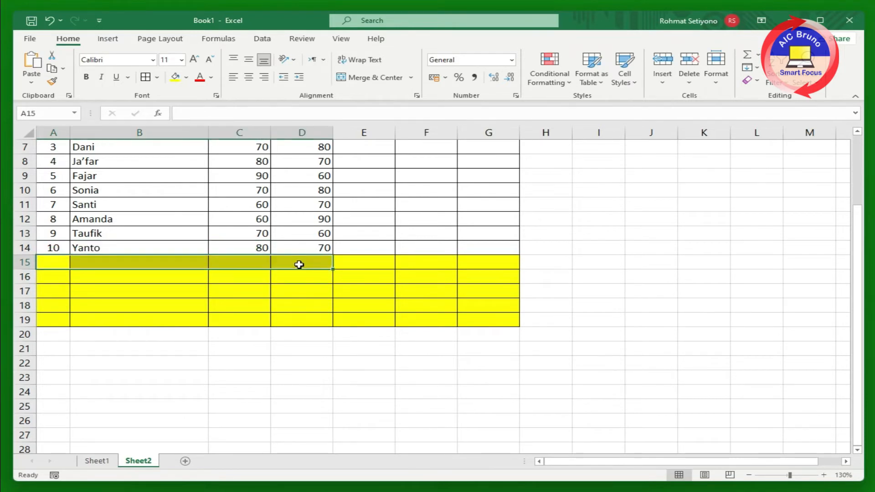
{"action": "left_click", "coordinate": [351, 80]}
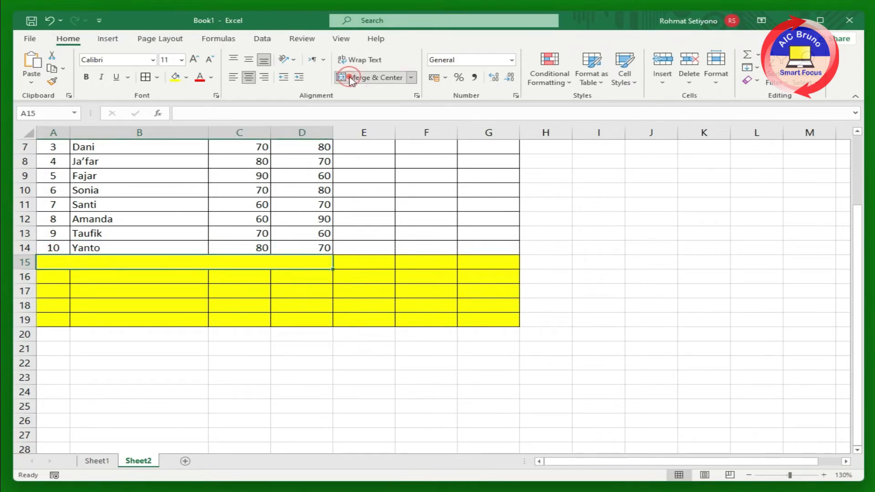
{"action": "left_click", "coordinate": [280, 320]}
{"action": "left_click", "coordinate": [224, 262]}
{"action": "left_click", "coordinate": [298, 289]}
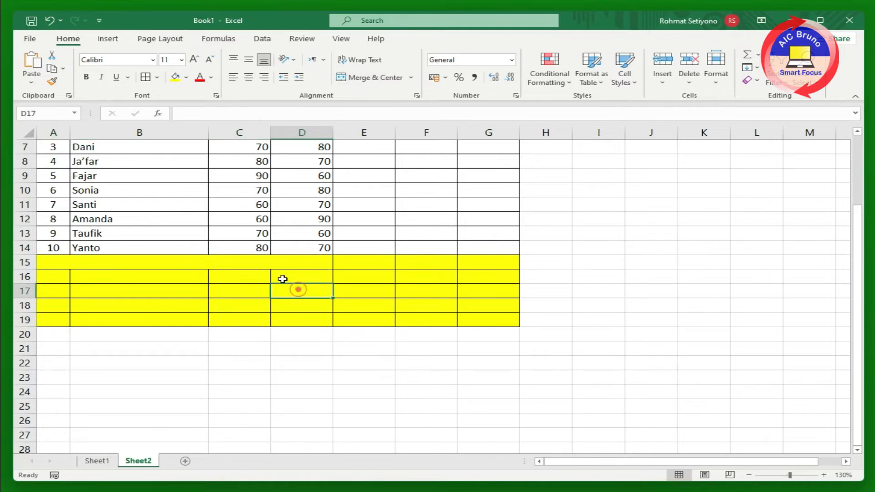
Step: Extend the merged A15:D15 cell down through row 19 so each summary row is merged across columns A to D
{"action": "left_click", "coordinate": [257, 264]}
{"action": "left_click_drag", "start_coordinate": [332, 270], "coordinate": [330, 320]}
{"action": "left_click", "coordinate": [303, 373]}
{"action": "left_click", "coordinate": [238, 264]}
{"action": "left_click_drag", "start_coordinate": [239, 264], "coordinate": [246, 316]}
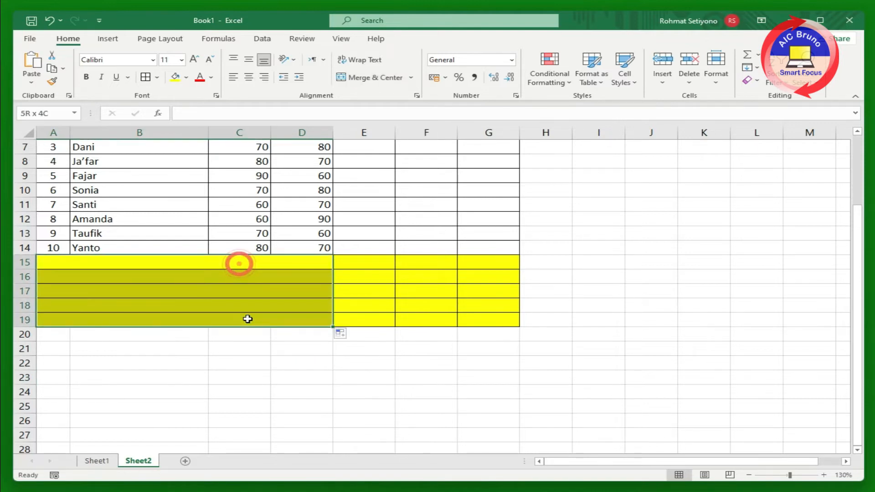
{"action": "left_click", "coordinate": [239, 362]}
Step: Label the merged summary rows 15 to 19 Jumlah, Nilai Tertinggi, Nilai Terendah, Rata-rata Nilai and Jumlah Data
{"action": "left_click", "coordinate": [210, 264]}
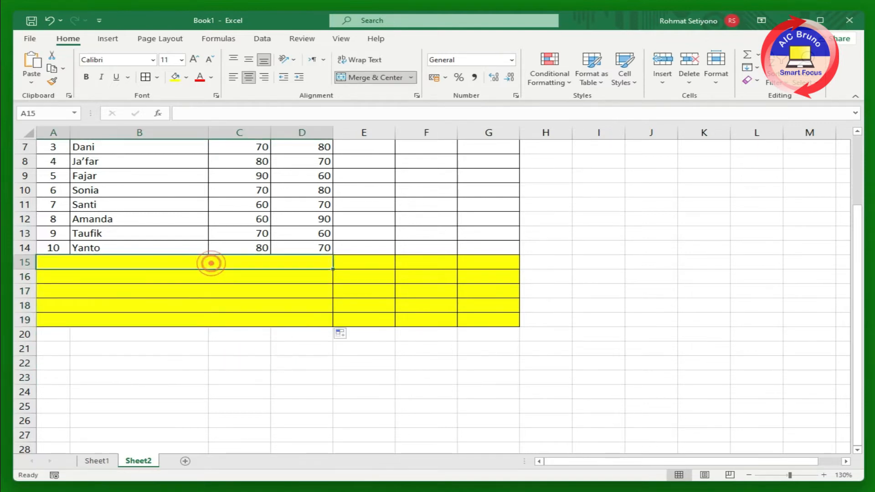
{"action": "type", "text": "Jumlah"}
{"action": "key", "text": "Return"}
{"action": "type", "text": "Nilai Tertinggi"}
{"action": "key", "text": "Return"}
{"action": "type", "text": "Nilai Terendah"}
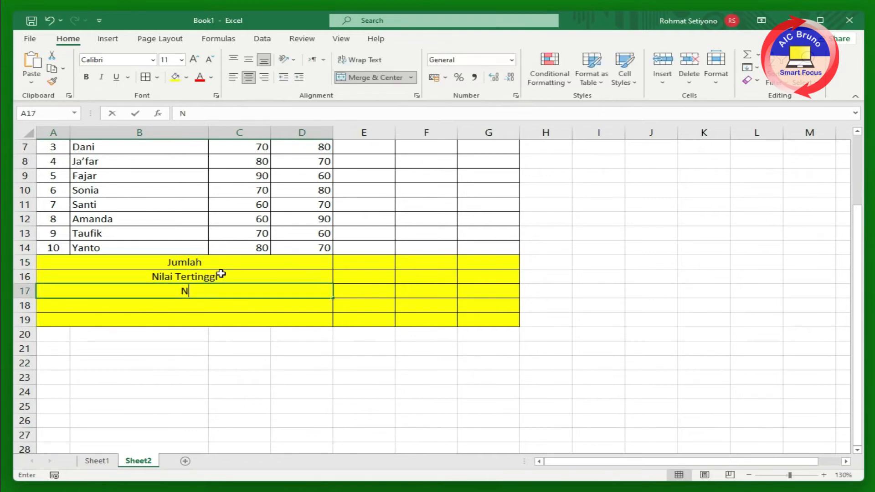
{"action": "key", "text": "Return"}
{"action": "type", "text": "Rata-rata Nilai"}
{"action": "key", "text": "Return"}
{"action": "type", "text": "Jumlah Data"}
{"action": "left_click", "coordinate": [275, 404]}
Step: Right-align the five summary labels in rows 15 to 19
{"action": "left_click_drag", "start_coordinate": [227, 256], "coordinate": [241, 312]}
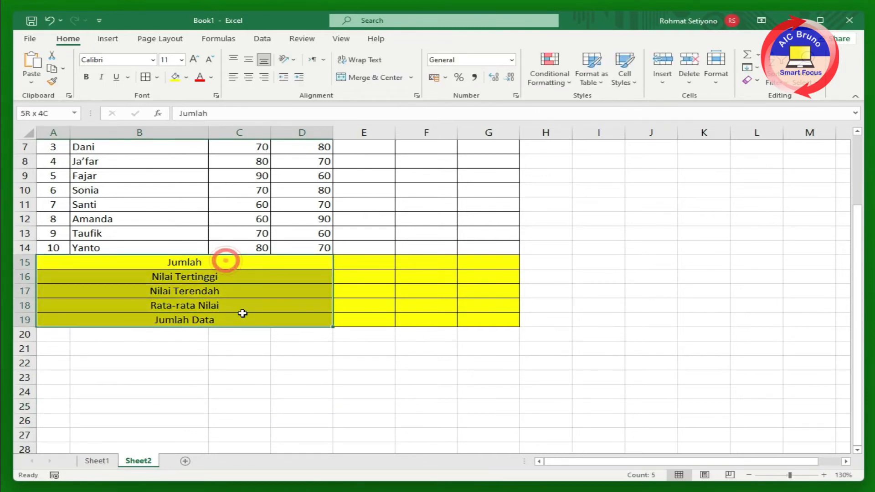
{"action": "left_click", "coordinate": [264, 77]}
{"action": "left_click", "coordinate": [361, 267]}
{"action": "scroll", "coordinate": [362, 273], "scroll_direction": "up", "scroll_amount": 1}
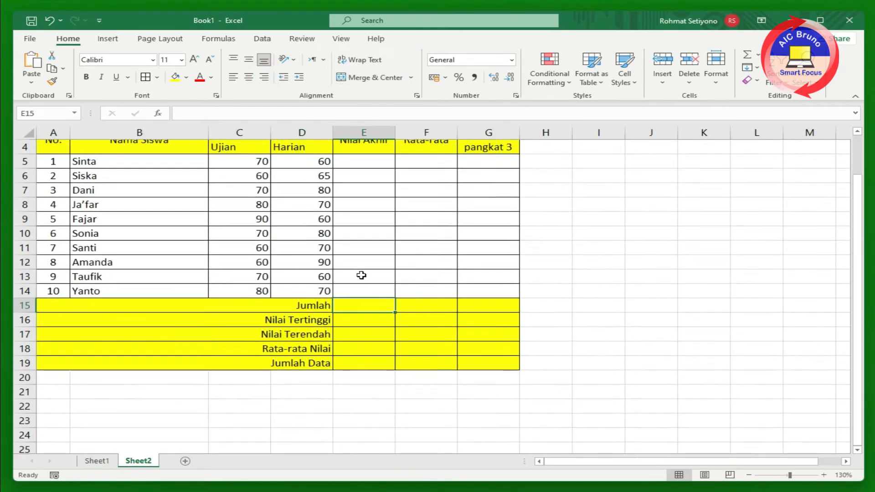
{"action": "scroll", "coordinate": [361, 275], "scroll_direction": "up", "scroll_amount": 1}
{"action": "left_click", "coordinate": [329, 352]}
{"action": "left_click", "coordinate": [361, 205]}
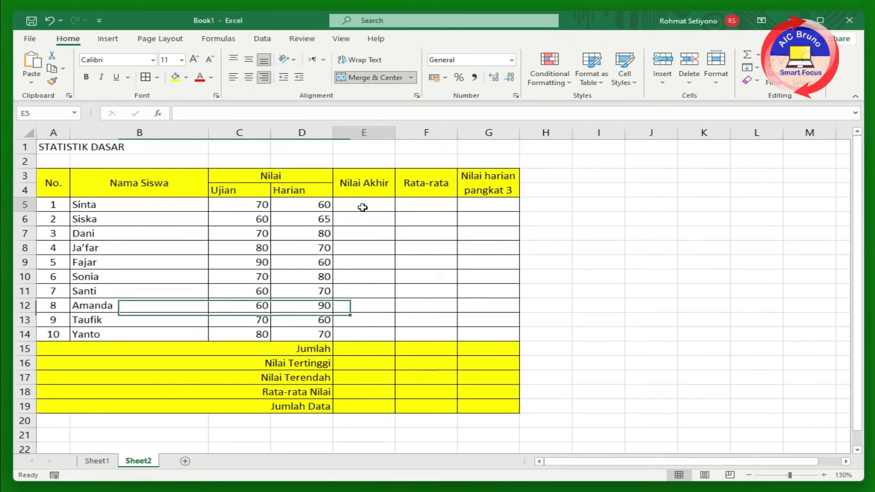
Step: Make the STATISTIK DASAR title in A1 bold and enlarge its font to 18
{"action": "left_click", "coordinate": [63, 144]}
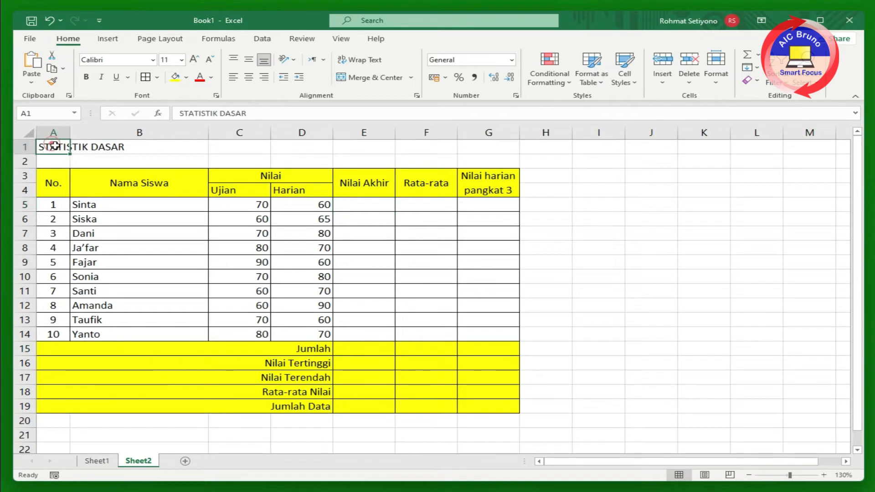
{"action": "left_click", "coordinate": [87, 76]}
{"action": "left_click", "coordinate": [195, 59]}
{"action": "left_click", "coordinate": [194, 60]}
{"action": "left_click", "coordinate": [195, 60]}
{"action": "left_click", "coordinate": [194, 60]}
{"action": "left_click", "coordinate": [213, 156]}
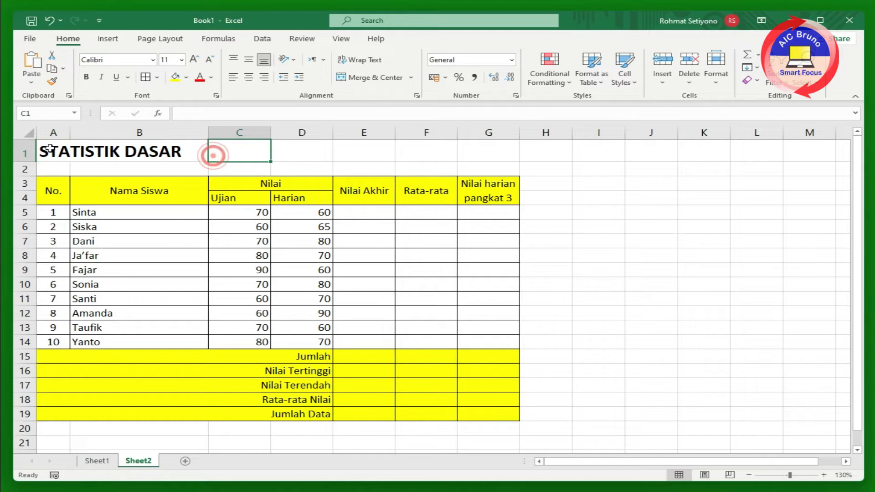
{"action": "left_click", "coordinate": [66, 157]}
{"action": "left_click", "coordinate": [561, 456]}
{"action": "left_click", "coordinate": [143, 158]}
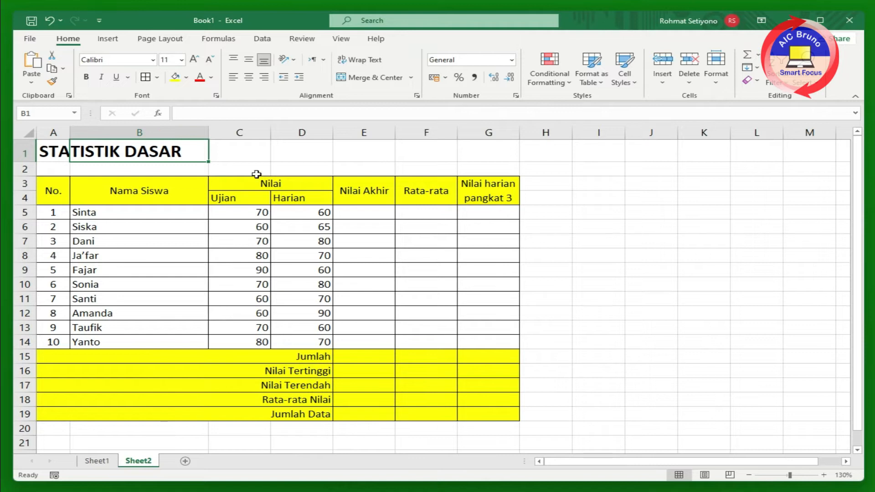
{"action": "left_click", "coordinate": [302, 152]}
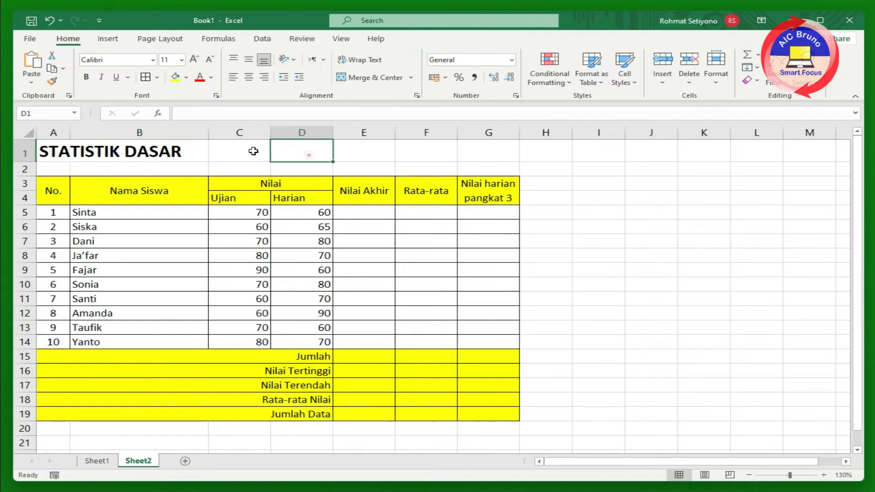
{"action": "left_click", "coordinate": [54, 151]}
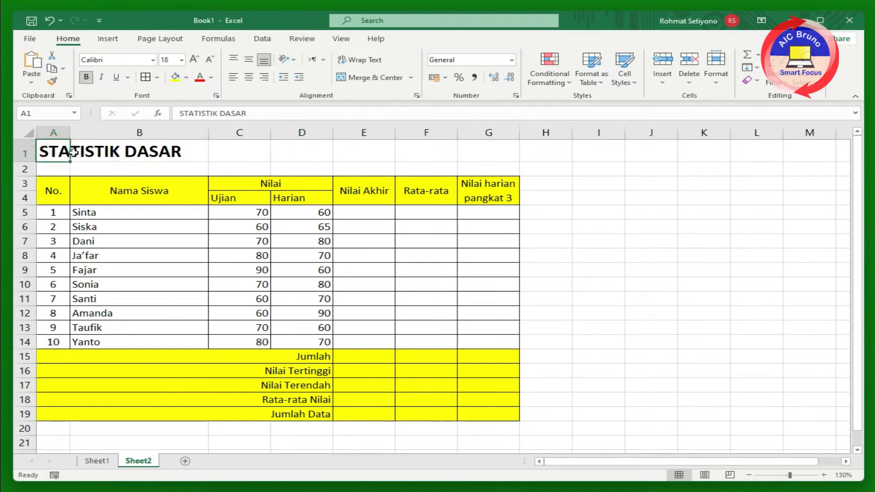
{"action": "left_click", "coordinate": [112, 164]}
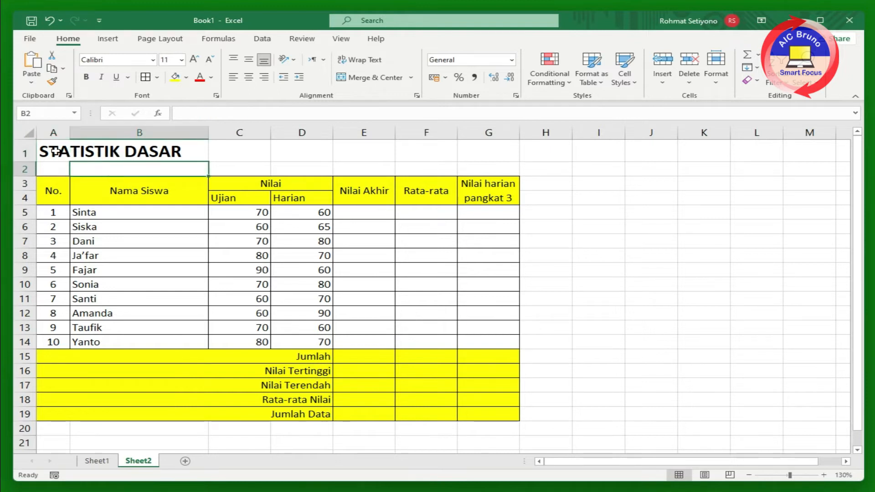
Step: Merge and center the STATISTIK DASAR title across A1:G1
{"action": "left_click_drag", "start_coordinate": [53, 152], "coordinate": [492, 153]}
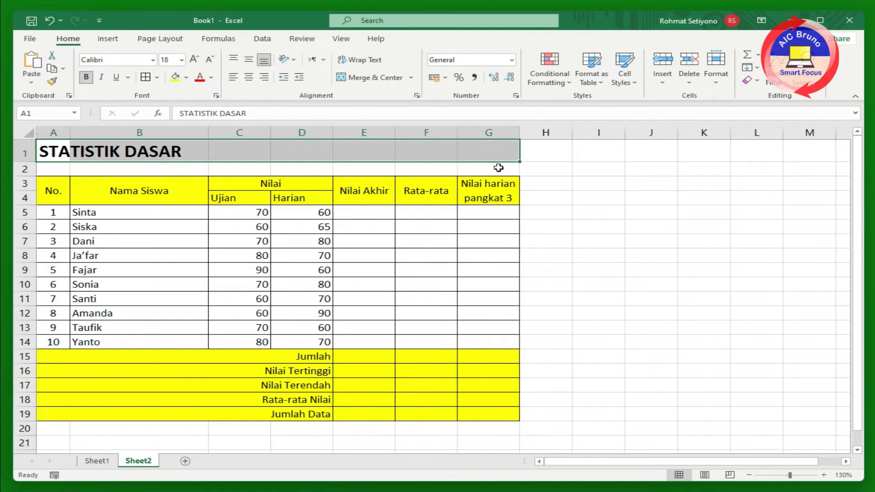
{"action": "left_click", "coordinate": [363, 78]}
{"action": "left_click", "coordinate": [428, 226]}
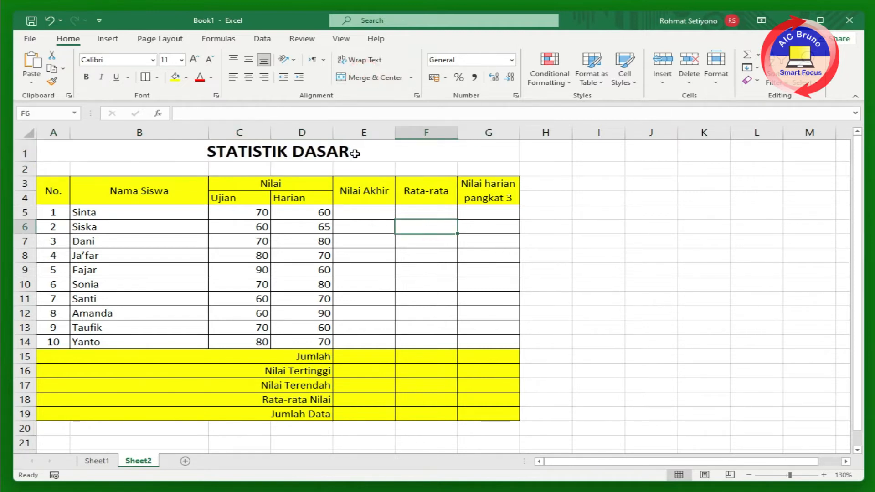
Step: Paste the copied Ketentuan notes beside the table starting at I3, matching the destination formatting
{"action": "scroll", "coordinate": [353, 153], "scroll_direction": "down", "scroll_amount": 1}
{"action": "scroll", "coordinate": [357, 156], "scroll_direction": "down", "scroll_amount": 2}
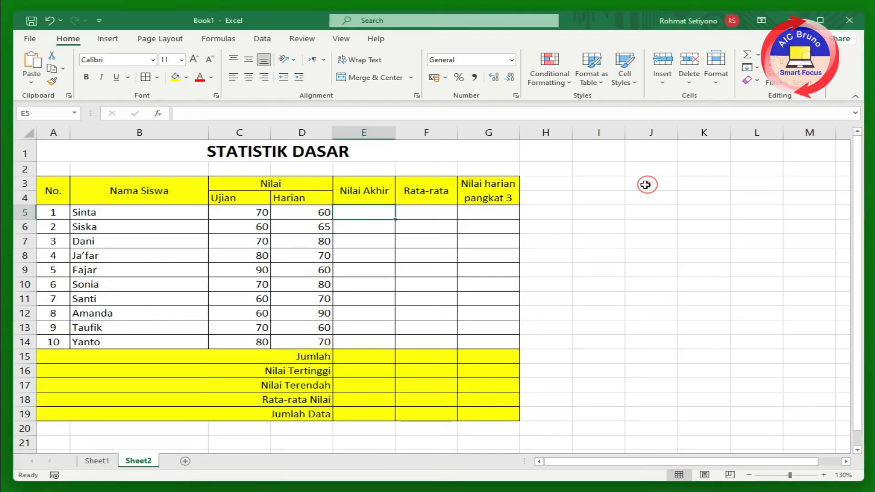
{"action": "left_click", "coordinate": [644, 184]}
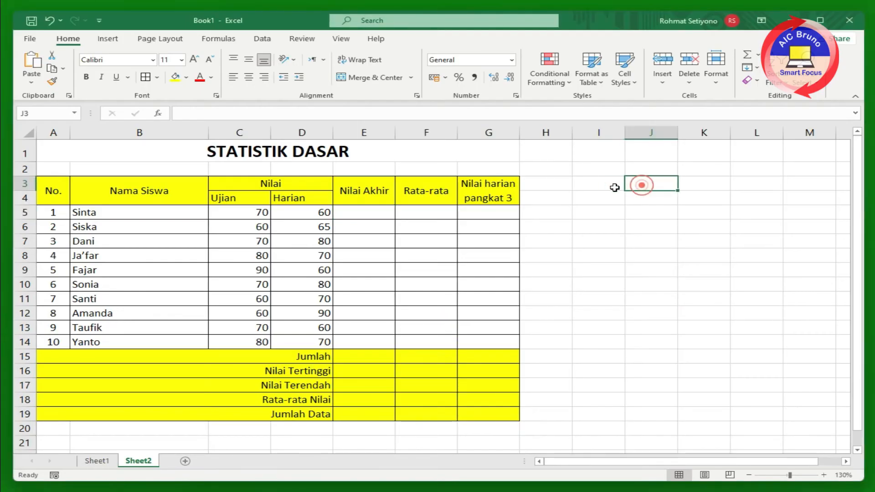
{"action": "left_click", "coordinate": [592, 183]}
{"action": "right_click", "coordinate": [592, 184]}
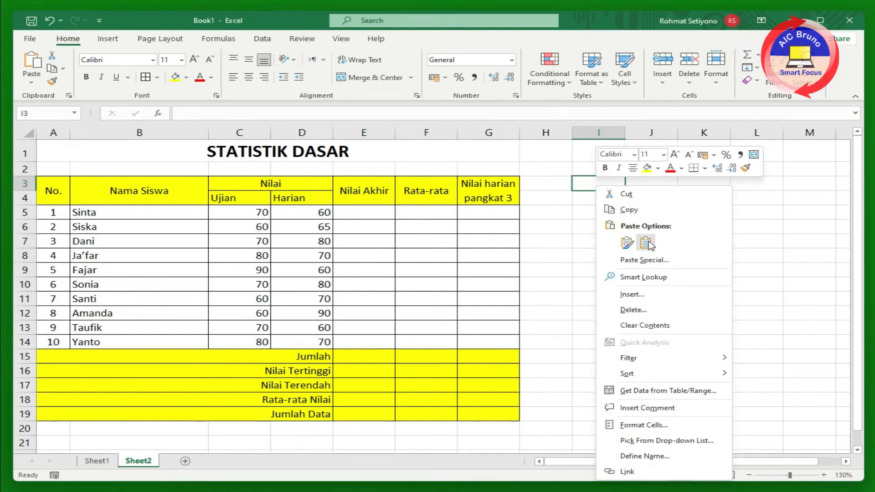
{"action": "left_click", "coordinate": [648, 241]}
{"action": "left_click", "coordinate": [668, 287]}
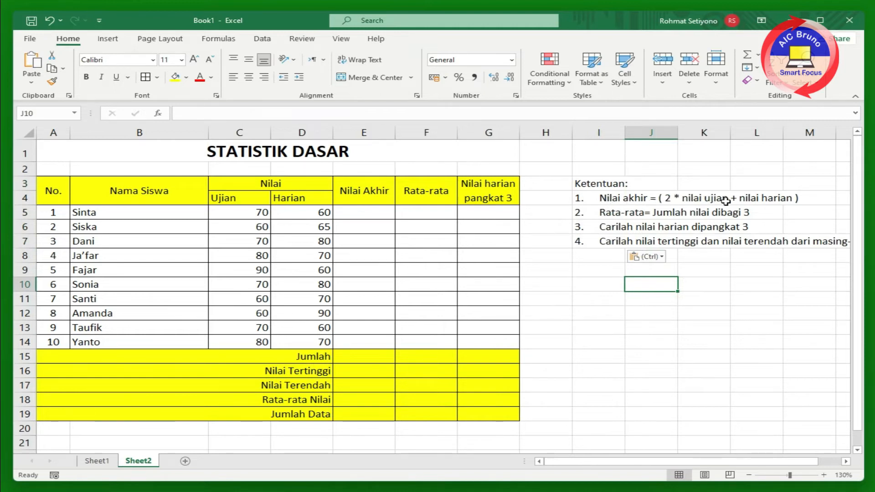
Step: Enter the formula =2*C5+D5 in E5 to calculate the first student's Nilai Akhir
{"action": "left_click", "coordinate": [385, 214]}
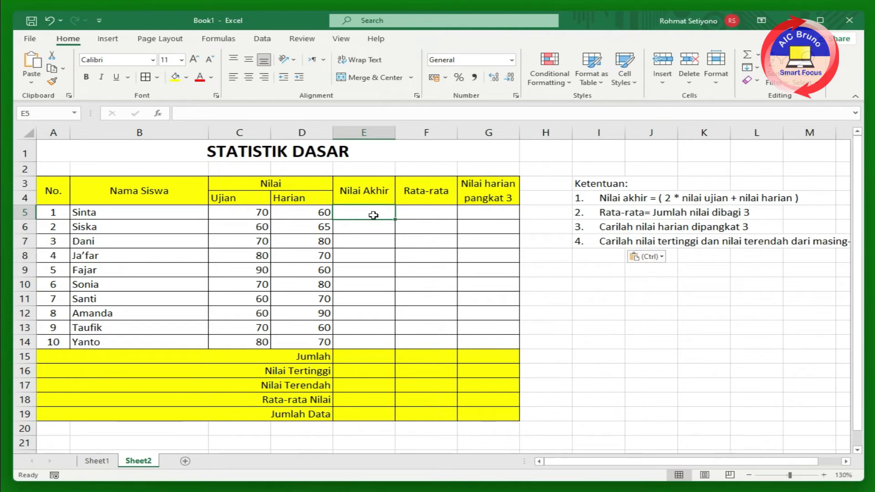
{"action": "type", "text": "="}
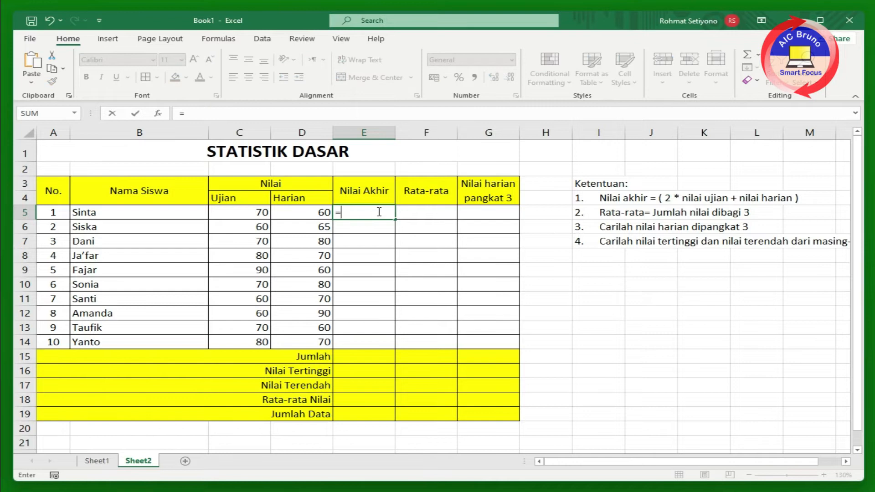
{"action": "type", "text": "2*"}
{"action": "left_click", "coordinate": [251, 213]}
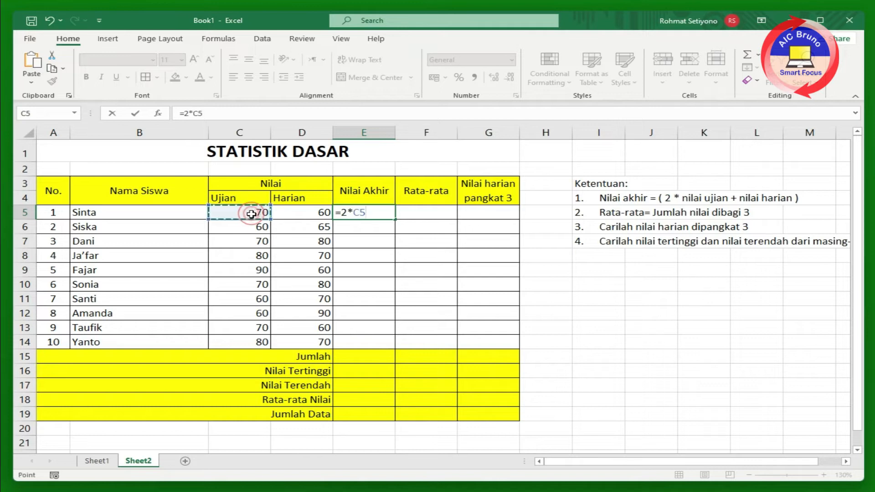
{"action": "type", "text": "="}
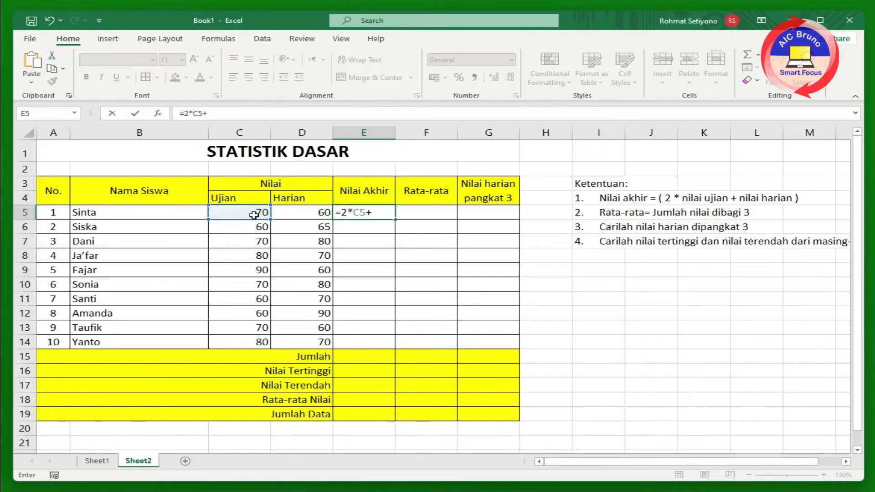
{"action": "left_click", "coordinate": [301, 213]}
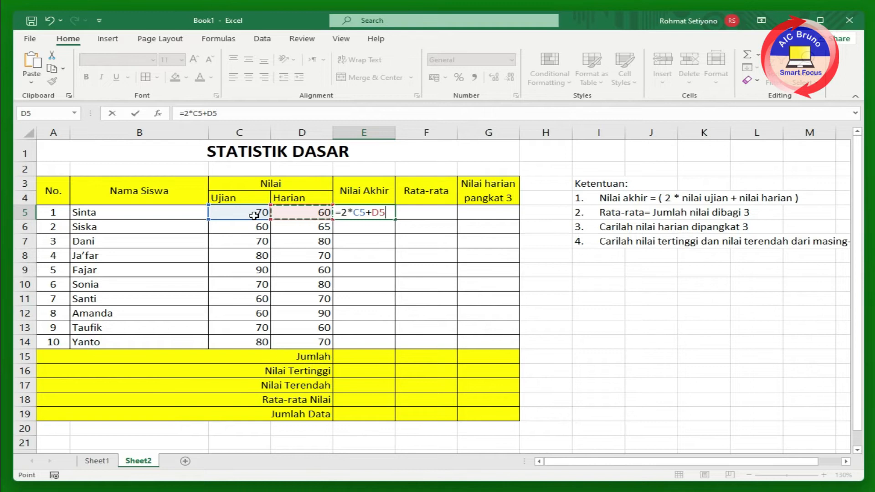
{"action": "key", "text": "Return"}
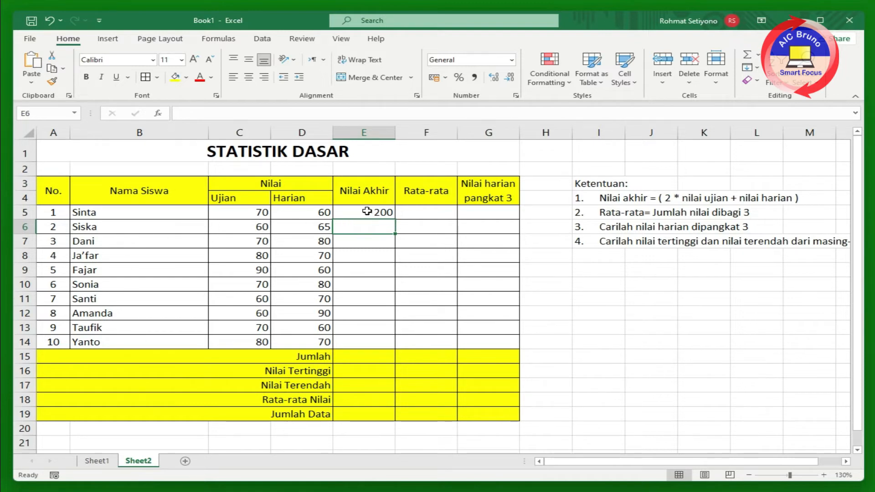
Step: Fill the Nilai Akhir formula from E5 down to E14 for all the remaining students
{"action": "left_click", "coordinate": [369, 212]}
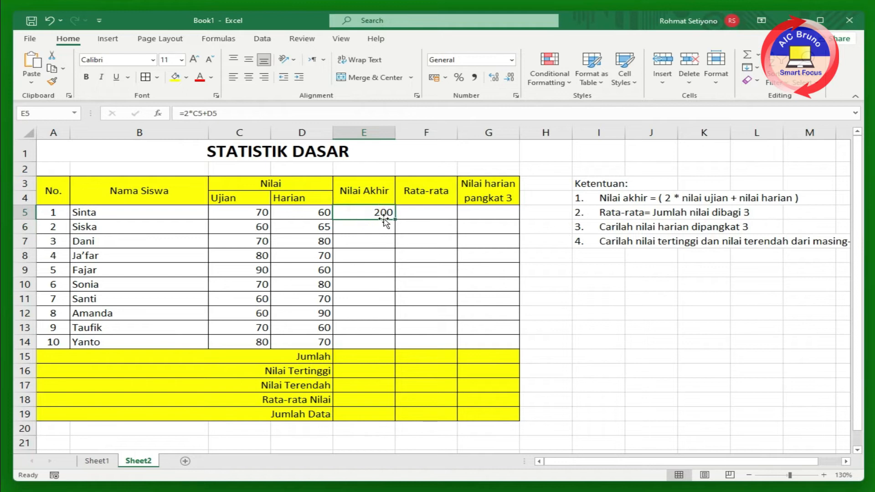
{"action": "left_click", "coordinate": [362, 233]}
{"action": "left_click", "coordinate": [358, 212]}
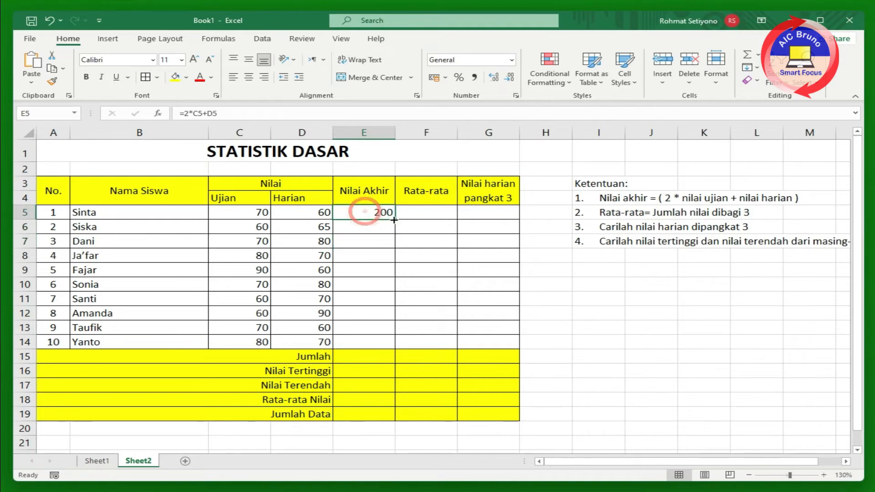
{"action": "left_click", "coordinate": [368, 237]}
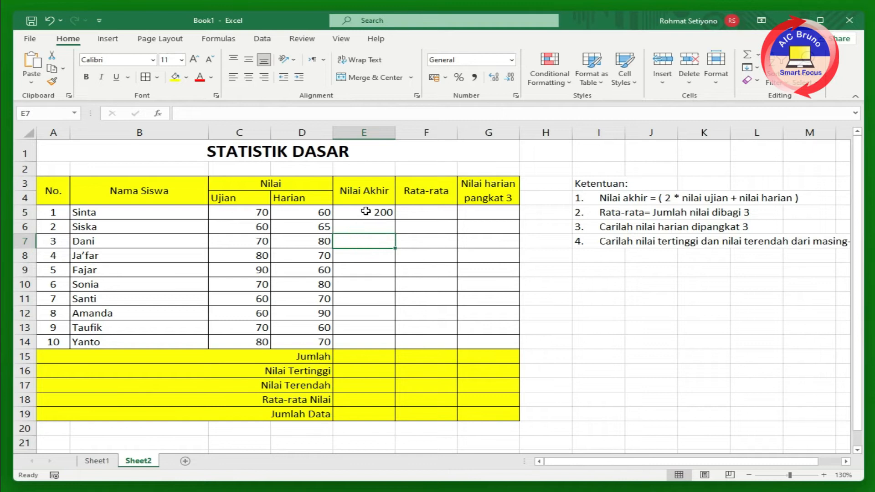
{"action": "left_click", "coordinate": [364, 211]}
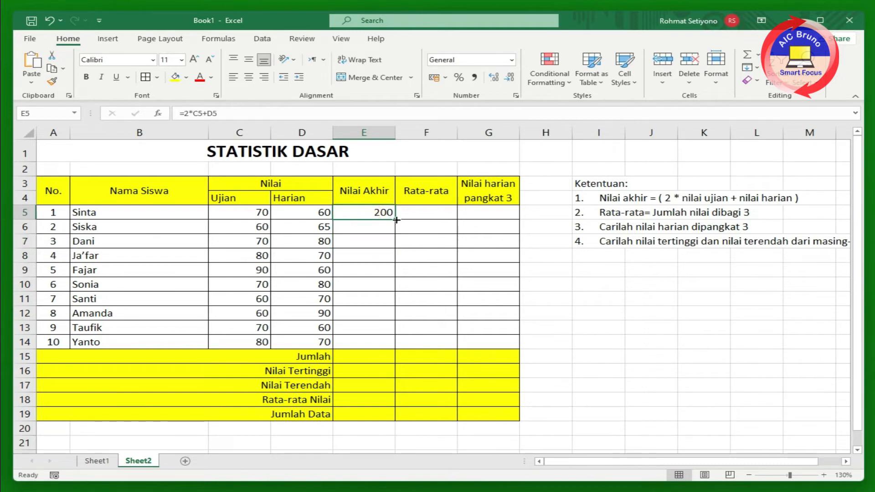
{"action": "left_click_drag", "start_coordinate": [395, 220], "coordinate": [372, 349]}
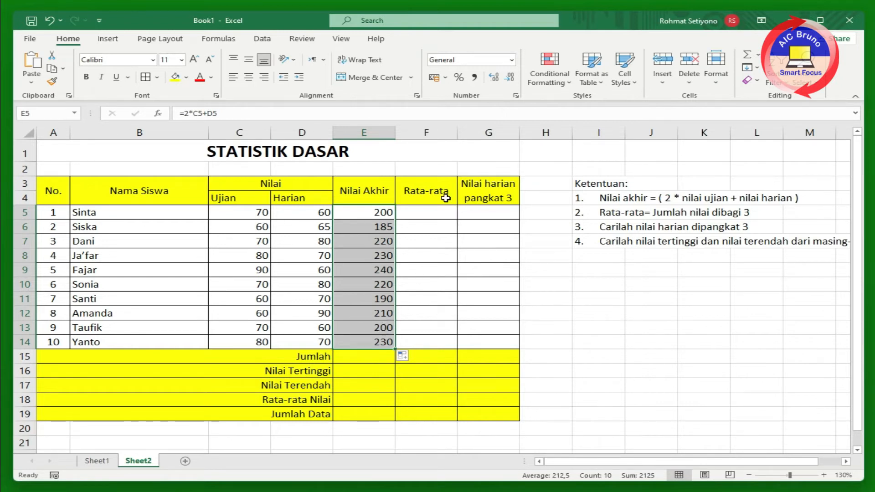
Step: Enter the formula =E5/3 in F5 to calculate the first student's Rata-rata
{"action": "left_click", "coordinate": [425, 213]}
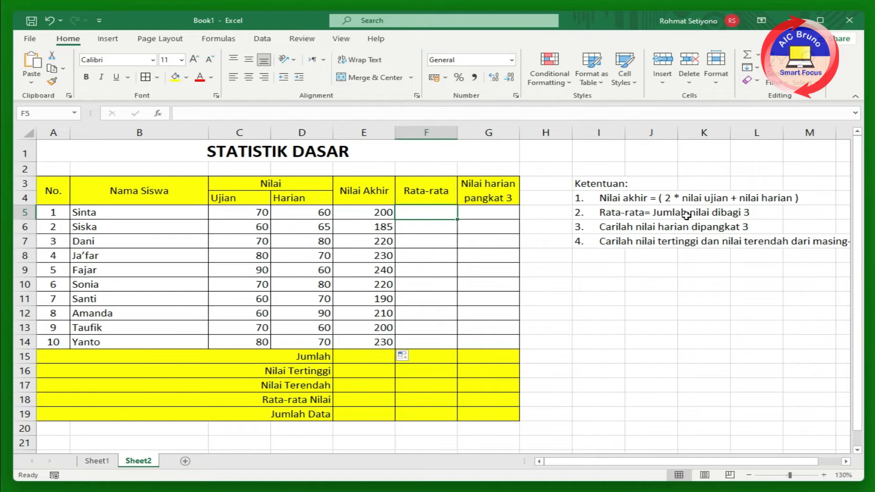
{"action": "left_click", "coordinate": [378, 208]}
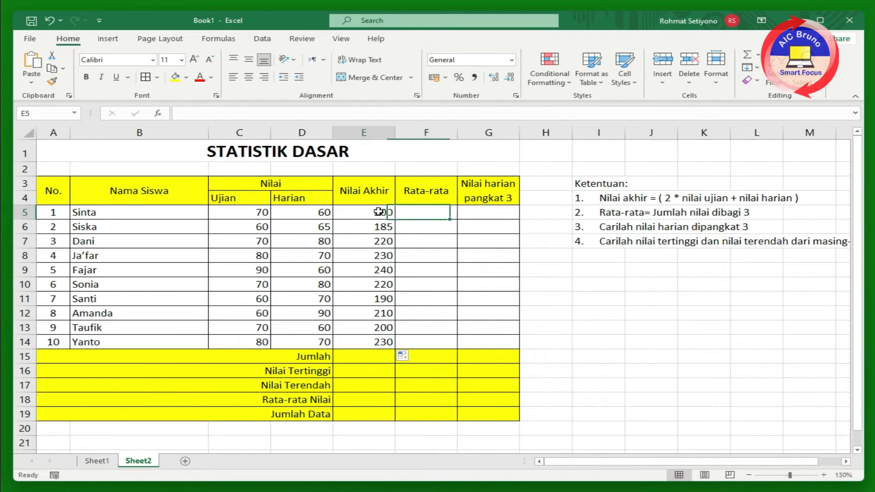
{"action": "left_click", "coordinate": [437, 211]}
{"action": "left_click", "coordinate": [436, 210]}
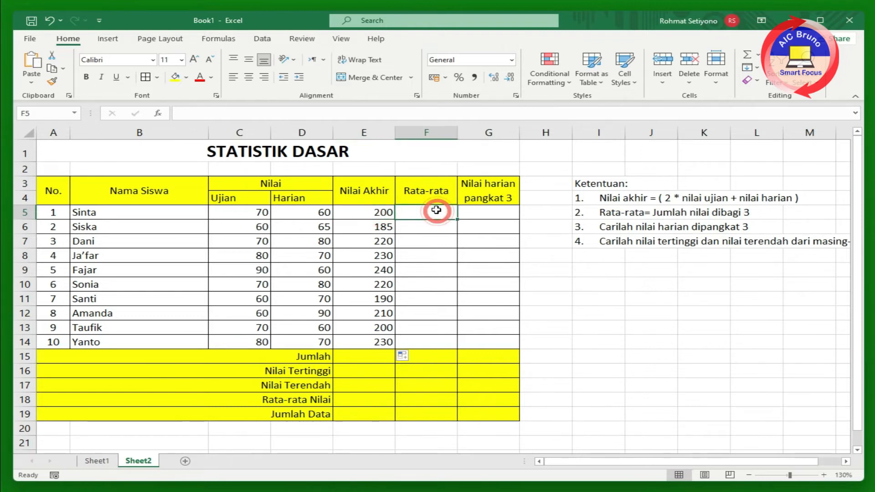
{"action": "type", "text": "="}
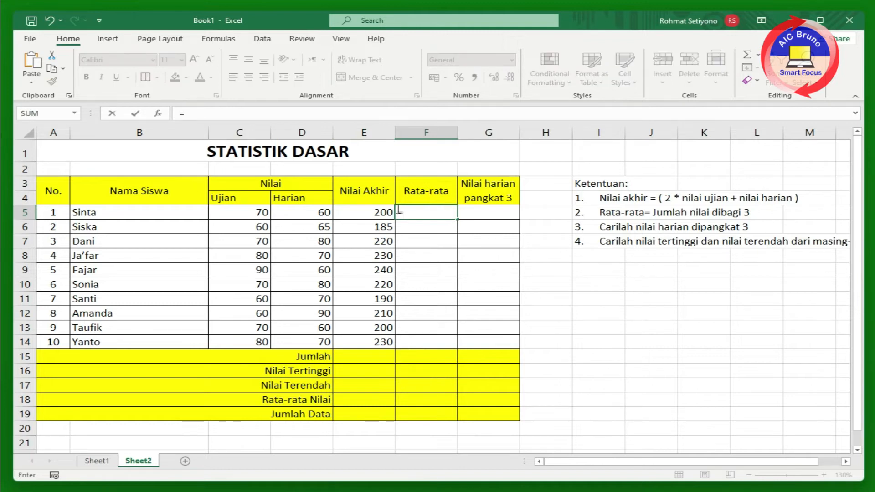
{"action": "left_click", "coordinate": [381, 210]}
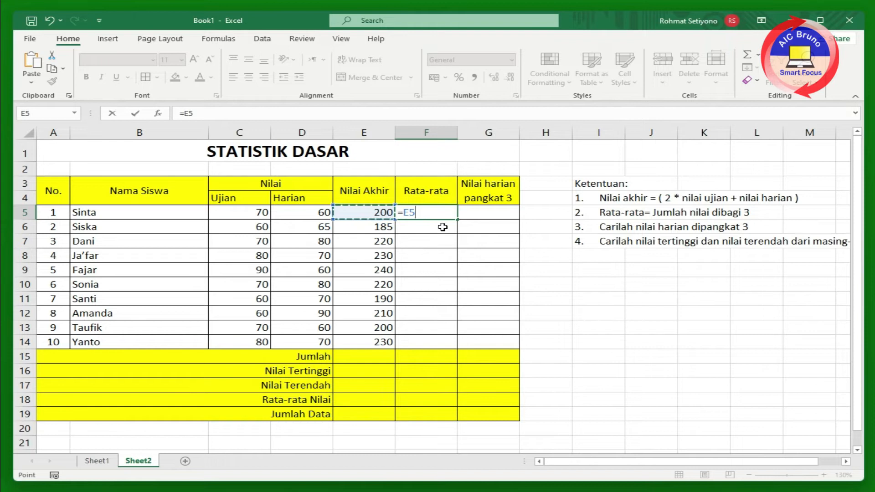
{"action": "type", "text": "/3"}
{"action": "key", "text": "Return"}
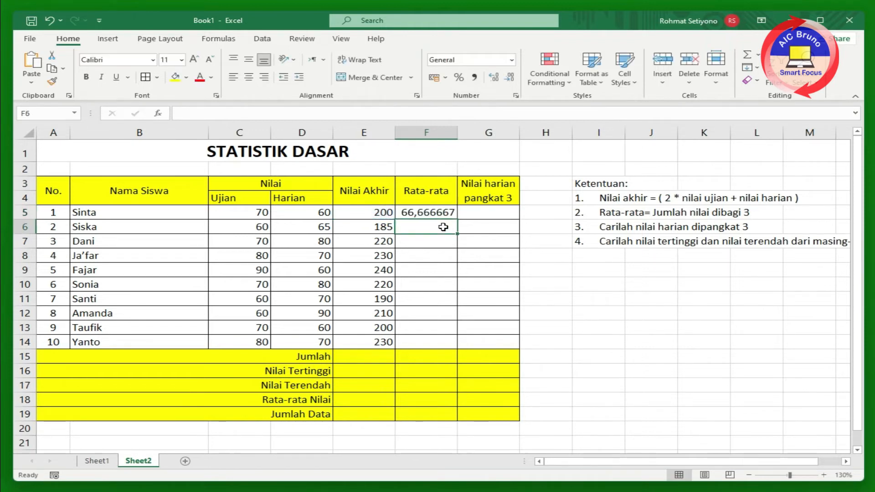
Step: Fill the Rata-rata formula from F5 down to F14
{"action": "left_click", "coordinate": [435, 215]}
{"action": "left_click", "coordinate": [437, 255]}
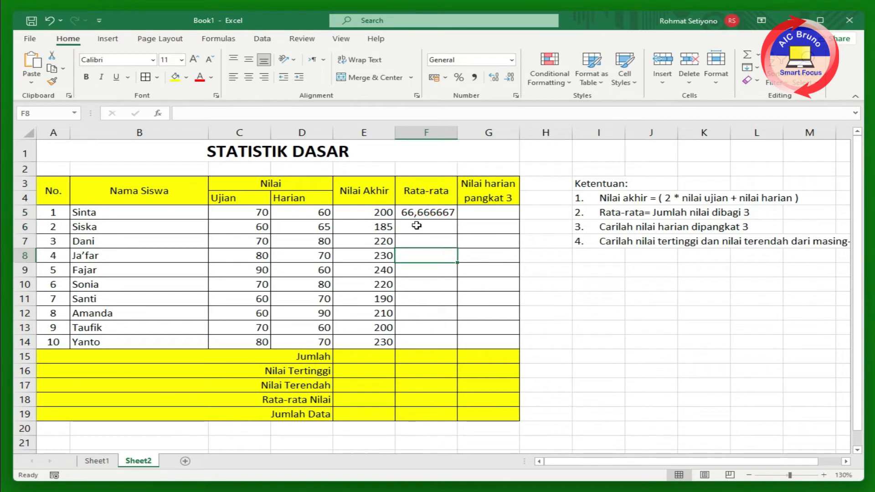
{"action": "left_click", "coordinate": [428, 212]}
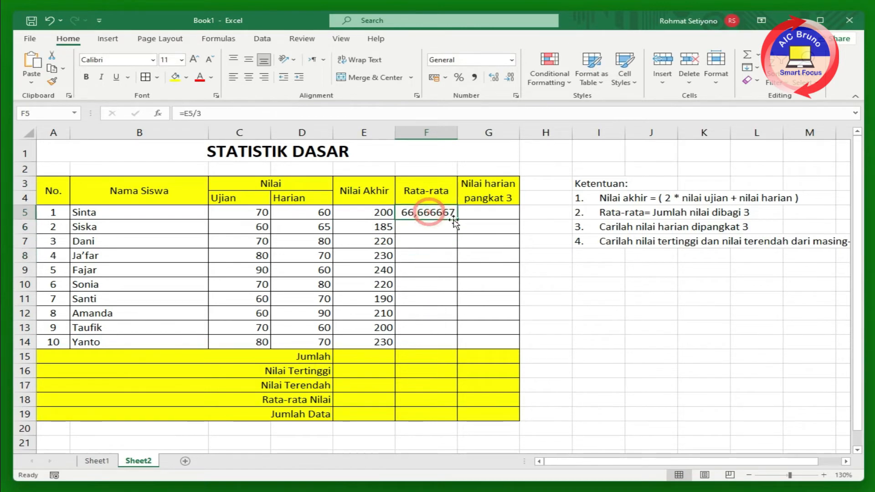
{"action": "left_click_drag", "start_coordinate": [457, 221], "coordinate": [455, 350]}
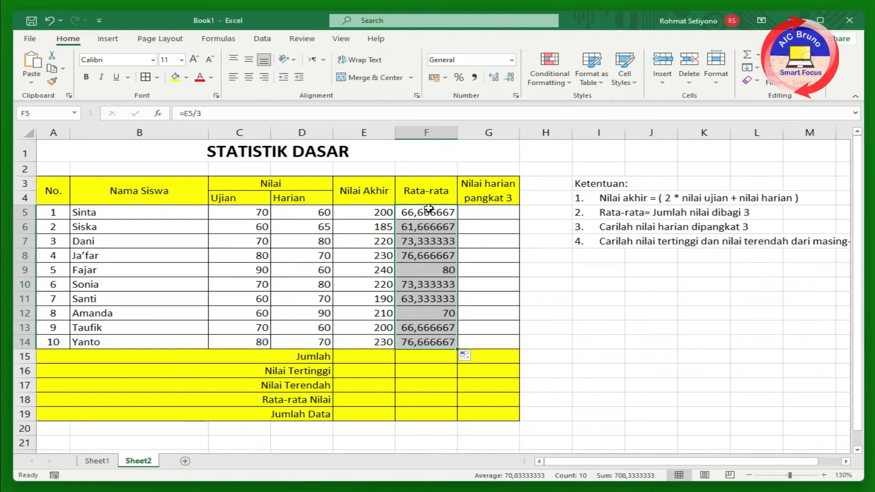
Step: Reduce the Rata-rata values in F5:F14 to one decimal place
{"action": "left_click", "coordinate": [510, 78]}
{"action": "left_click", "coordinate": [510, 78]}
{"action": "left_click", "coordinate": [510, 78]}
{"action": "left_click", "coordinate": [510, 78]}
{"action": "left_click", "coordinate": [510, 79]}
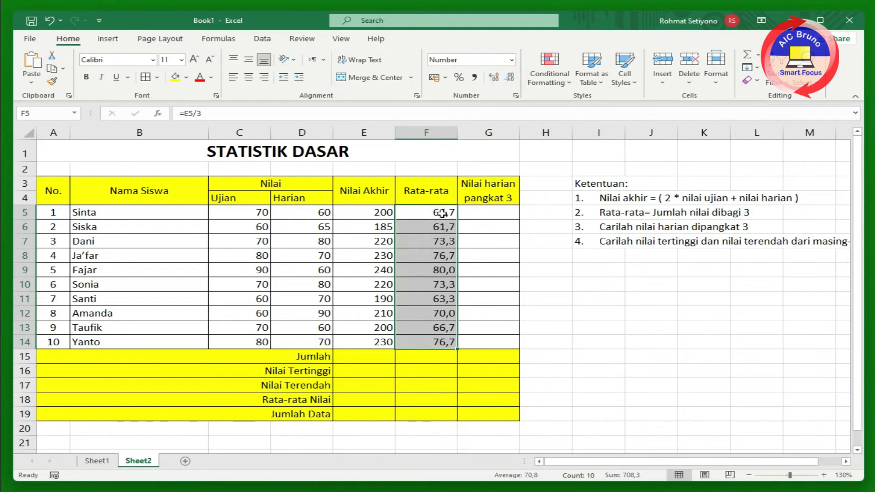
Step: Enter the formula =D5^3 in G5 to cube the first student's Harian score
{"action": "left_click", "coordinate": [482, 216]}
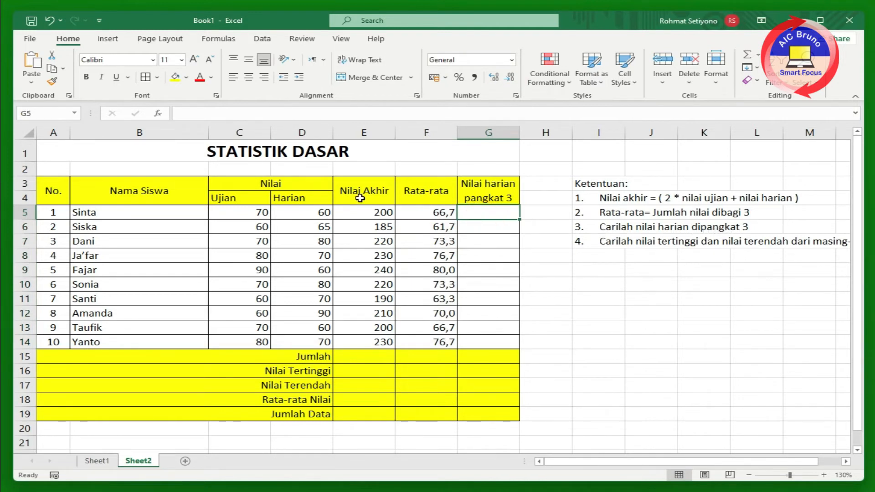
{"action": "left_click", "coordinate": [310, 215]}
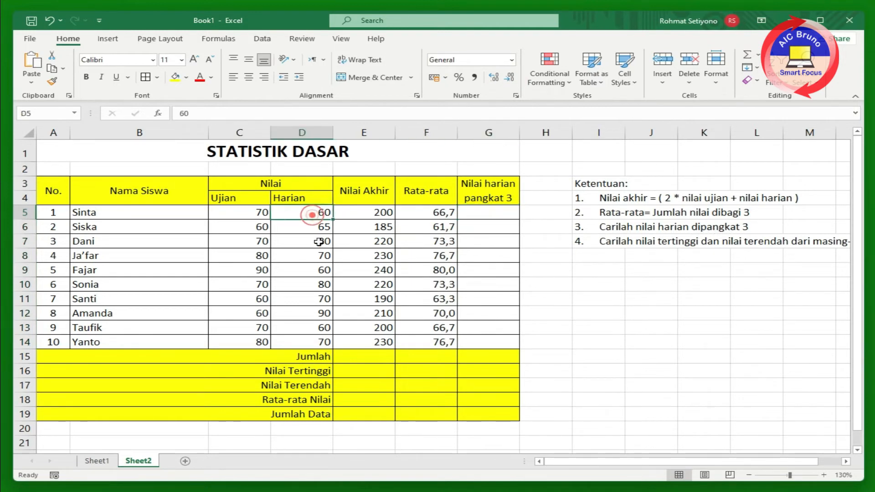
{"action": "left_click", "coordinate": [491, 211]}
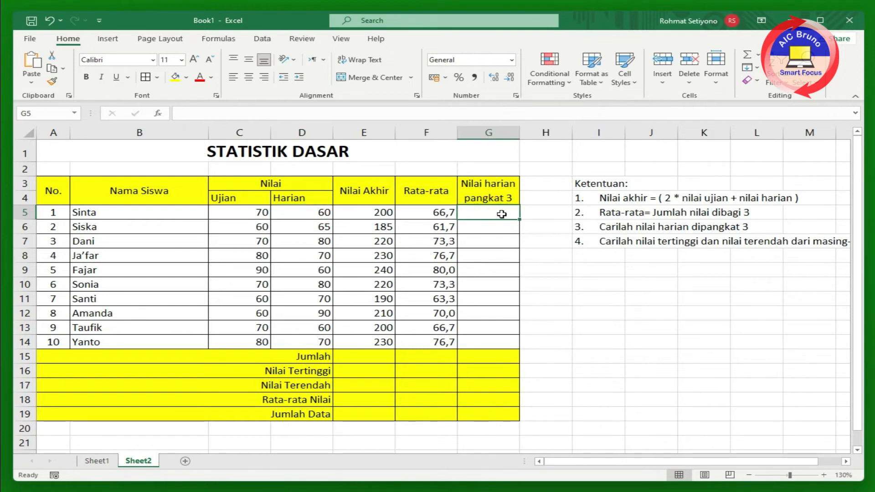
{"action": "double_click", "coordinate": [497, 214]}
{"action": "type", "text": "="}
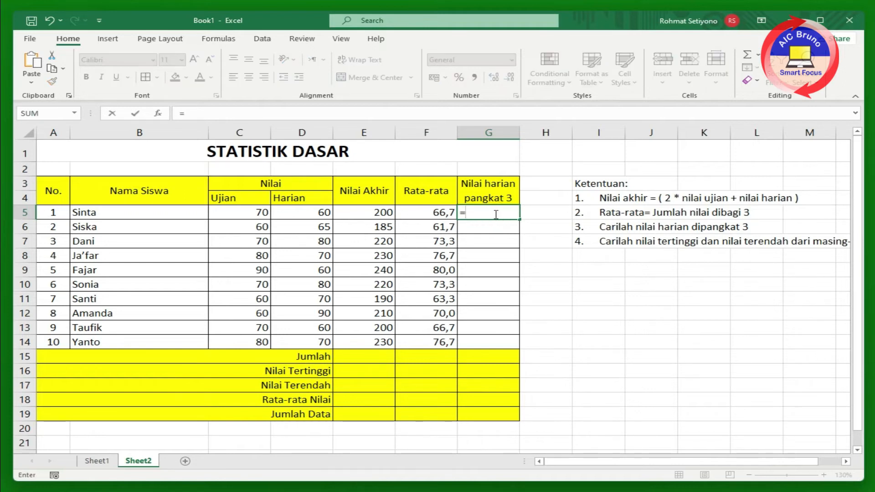
{"action": "left_click", "coordinate": [313, 212]}
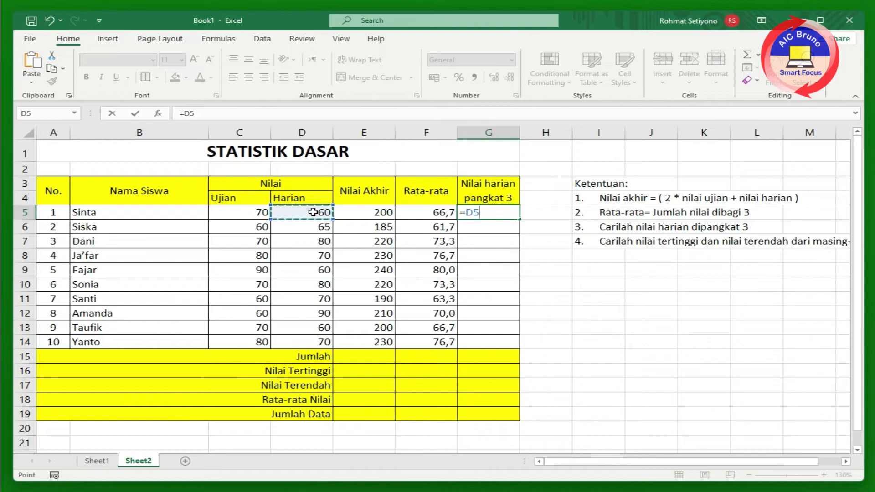
{"action": "type", "text": "^3"}
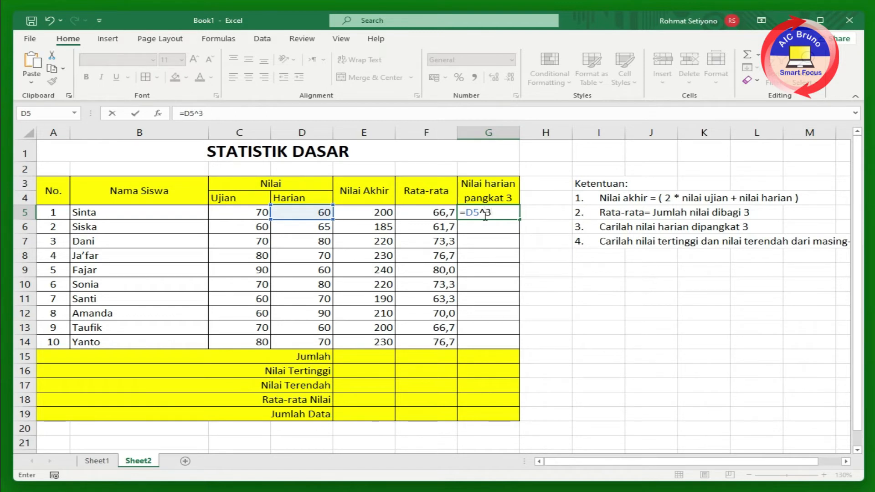
{"action": "key", "text": "ctrl+Return"}
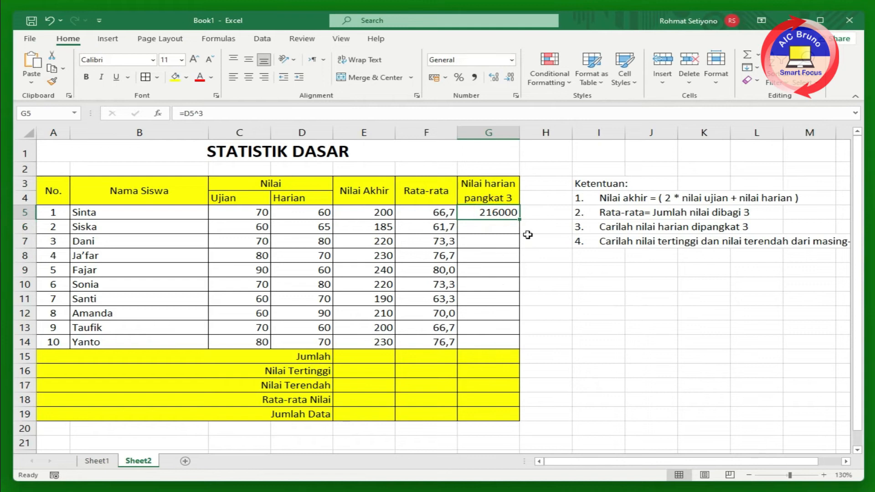
Step: Fill the Nilai harian pangkat 3 formula from G5 down to G14
{"action": "left_click_drag", "start_coordinate": [520, 220], "coordinate": [504, 342]}
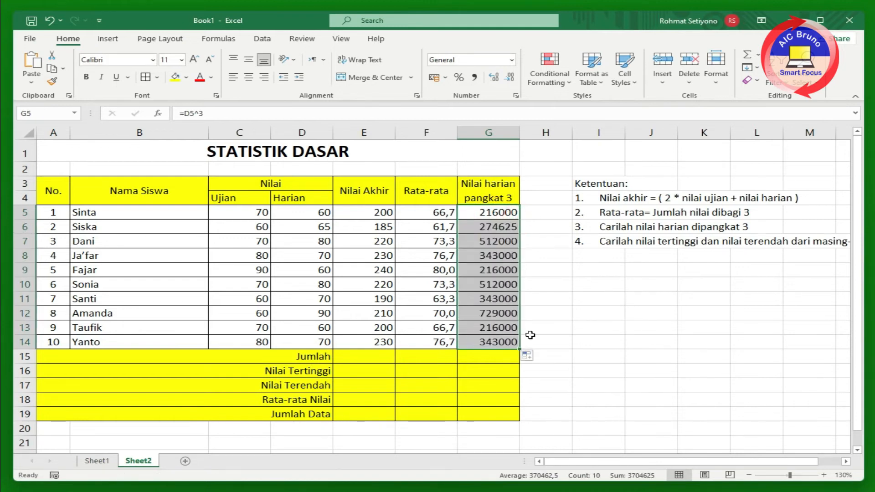
{"action": "left_click", "coordinate": [434, 256]}
{"action": "left_click", "coordinate": [416, 388]}
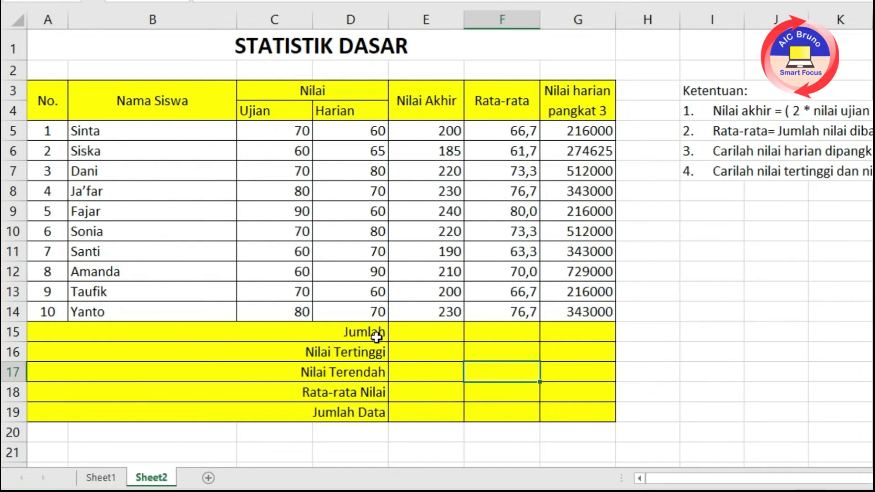
Step: Enter the formula =SUM(E5:E14) in E15 to total the Nilai Akhir column in the Jumlah row
{"action": "left_click", "coordinate": [423, 334]}
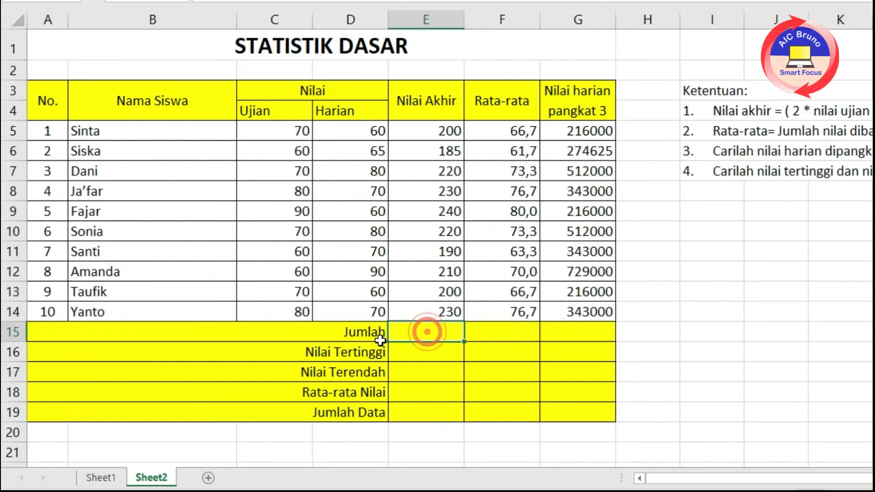
{"action": "left_click_drag", "start_coordinate": [427, 131], "coordinate": [430, 309]}
{"action": "left_click", "coordinate": [428, 334]}
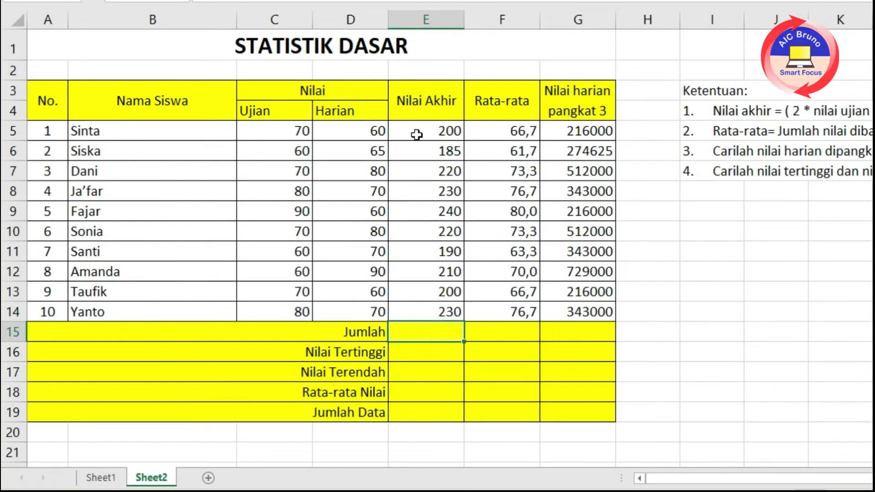
{"action": "left_click_drag", "start_coordinate": [417, 134], "coordinate": [430, 315]}
{"action": "left_click", "coordinate": [432, 334]}
{"action": "type", "text": "=sum"}
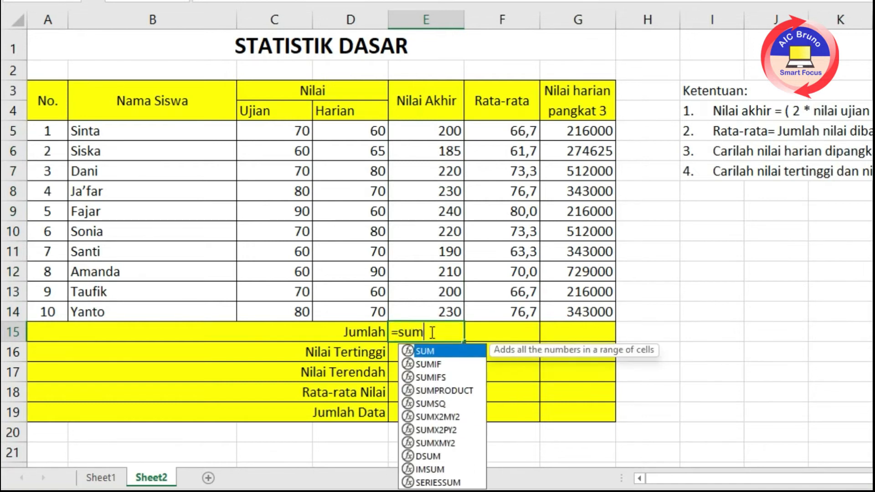
{"action": "type", "text": "("}
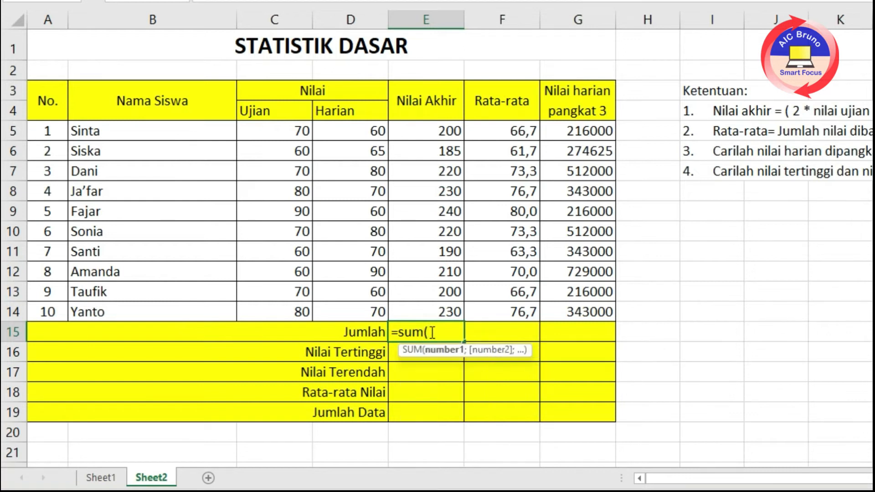
{"action": "left_click_drag", "start_coordinate": [423, 132], "coordinate": [424, 318]}
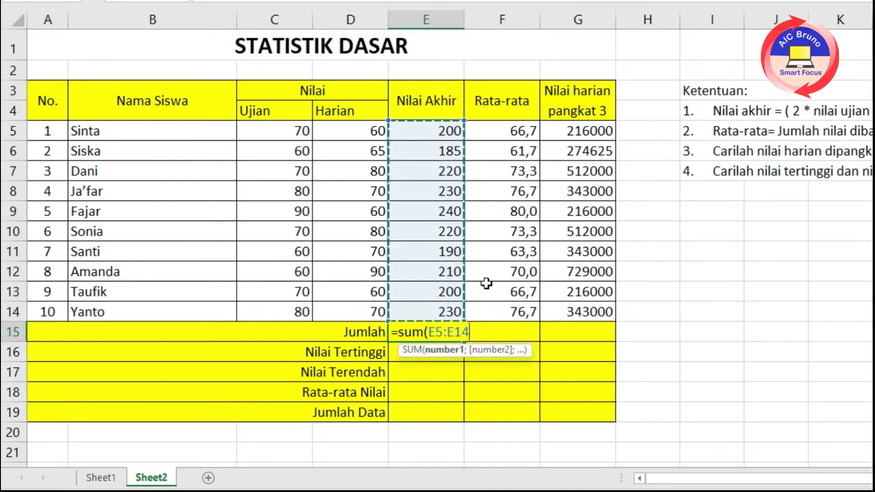
{"action": "type", "text": ")"}
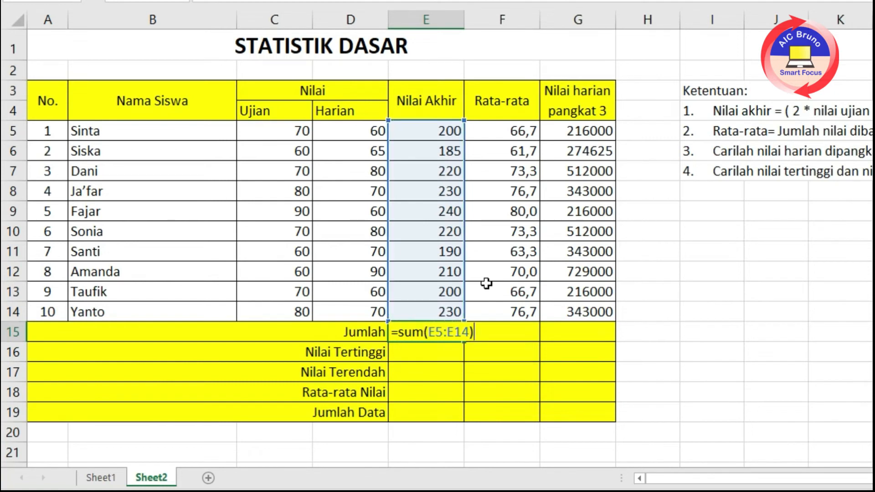
{"action": "key", "text": "Return"}
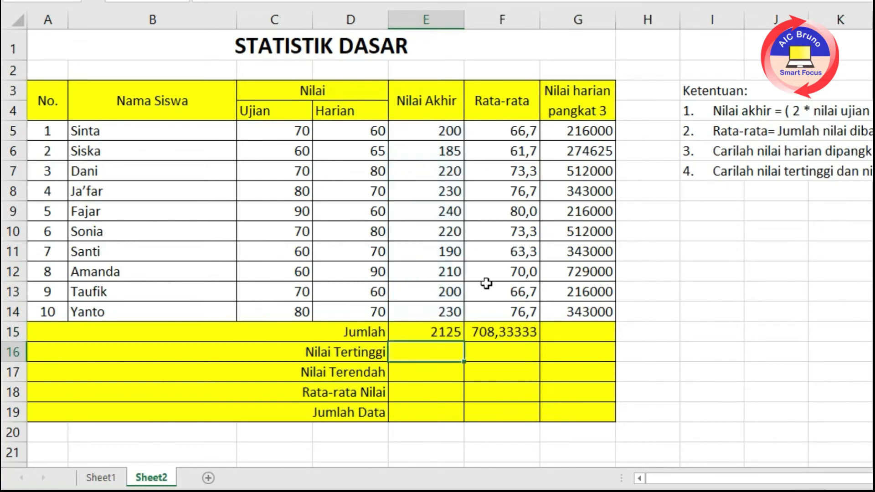
Step: Clear the Jumlah cell F15 under the Rata-rata column
{"action": "left_click", "coordinate": [506, 336]}
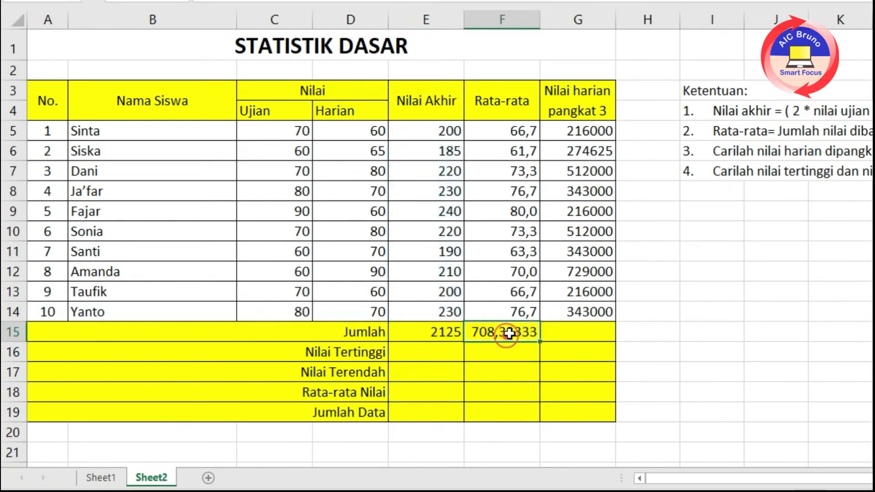
{"action": "key", "text": "Delete"}
{"action": "left_click", "coordinate": [550, 368]}
Step: Enter the formula =MAX(E5:E14) in E16 to find the highest Nilai Akhir for the Nilai Tertinggi row
{"action": "left_click", "coordinate": [435, 357]}
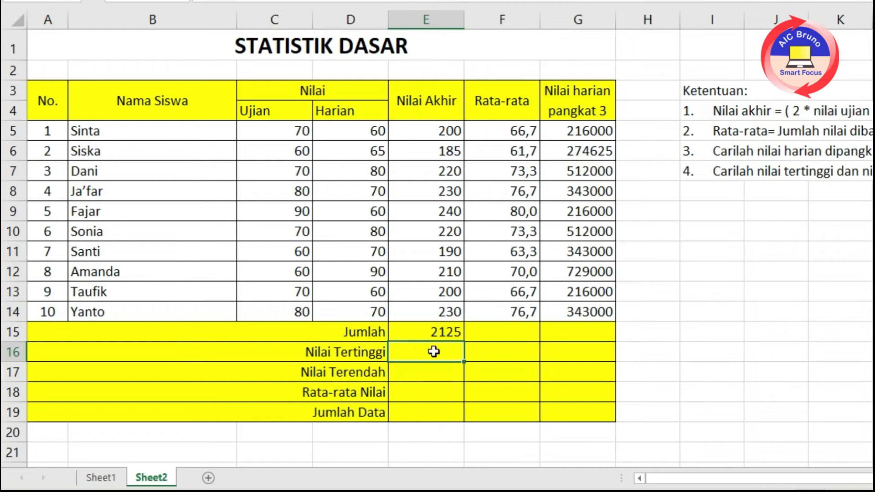
{"action": "type", "text": "=max"}
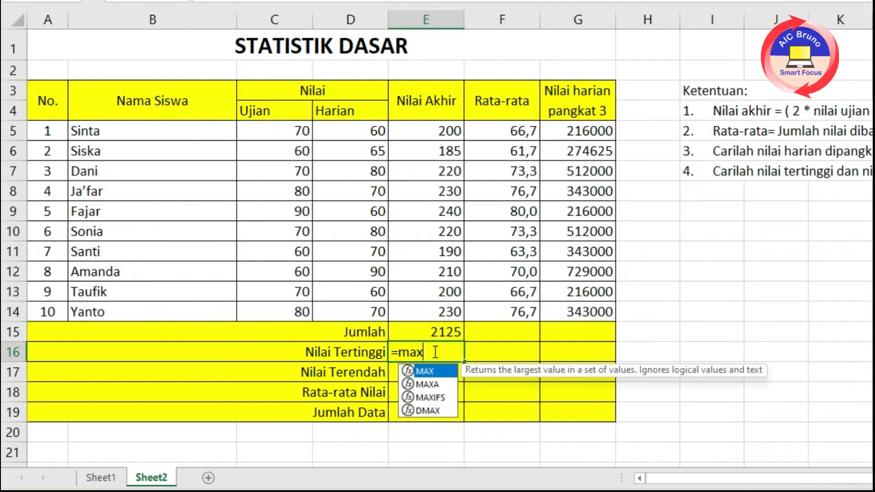
{"action": "type", "text": "("}
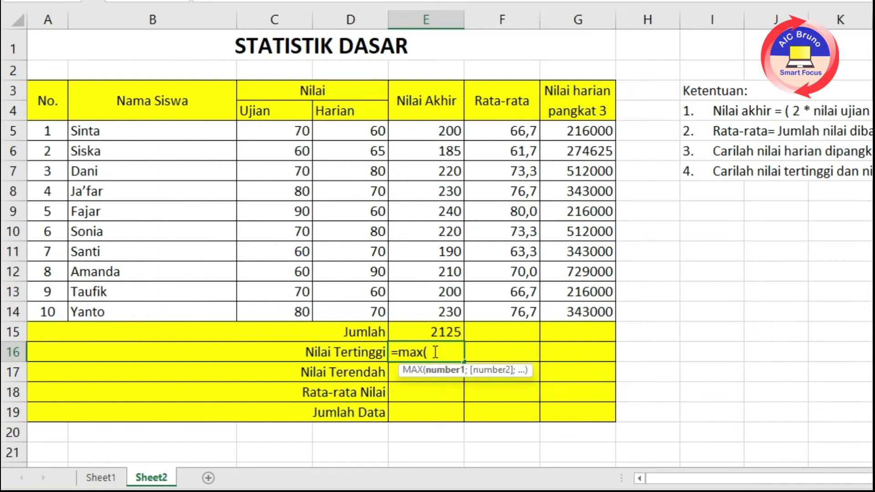
{"action": "left_click", "coordinate": [428, 132]}
{"action": "left_click_drag", "start_coordinate": [427, 145], "coordinate": [424, 314]}
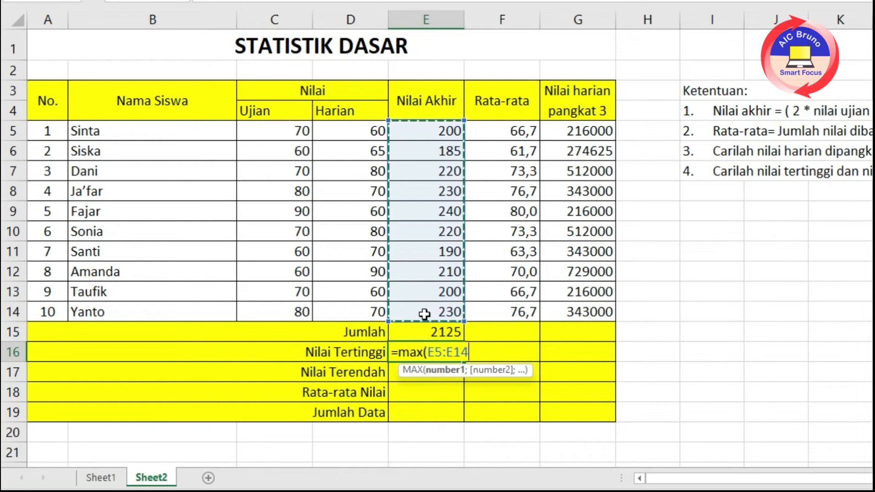
{"action": "key", "text": "Return"}
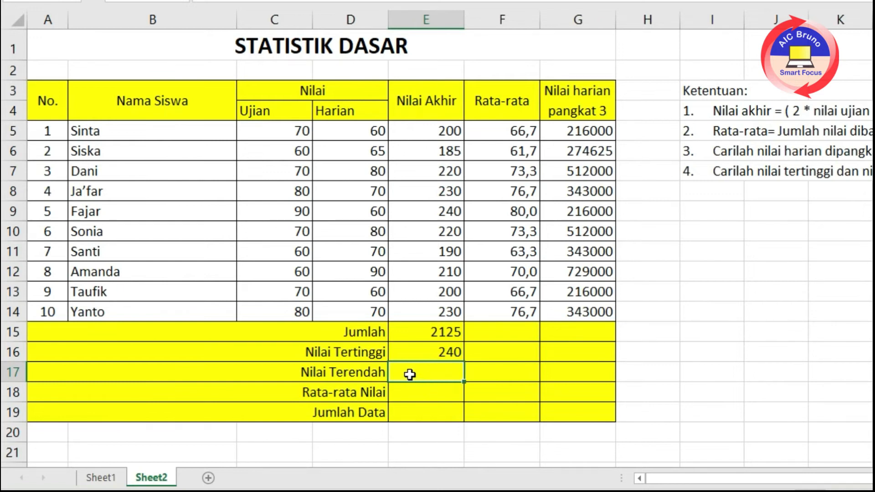
Step: Enter the formula =MIN(E5:E14) in E17 to find the lowest Nilai Akhir for the Nilai Terendah row
{"action": "type", "text": "=min"}
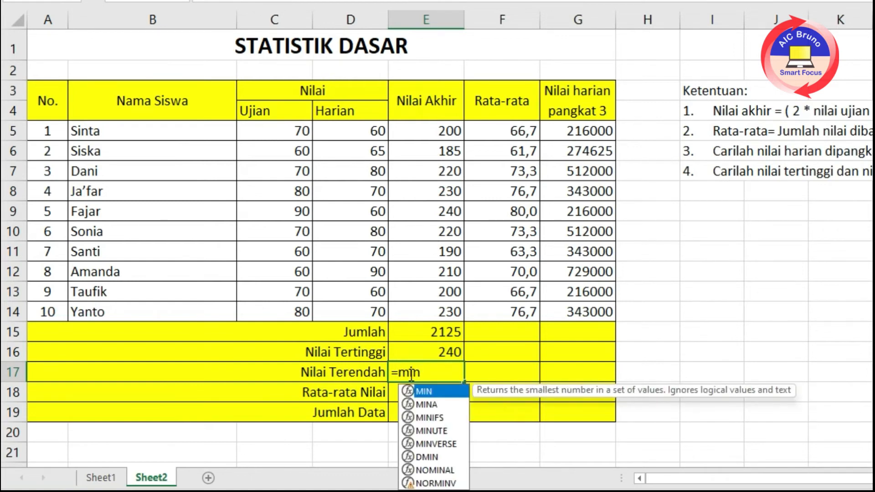
{"action": "type", "text": "("}
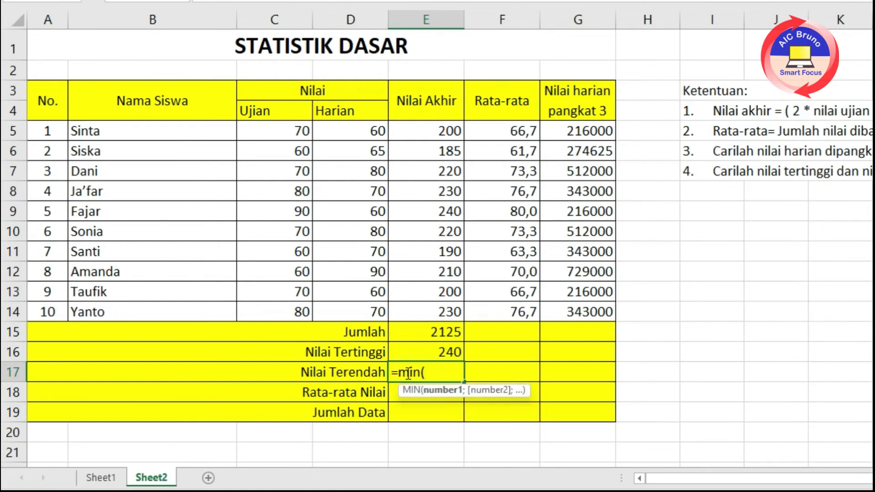
{"action": "left_click_drag", "start_coordinate": [444, 131], "coordinate": [445, 306]}
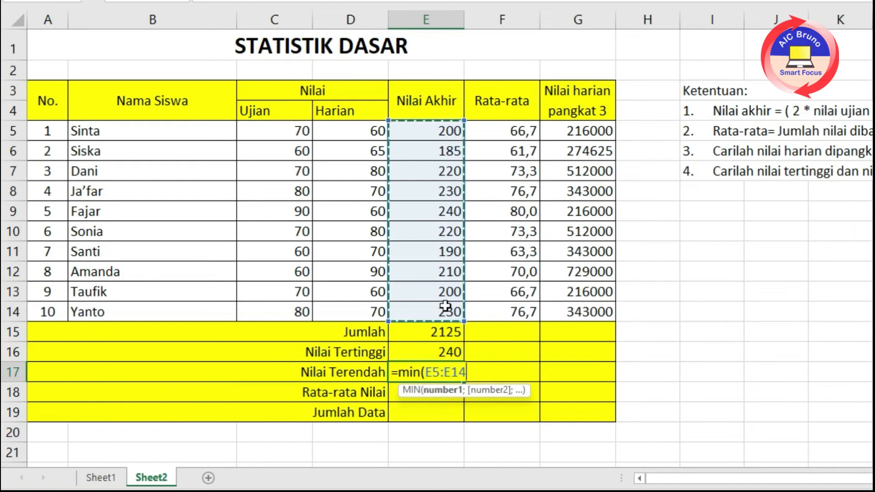
{"action": "key", "text": "Return"}
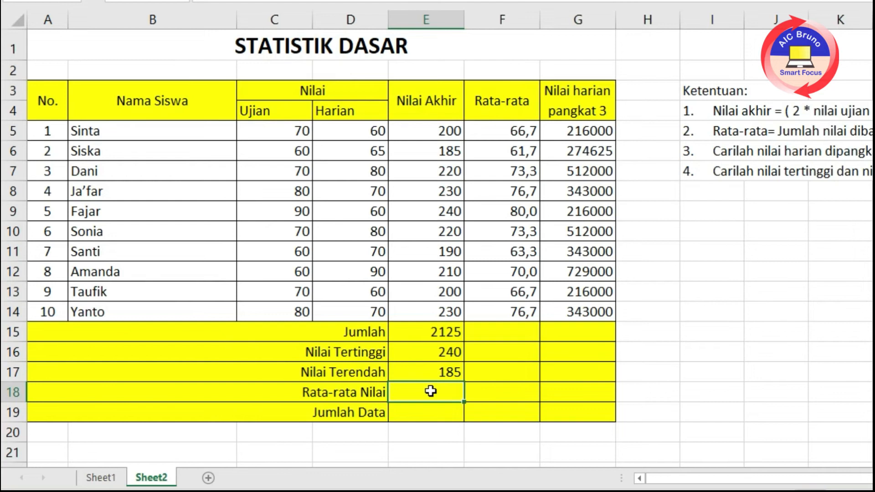
Step: Enter the formula =AVERAGE(E5:E14) in E18 to average the Nilai Akhir column in the Rata-rata Nilai row
{"action": "type", "text": "aver"}
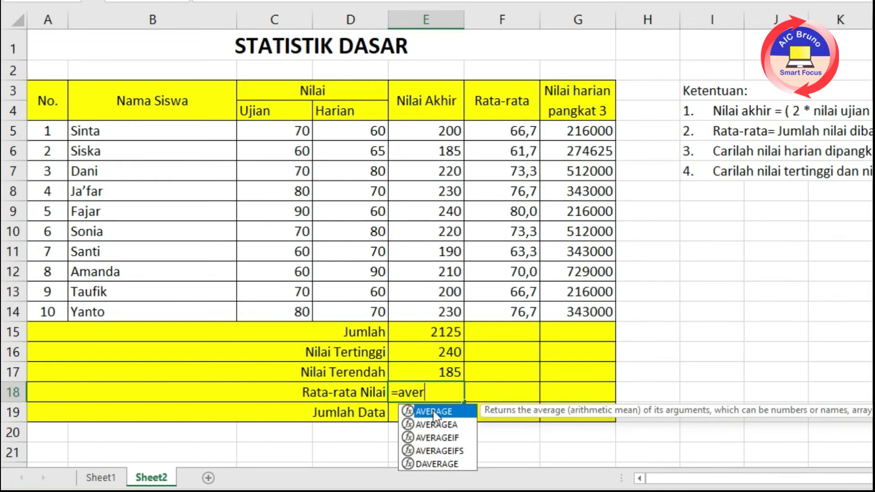
{"action": "double_click", "coordinate": [433, 412]}
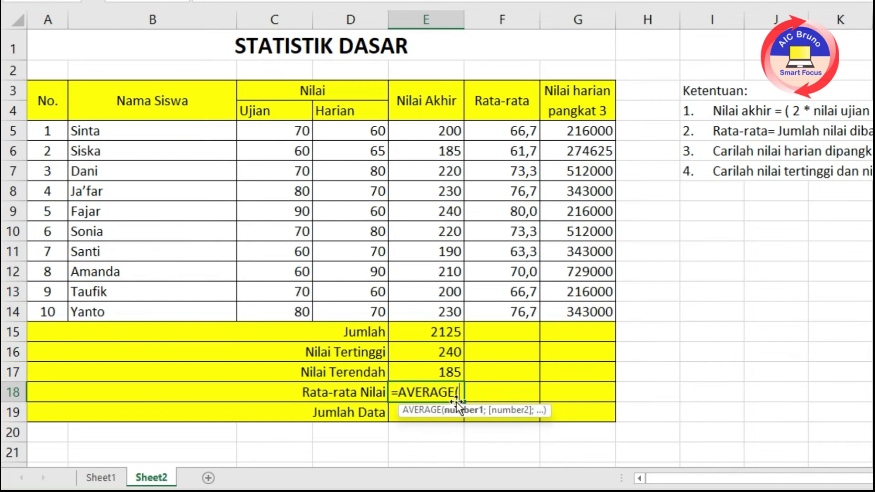
{"action": "left_click_drag", "start_coordinate": [431, 135], "coordinate": [434, 311]}
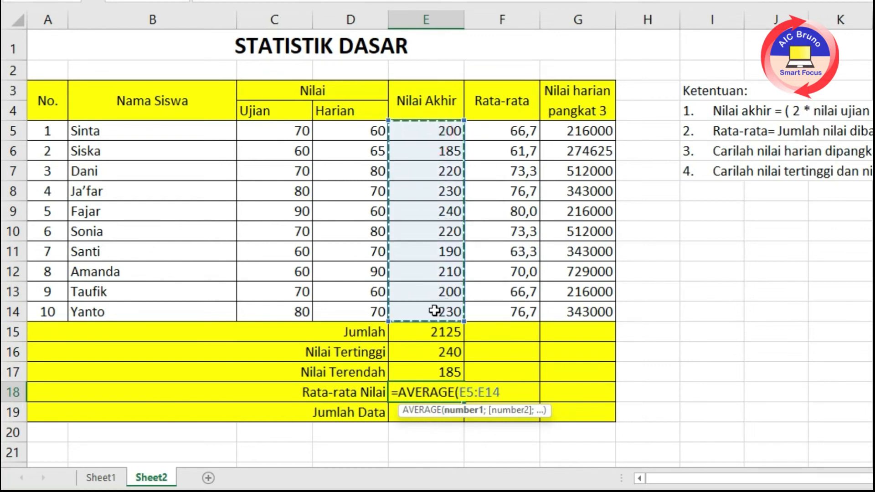
{"action": "type", "text": ")"}
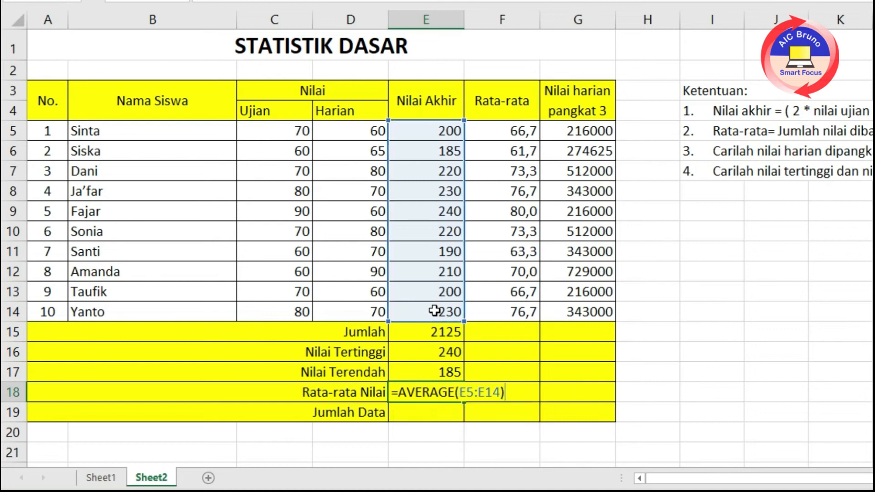
{"action": "key", "text": "Return"}
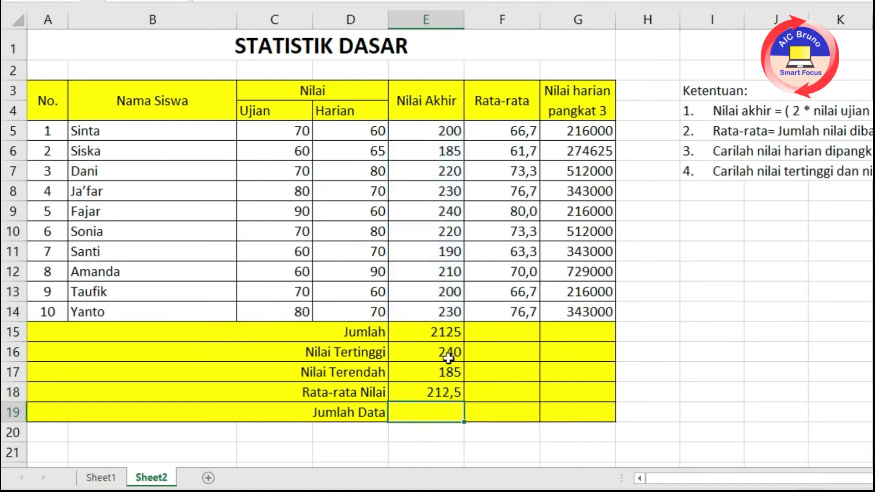
{"action": "left_click", "coordinate": [431, 393]}
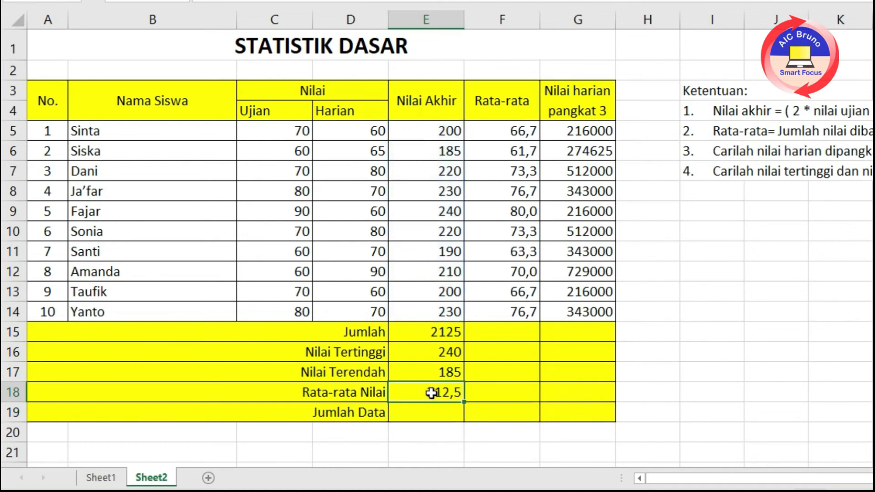
Step: Enter the formula =COUNT(E5:E14) in E19 to count the Nilai Akhir entries in the Jumlah Data row
{"action": "left_click", "coordinate": [432, 412]}
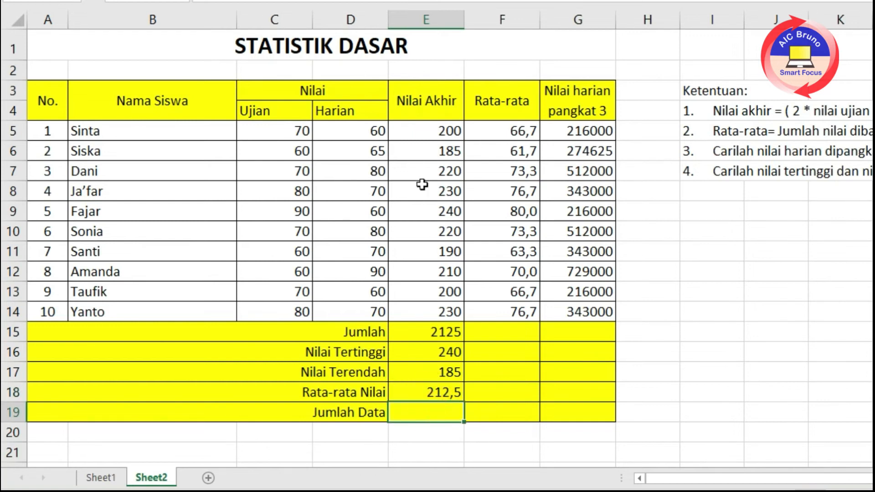
{"action": "left_click", "coordinate": [425, 135]}
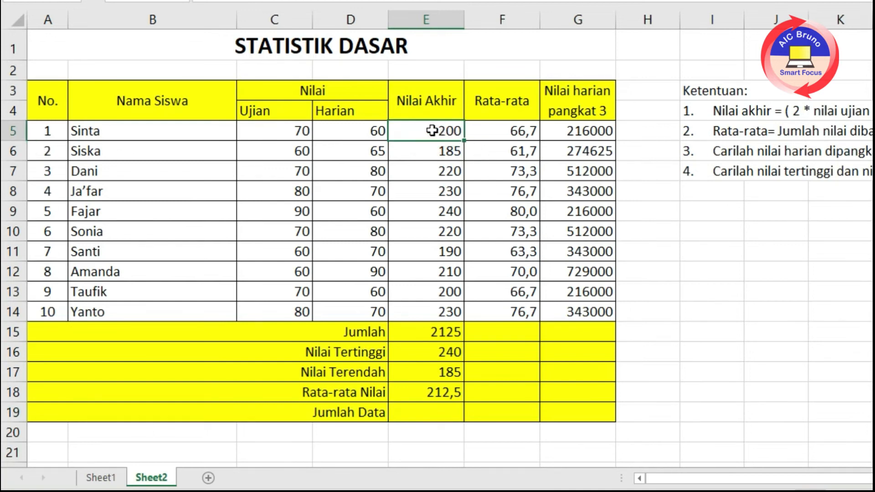
{"action": "left_click", "coordinate": [440, 153]}
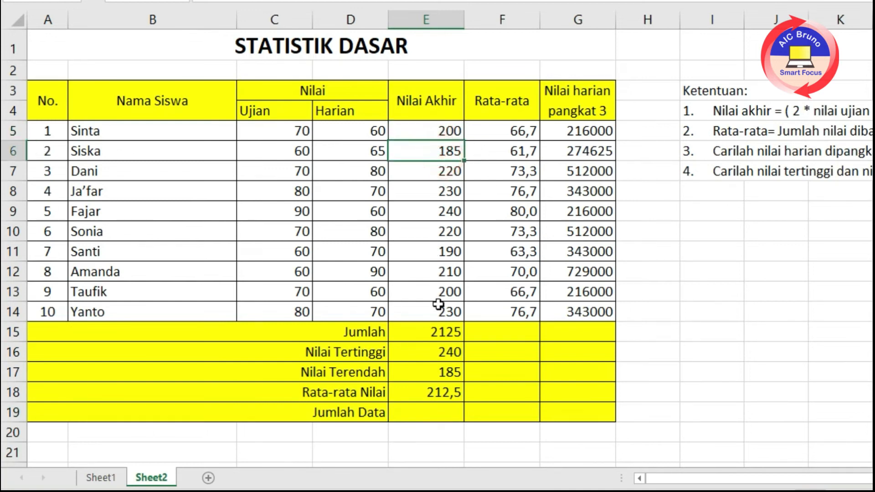
{"action": "left_click", "coordinate": [426, 418]}
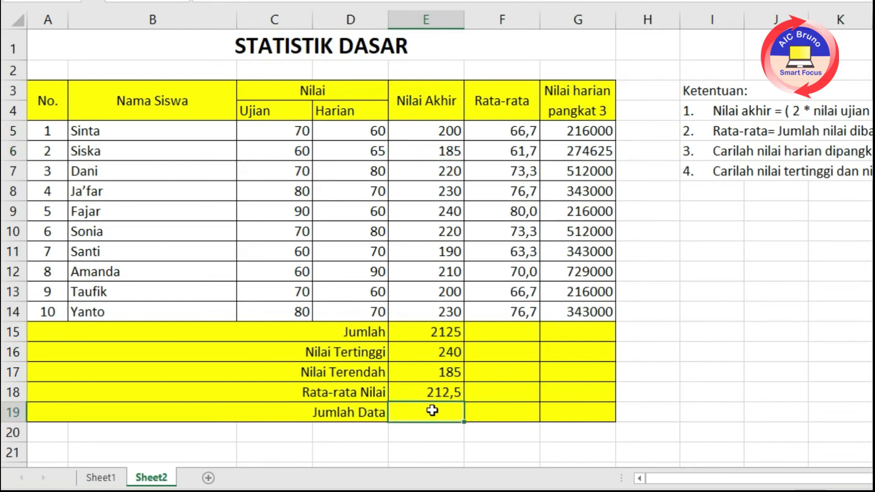
{"action": "type", "text": "=coun"}
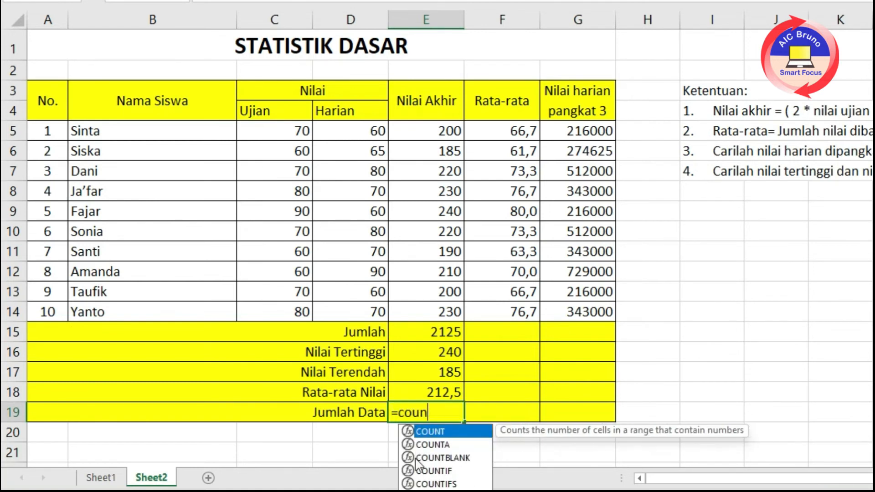
{"action": "double_click", "coordinate": [444, 431]}
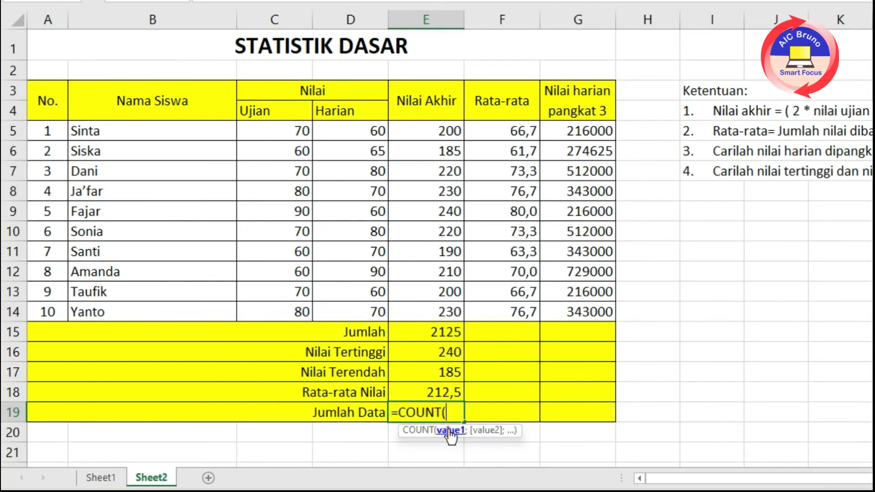
{"action": "left_click_drag", "start_coordinate": [411, 132], "coordinate": [437, 308]}
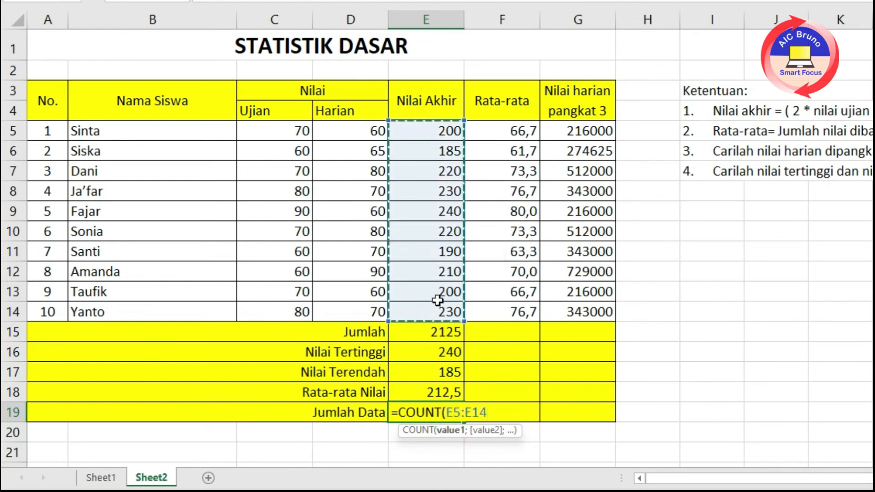
{"action": "type", "text": ")"}
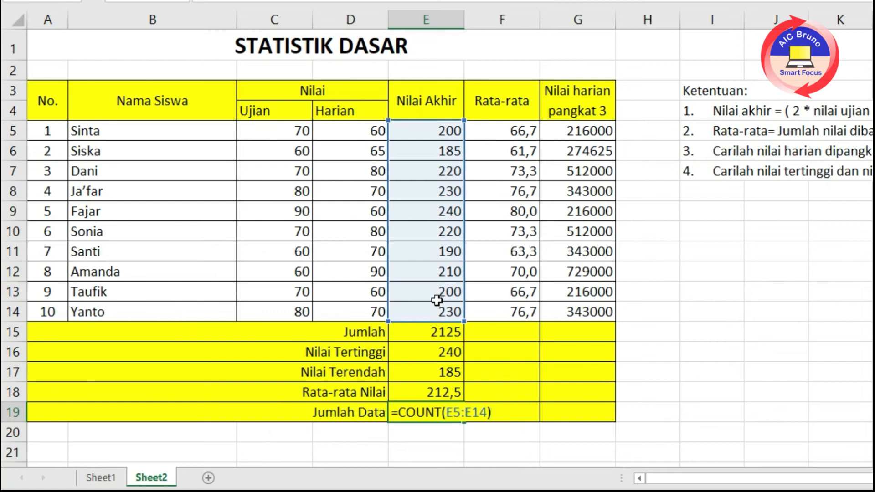
{"action": "key", "text": "Return"}
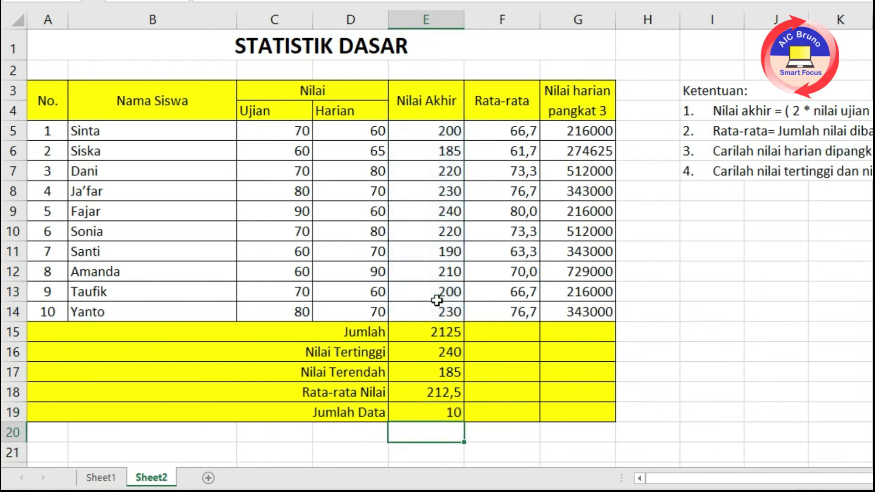
Step: Clear the fifth and sixth students' Nilai Akhir cells E9:E10 to test the summary formulas
{"action": "left_click", "coordinate": [449, 412]}
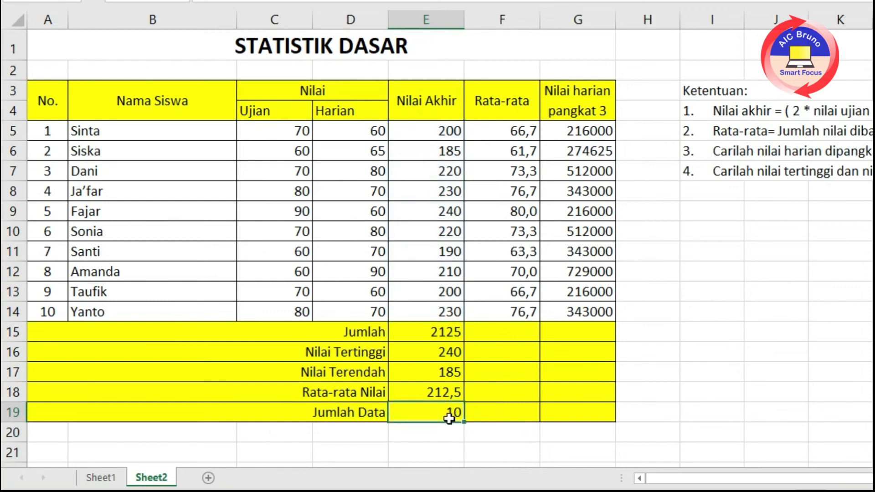
{"action": "left_click", "coordinate": [440, 142]}
{"action": "left_click", "coordinate": [441, 223]}
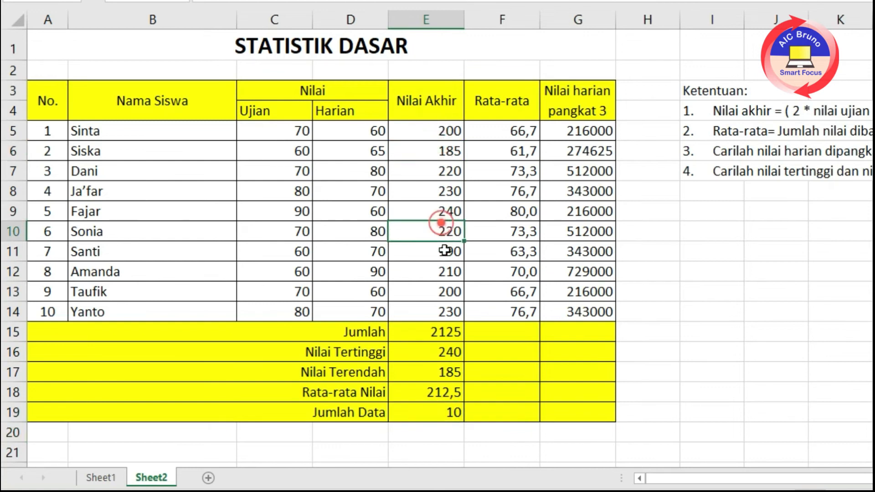
{"action": "left_click", "coordinate": [442, 292]}
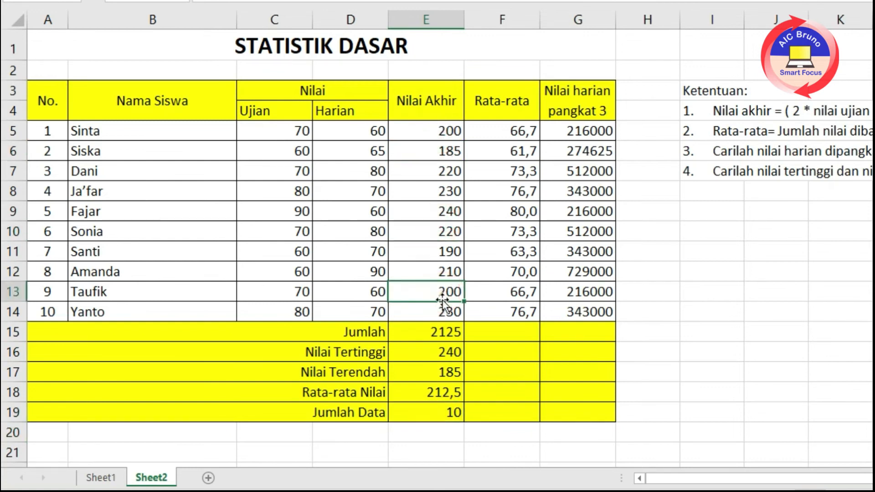
{"action": "left_click", "coordinate": [443, 214]}
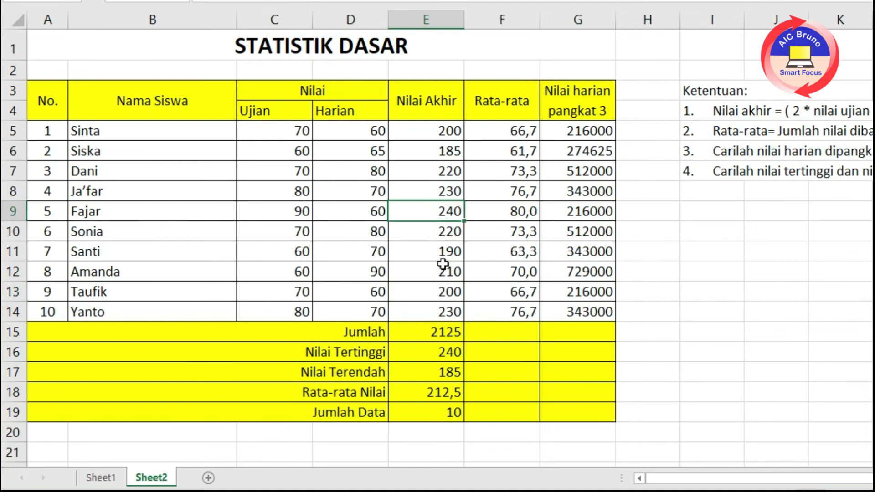
{"action": "left_click_drag", "start_coordinate": [435, 214], "coordinate": [433, 236]}
{"action": "key", "text": "Delete"}
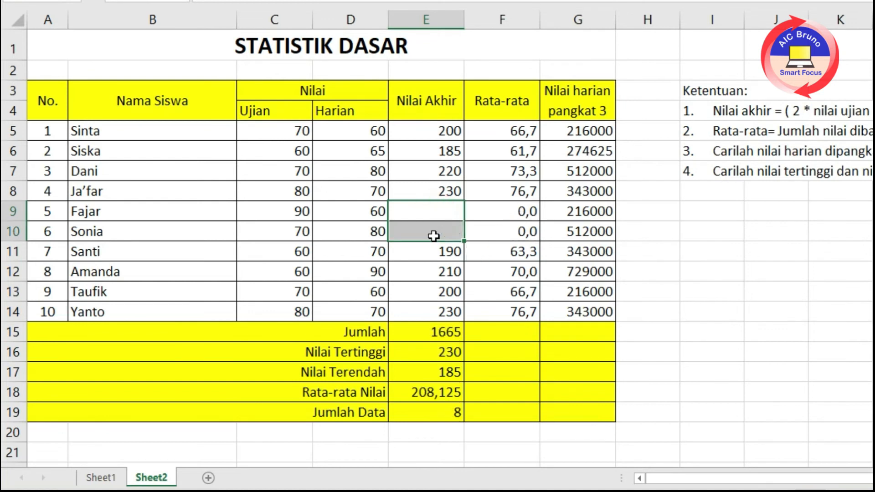
Step: Fill the Nilai Akhir formula from E8 down to E10 to restore the two cleared scores
{"action": "left_click", "coordinate": [479, 314]}
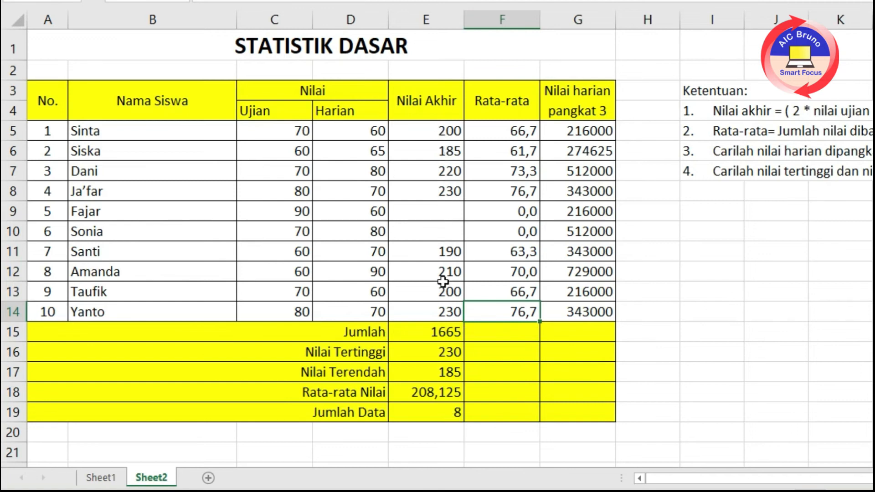
{"action": "left_click", "coordinate": [447, 194]}
{"action": "left_click_drag", "start_coordinate": [462, 201], "coordinate": [464, 251]}
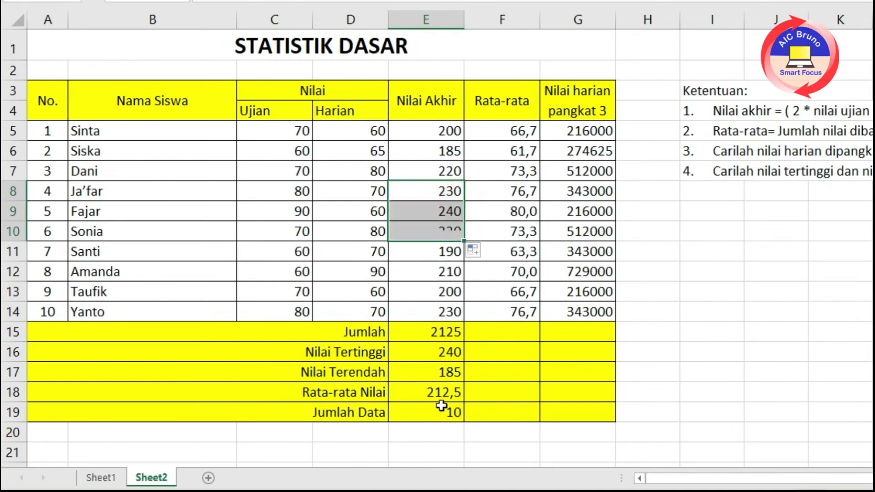
{"action": "left_click", "coordinate": [490, 250]}
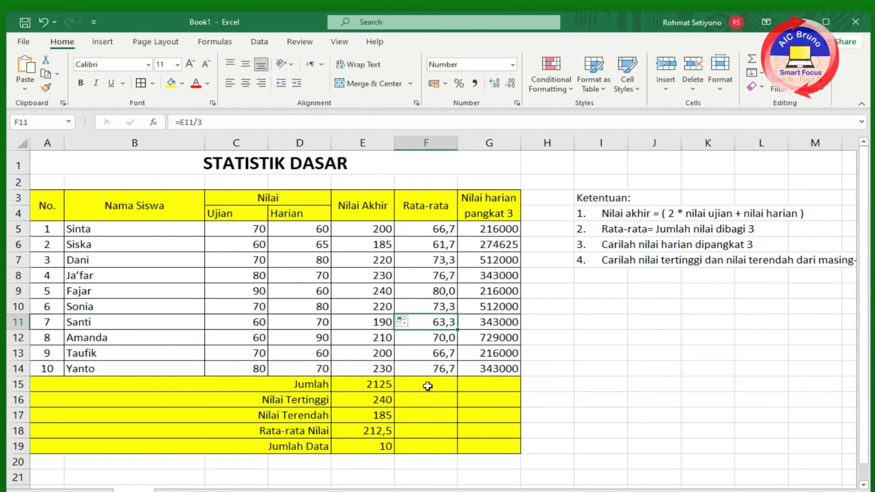
Step: Clear the five summary formulas in E15:E19 under the Nilai Akhir column
{"action": "left_click", "coordinate": [217, 43]}
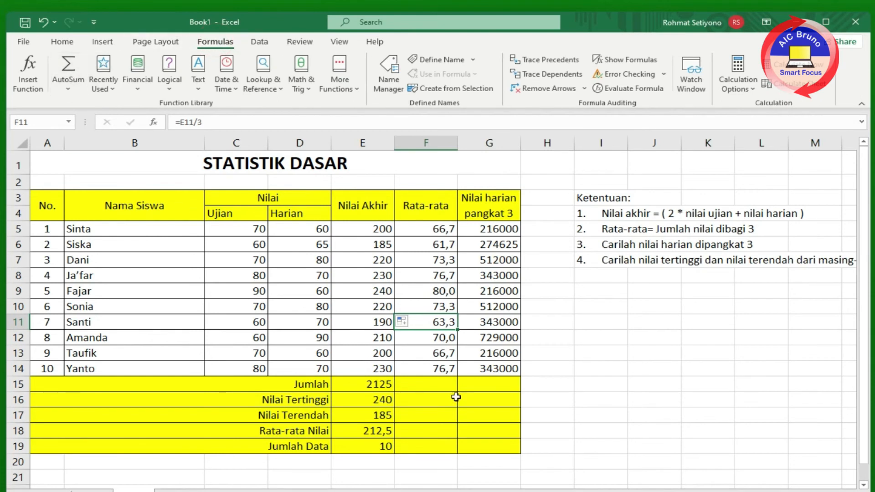
{"action": "left_click_drag", "start_coordinate": [376, 384], "coordinate": [384, 452]}
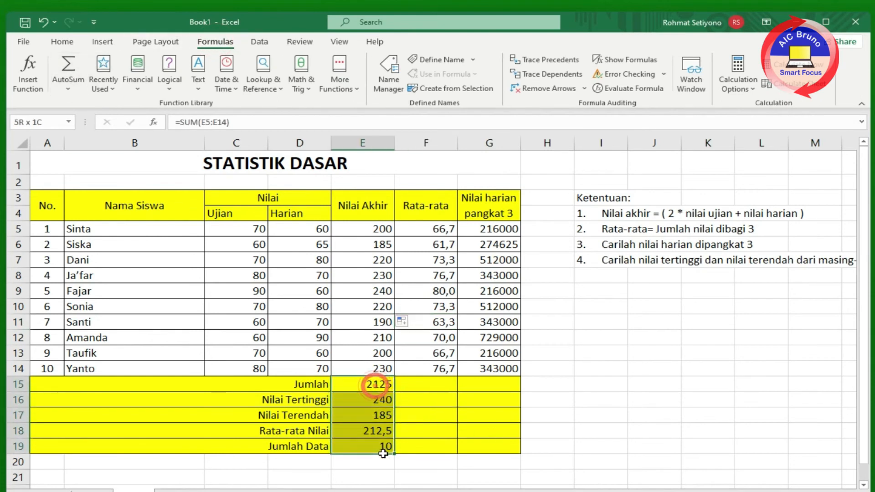
{"action": "key", "text": "Delete"}
{"action": "left_click", "coordinate": [451, 416]}
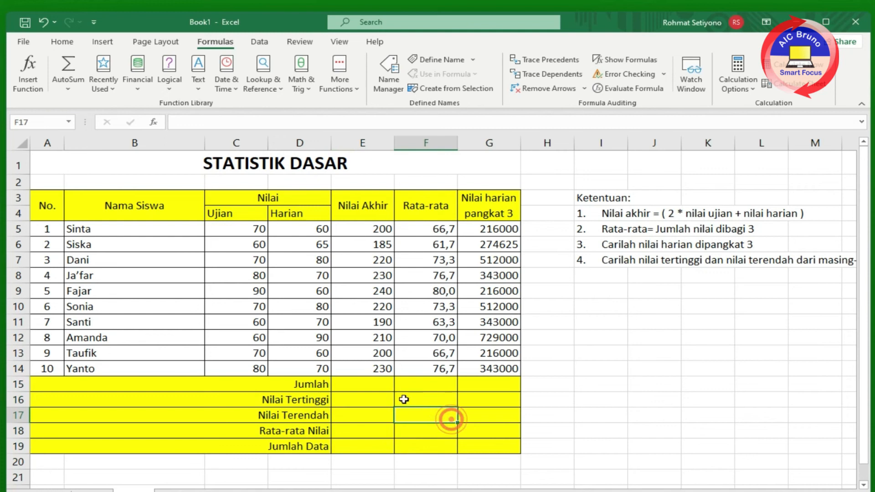
Step: Total the Nilai Akhir scores in the Jumlah row by inserting the built-in Sum function over E5:E14 in E15
{"action": "left_click", "coordinate": [364, 386]}
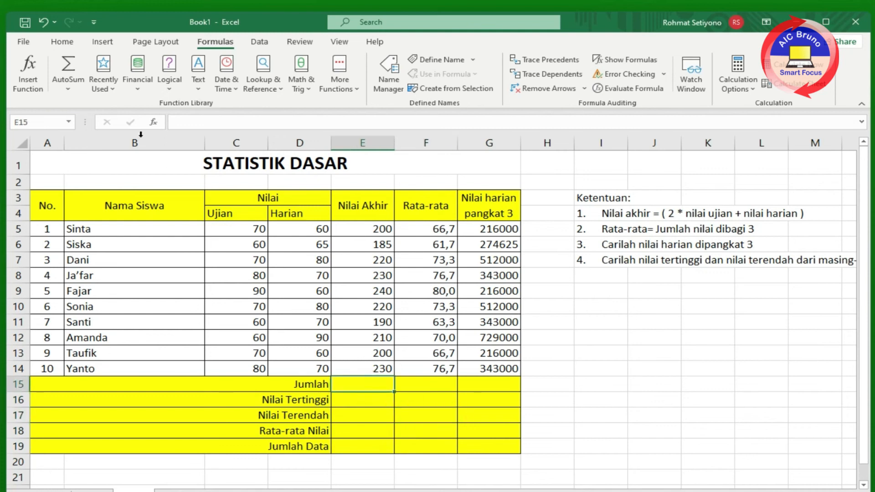
{"action": "left_click", "coordinate": [67, 89]}
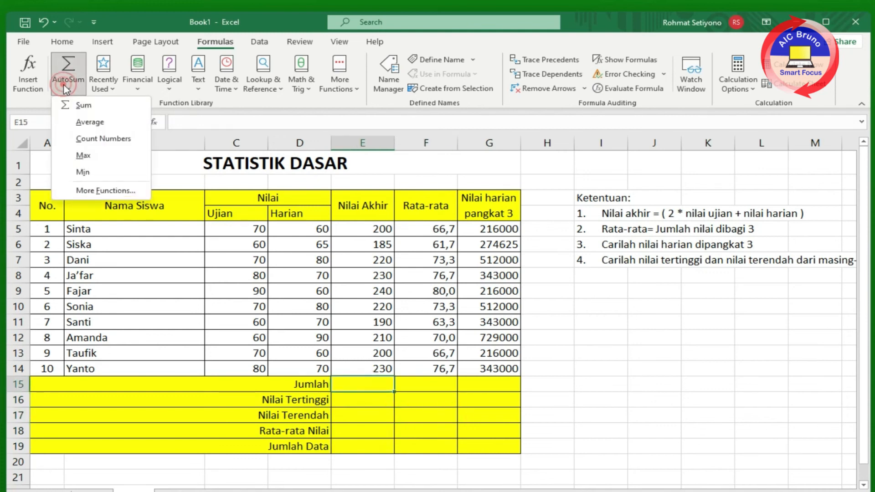
{"action": "left_click", "coordinate": [83, 106]}
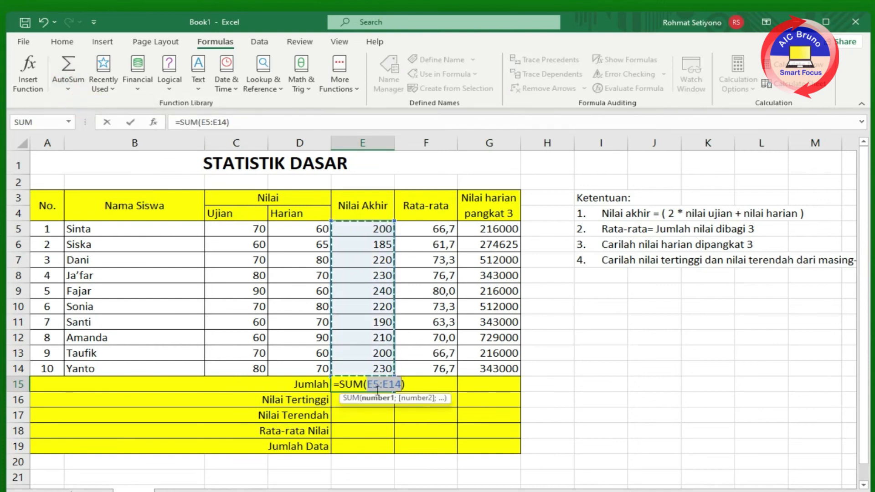
{"action": "key", "text": "Return"}
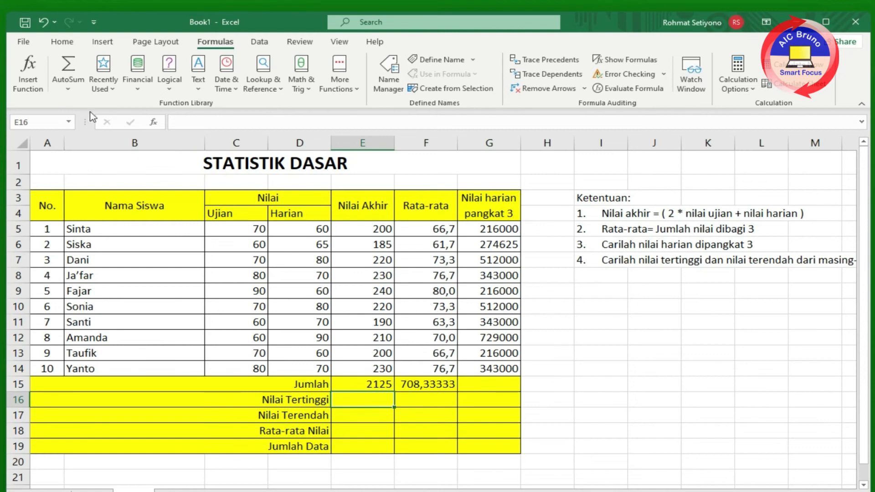
Step: Insert the built-in Max function in E16 for Nilai Tertinggi, with its range corrected to E5:E14
{"action": "left_click", "coordinate": [67, 88]}
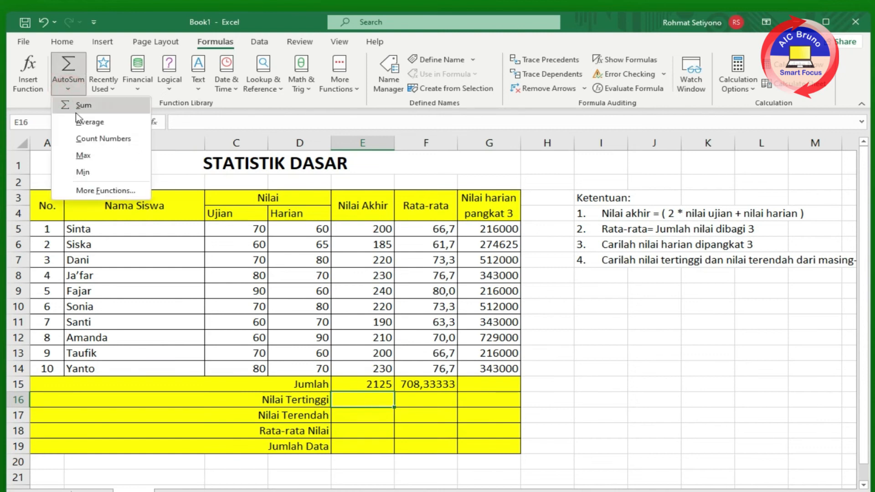
{"action": "left_click", "coordinate": [84, 156]}
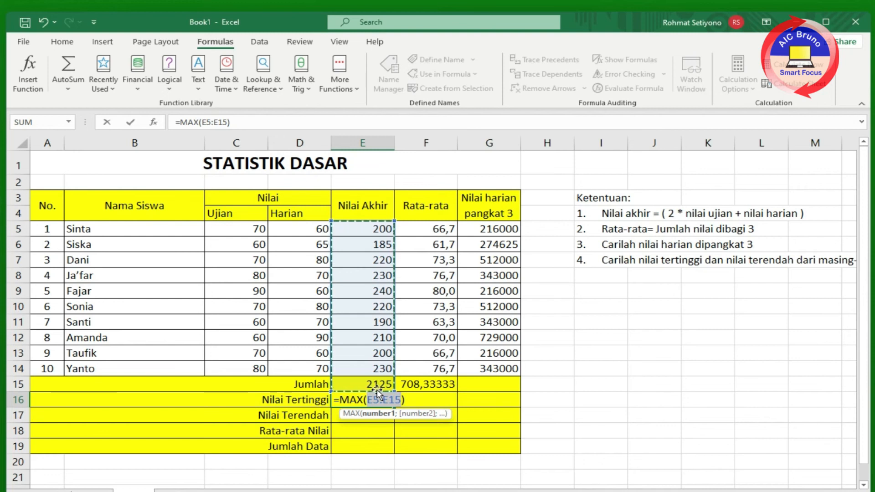
{"action": "left_click_drag", "start_coordinate": [366, 226], "coordinate": [371, 365]}
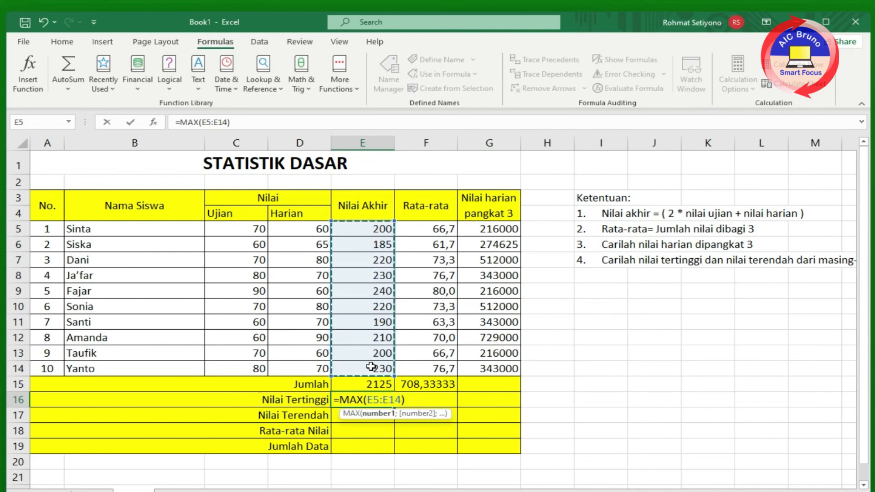
{"action": "key", "text": "Return"}
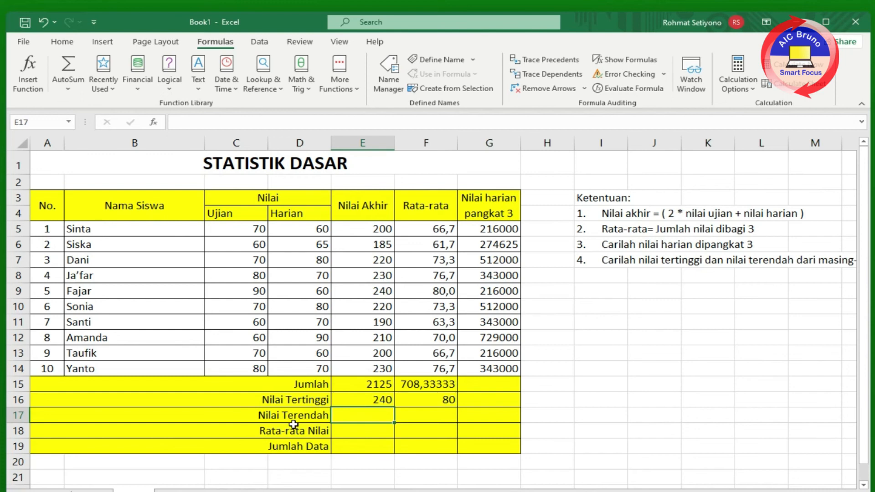
Step: Insert the built-in Min function in E17 for Nilai Terendah, limiting its range to E5:E14
{"action": "left_click", "coordinate": [69, 82]}
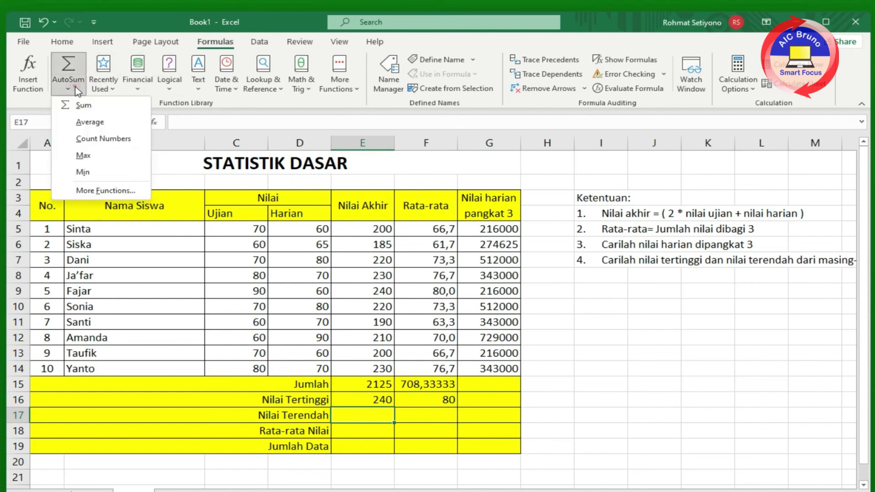
{"action": "left_click", "coordinate": [83, 172]}
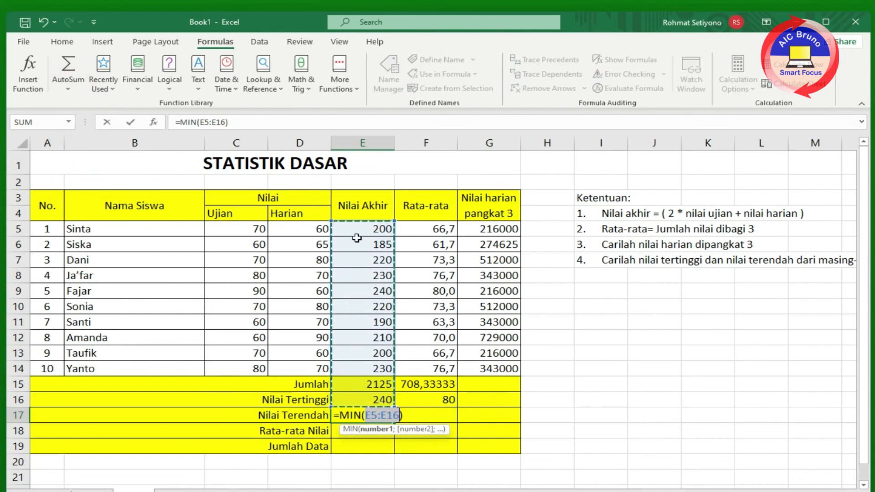
{"action": "left_click_drag", "start_coordinate": [353, 229], "coordinate": [362, 367]}
{"action": "key", "text": "Return"}
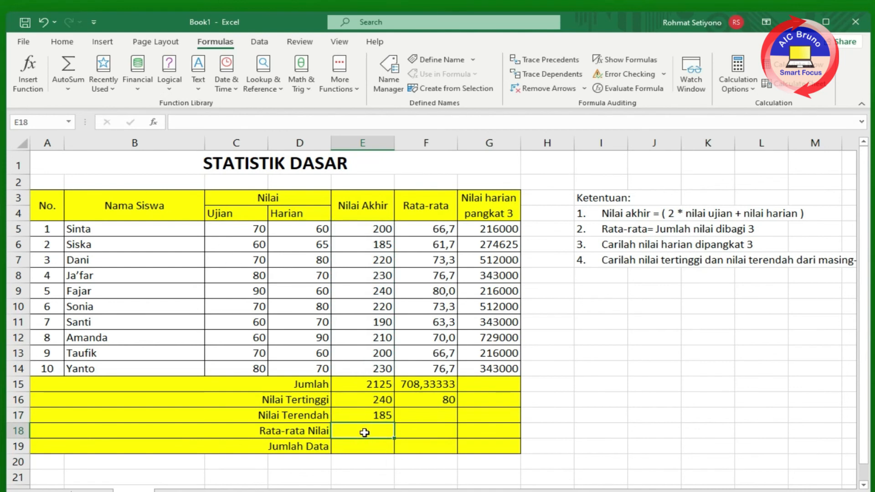
Step: Insert the built-in Average function in E18 for Rata-rata Nilai, using only the scores in E5:E14
{"action": "left_click", "coordinate": [67, 86]}
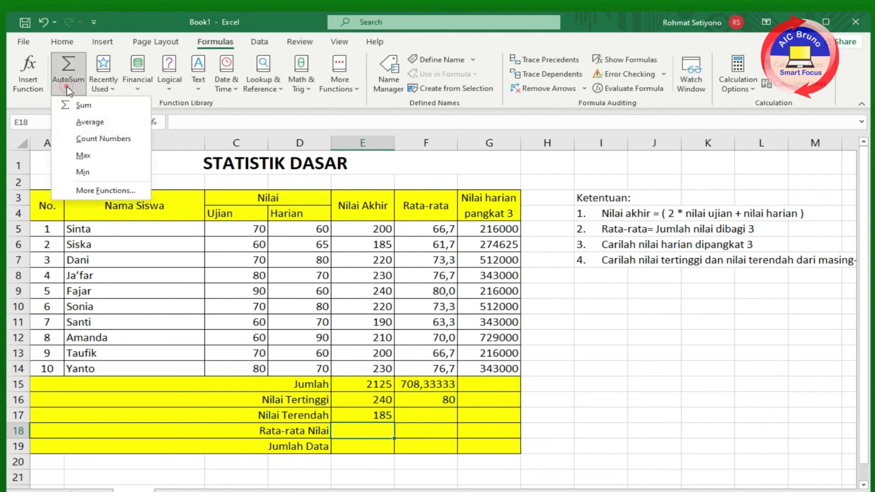
{"action": "left_click", "coordinate": [90, 122]}
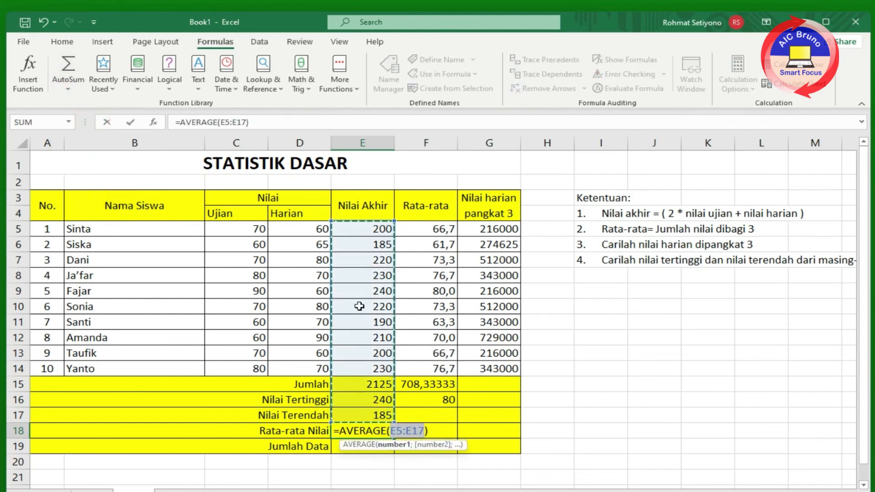
{"action": "left_click", "coordinate": [351, 231]}
{"action": "left_click_drag", "start_coordinate": [351, 308], "coordinate": [356, 368]}
{"action": "key", "text": "Return"}
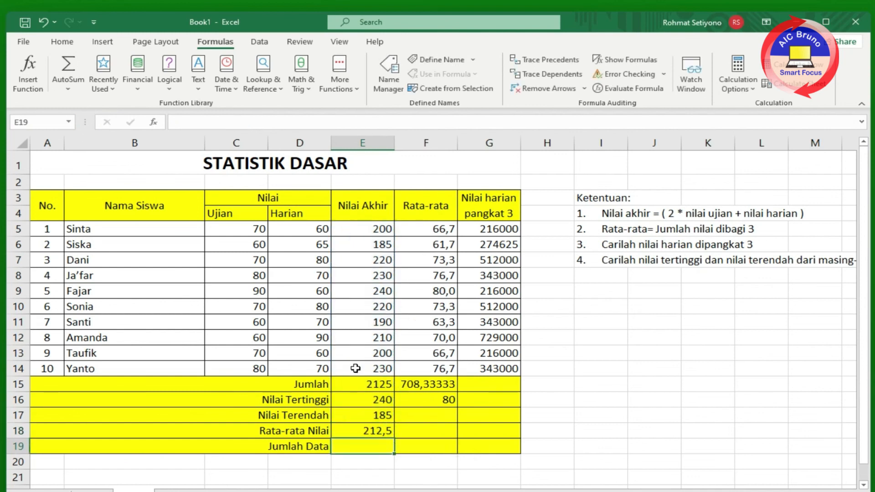
Step: Insert the built-in Count Numbers function in E19 for Jumlah Data, counting only the range E5:E14
{"action": "left_click", "coordinate": [68, 88]}
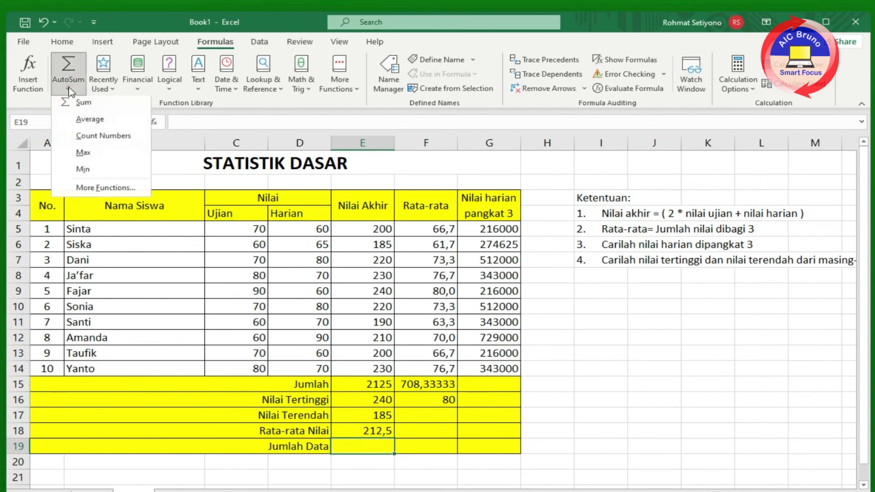
{"action": "left_click", "coordinate": [95, 139]}
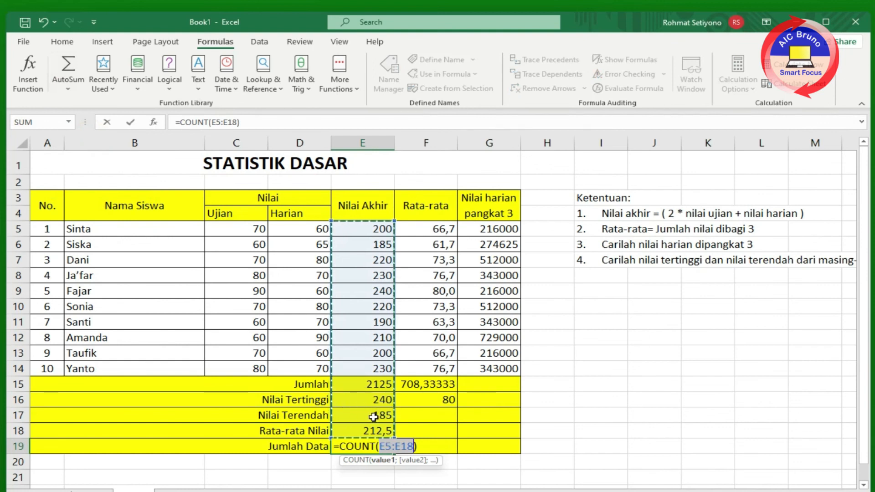
{"action": "left_click_drag", "start_coordinate": [364, 228], "coordinate": [369, 368]}
{"action": "key", "text": "Return"}
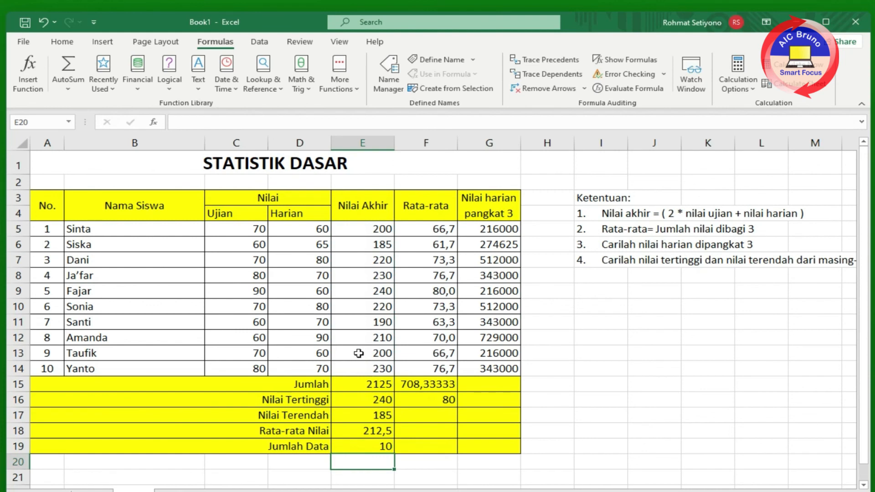
Step: Clear the summary cells F15:F17 in the Rata-rata column
{"action": "left_click_drag", "start_coordinate": [422, 387], "coordinate": [425, 416]}
{"action": "key", "text": "Delete"}
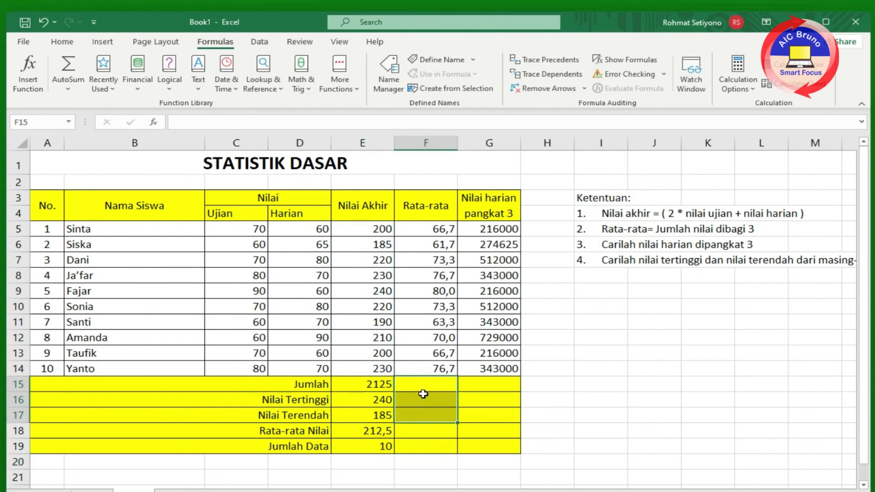
{"action": "left_click", "coordinate": [430, 384]}
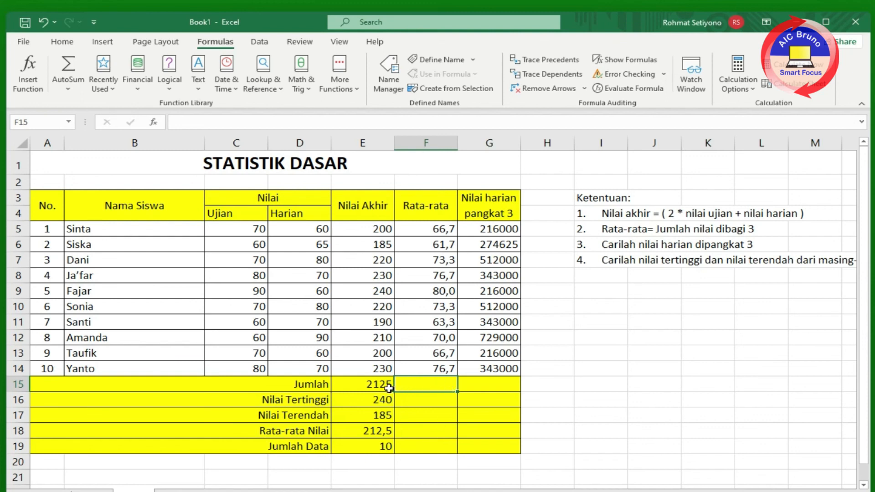
Step: Fill the five Nilai Akhir summary formulas in E15:E19 across to columns F and G
{"action": "left_click_drag", "start_coordinate": [371, 385], "coordinate": [371, 442]}
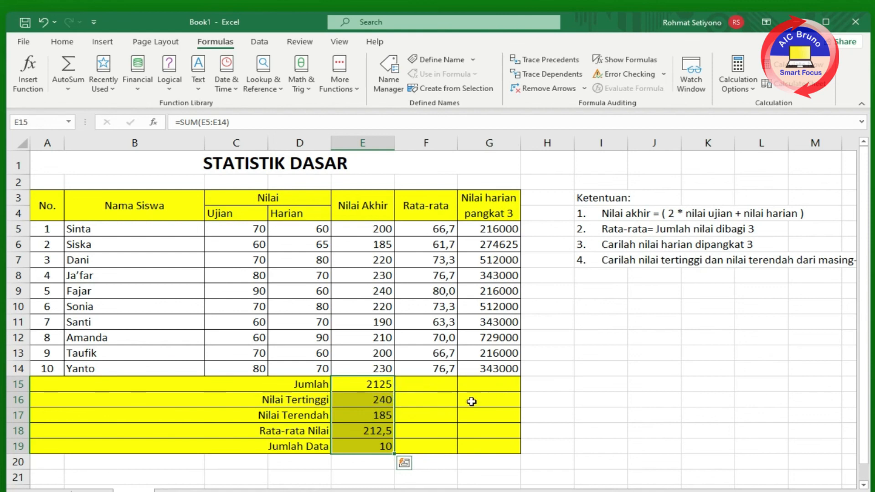
{"action": "left_click", "coordinate": [424, 384]}
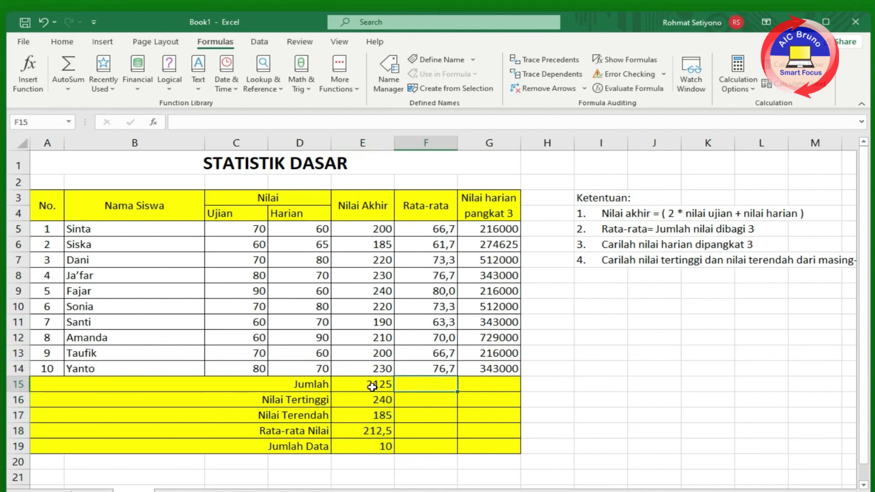
{"action": "left_click", "coordinate": [366, 384]}
{"action": "left_click", "coordinate": [449, 384]}
{"action": "left_click_drag", "start_coordinate": [378, 385], "coordinate": [389, 457]}
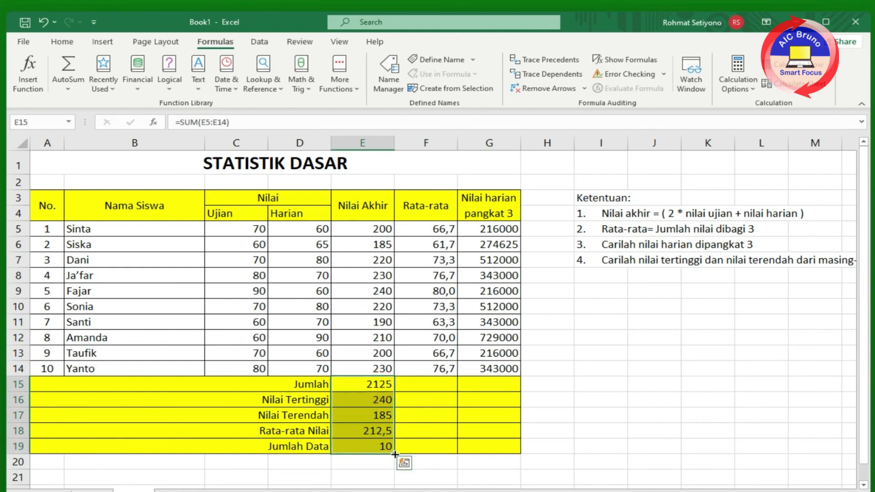
{"action": "left_click_drag", "start_coordinate": [394, 454], "coordinate": [504, 446]}
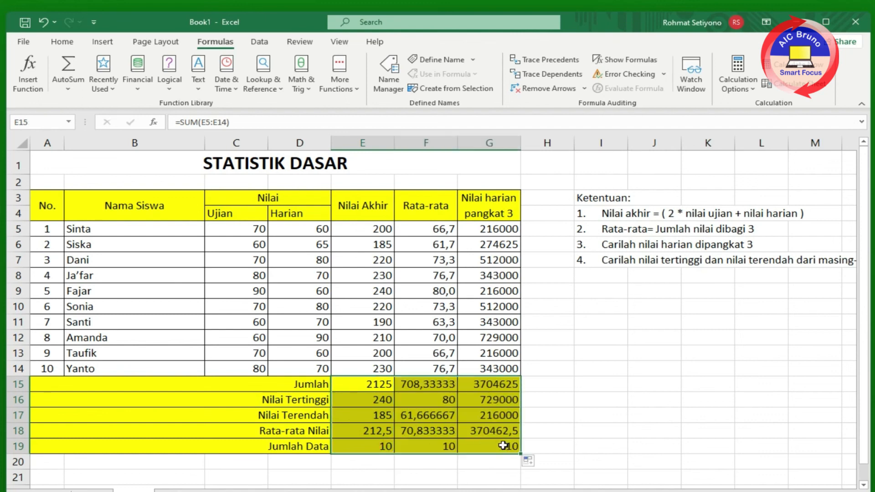
Step: Reduce the Rata-rata summary values in F15:F19 to one decimal place
{"action": "left_click", "coordinate": [448, 385]}
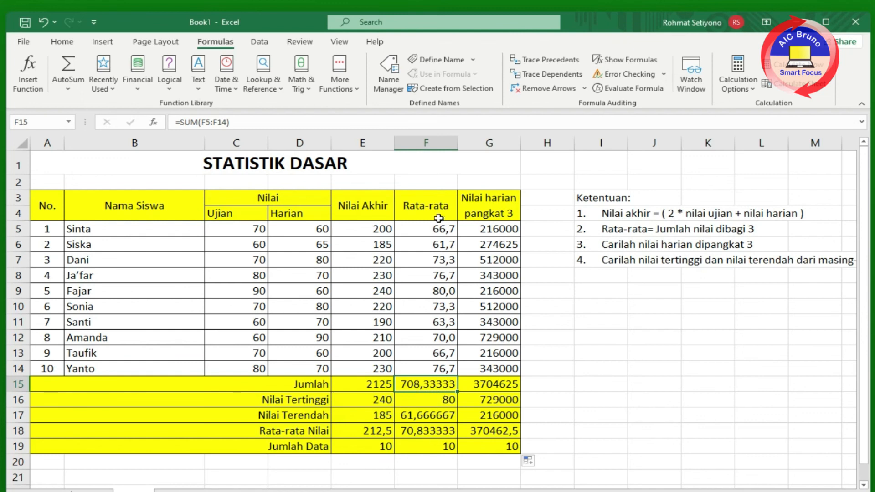
{"action": "left_click_drag", "start_coordinate": [425, 384], "coordinate": [425, 443]}
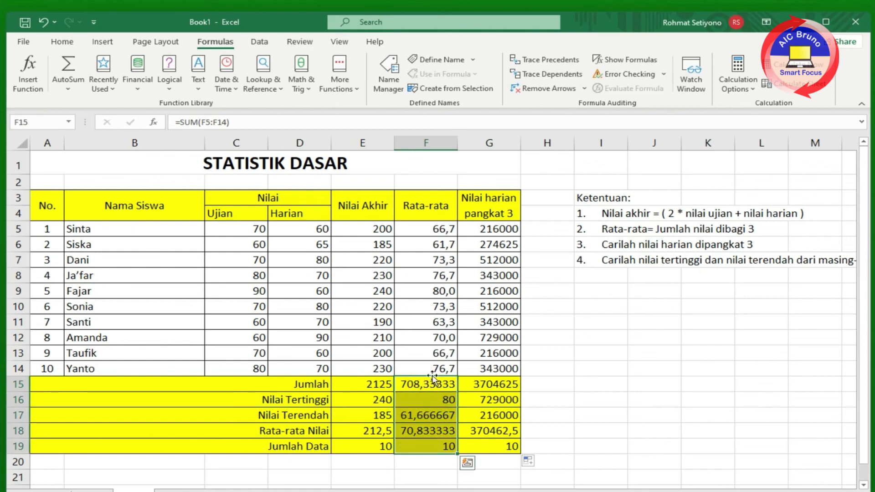
{"action": "left_click", "coordinate": [55, 41]}
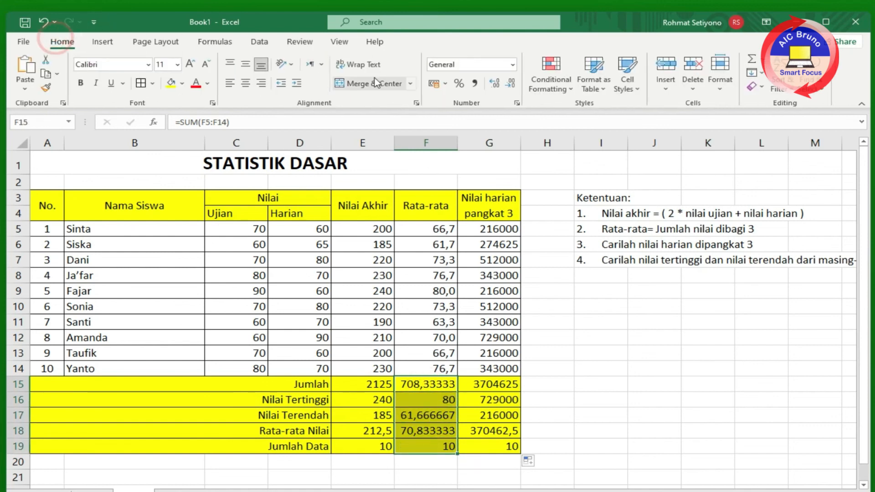
{"action": "left_click", "coordinate": [509, 85]}
{"action": "left_click", "coordinate": [508, 84]}
{"action": "left_click", "coordinate": [509, 85]}
{"action": "left_click", "coordinate": [509, 84]}
{"action": "left_click", "coordinate": [509, 84]}
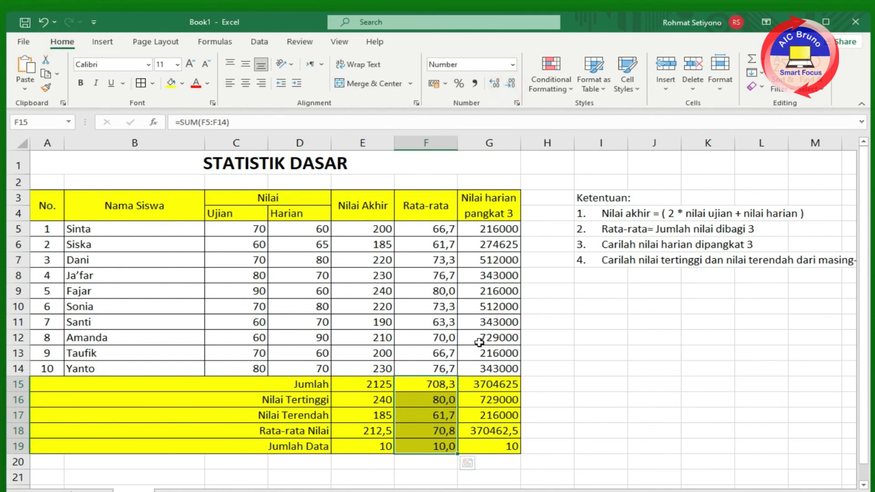
Step: Increase the displayed precision of the Rata-rata summary cells F15:F19 to two decimal places
{"action": "left_click", "coordinate": [477, 340]}
{"action": "left_click", "coordinate": [434, 387]}
{"action": "left_click_drag", "start_coordinate": [434, 386], "coordinate": [434, 446]}
{"action": "left_click", "coordinate": [493, 83]}
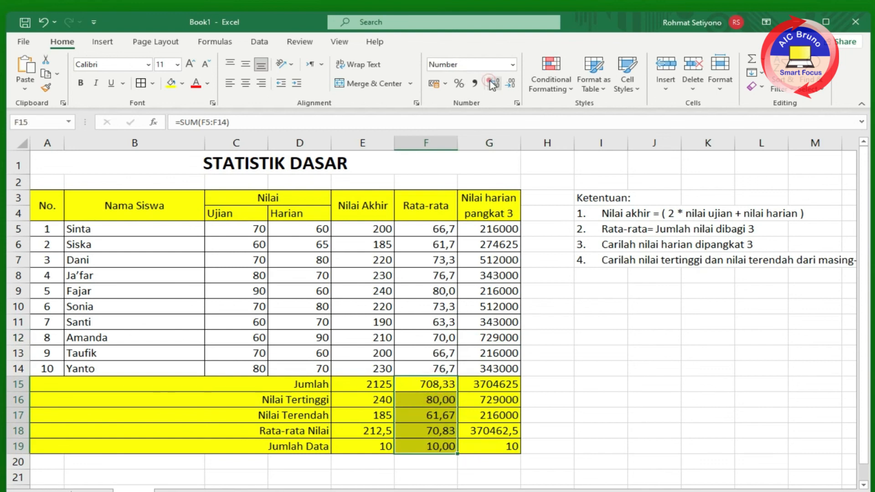
{"action": "left_click", "coordinate": [512, 384]}
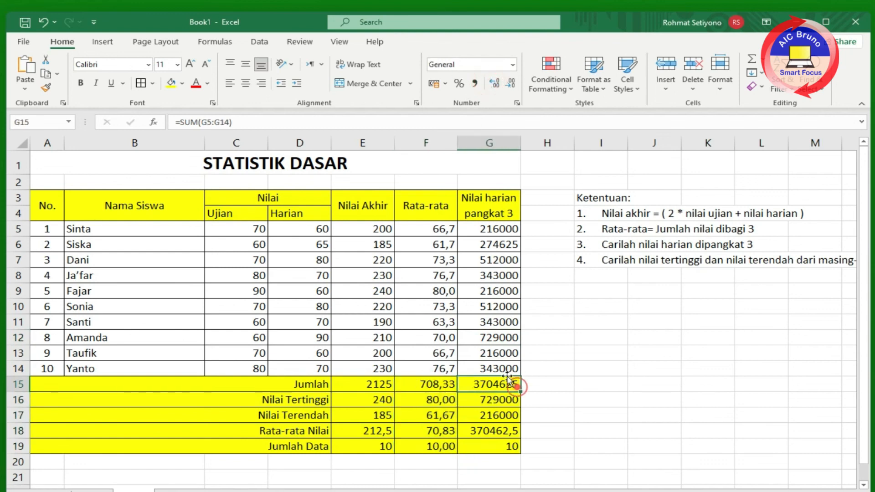
{"action": "left_click", "coordinate": [249, 161]}
{"action": "left_click", "coordinate": [453, 323]}
{"action": "left_click", "coordinate": [173, 170]}
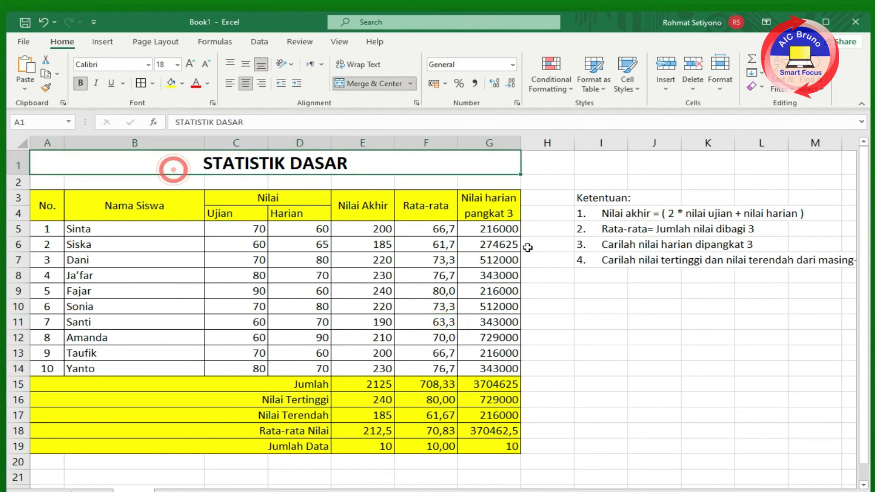
{"action": "left_click", "coordinate": [550, 255]}
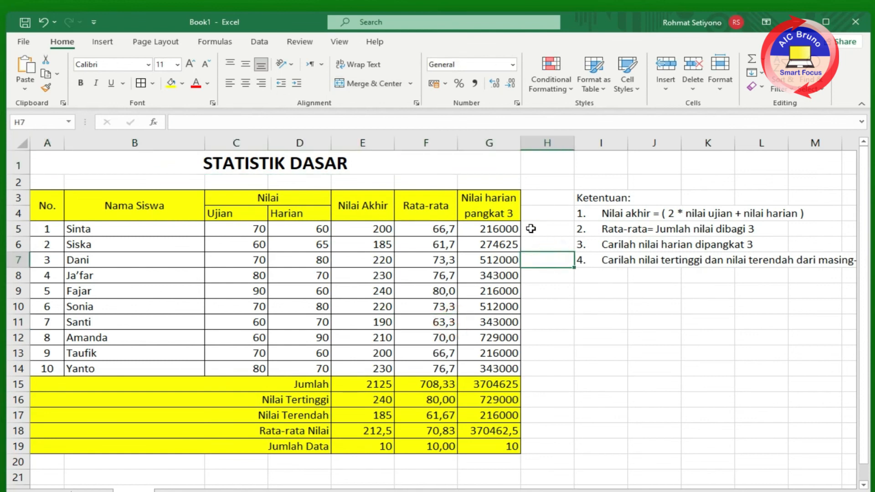